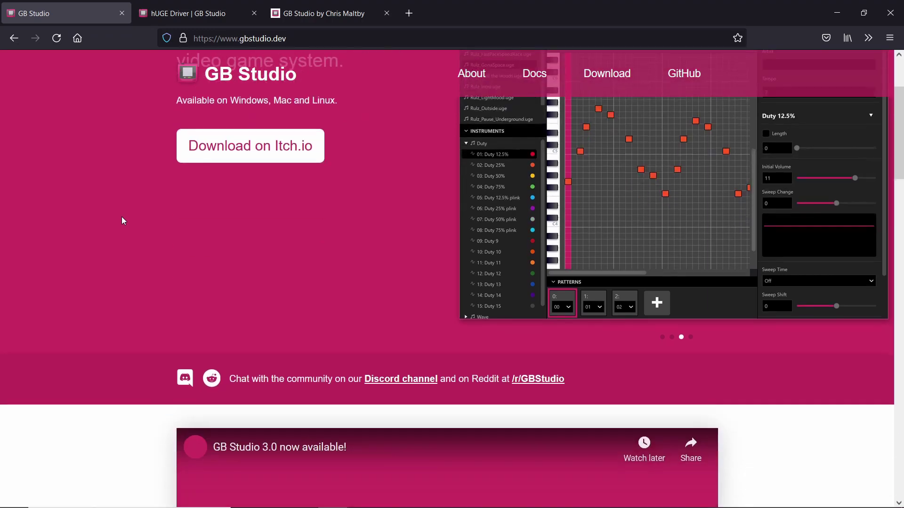
# - Review the tl;dr feature list on the GB Studio homepage, including supported devices, HTML5 export and web publishing
pyautogui.moveTo(891, 150); pyautogui.dragTo(877, 475)
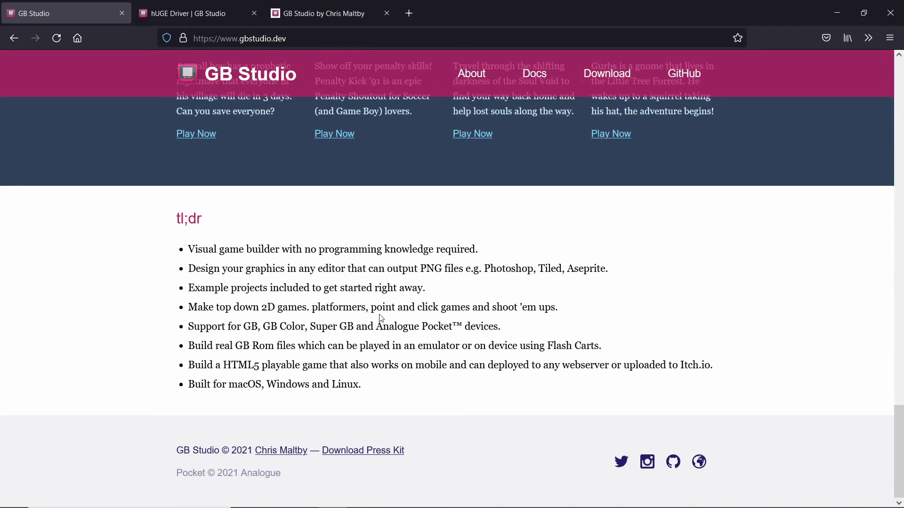
pyautogui.doubleClick(245, 326)
pyautogui.moveTo(271, 326); pyautogui.dragTo(466, 326)
pyautogui.doubleClick(320, 326)
pyautogui.moveTo(195, 249); pyautogui.dragTo(349, 250)
pyautogui.click(229, 325)
pyautogui.moveTo(191, 364); pyautogui.dragTo(226, 363)
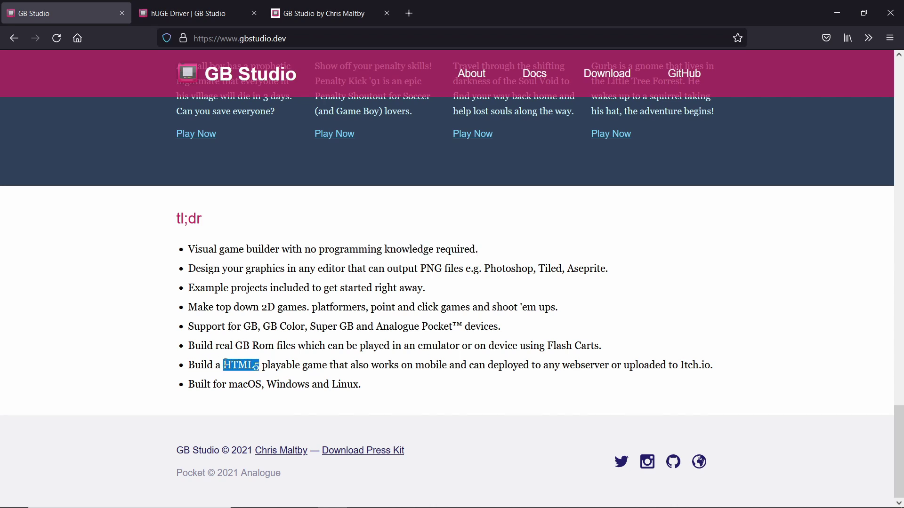
pyautogui.click(591, 369)
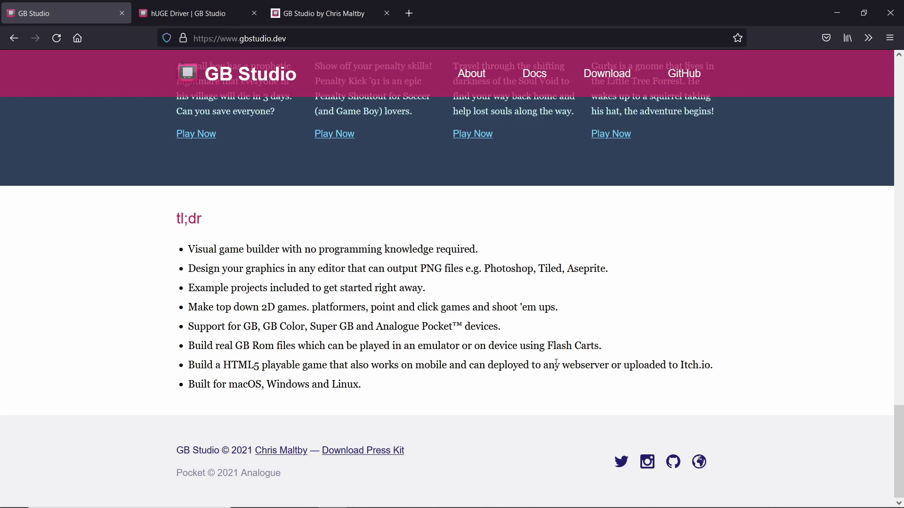
pyautogui.moveTo(556, 363); pyautogui.dragTo(738, 367)
pyautogui.click(737, 368)
# - Go to the Sprites documentation page and read the size rules for simple, static, animated, actor and animated actor sprites
pyautogui.hotkey('ctrl', 'Tab')
pyautogui.hotkey('alt', 'Left')
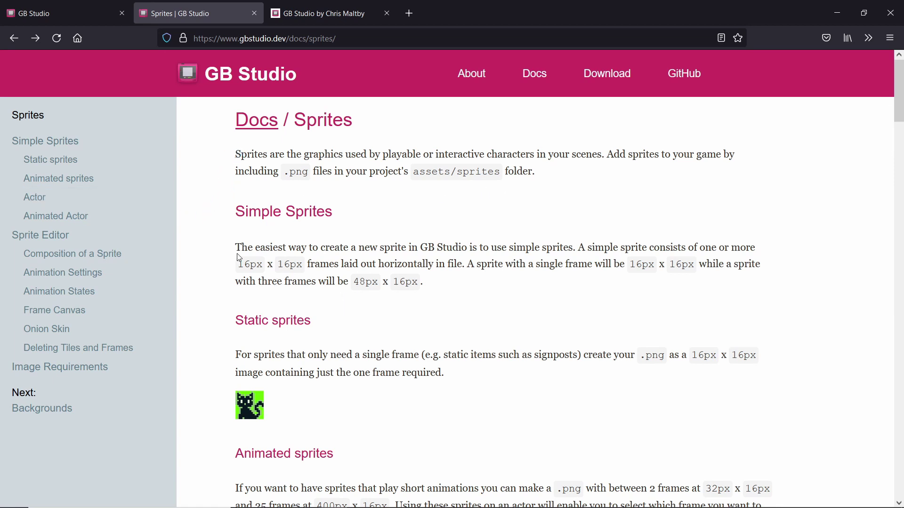
pyautogui.scroll(-2, 230, 250)
pyautogui.moveTo(240, 174); pyautogui.dragTo(387, 362)
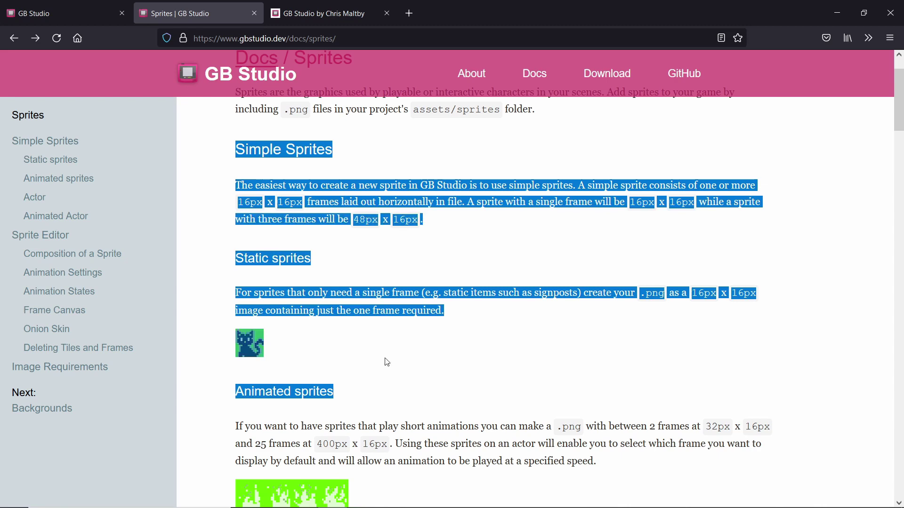
pyautogui.click(428, 393)
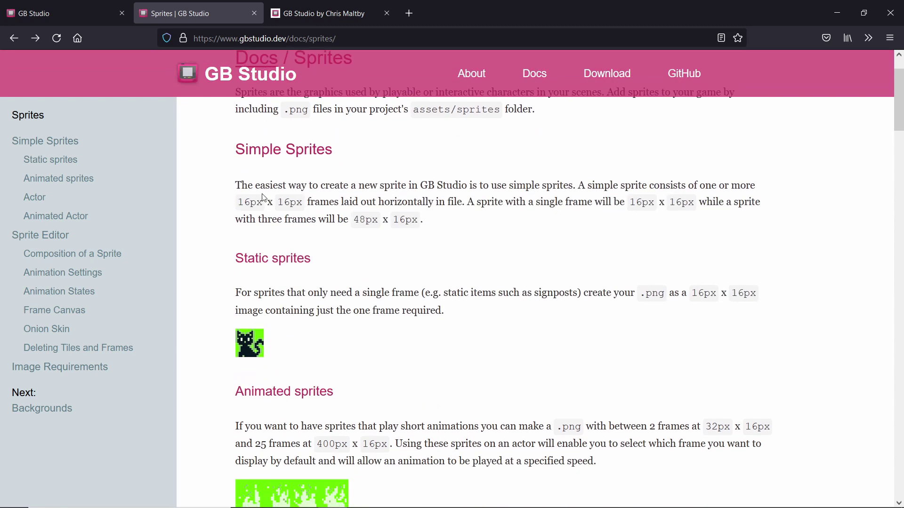
pyautogui.scroll(-4, 303, 244)
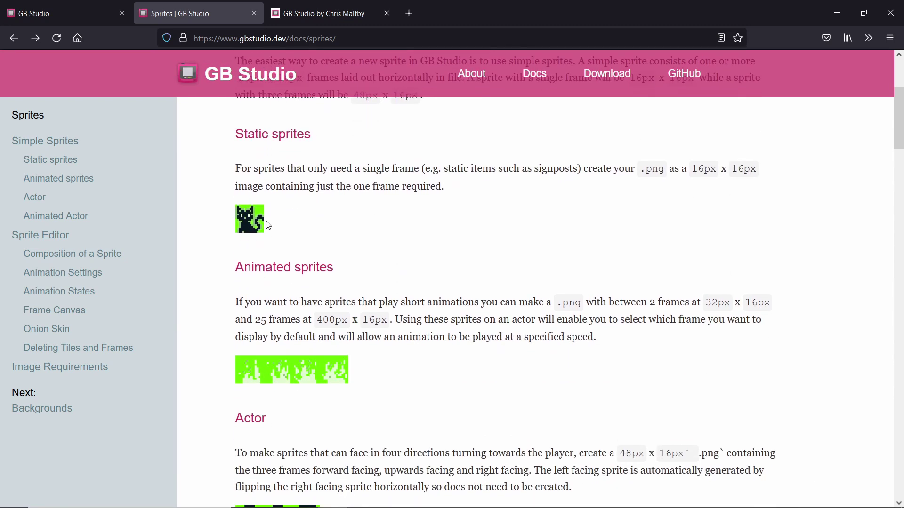
pyautogui.scroll(-2, 219, 250)
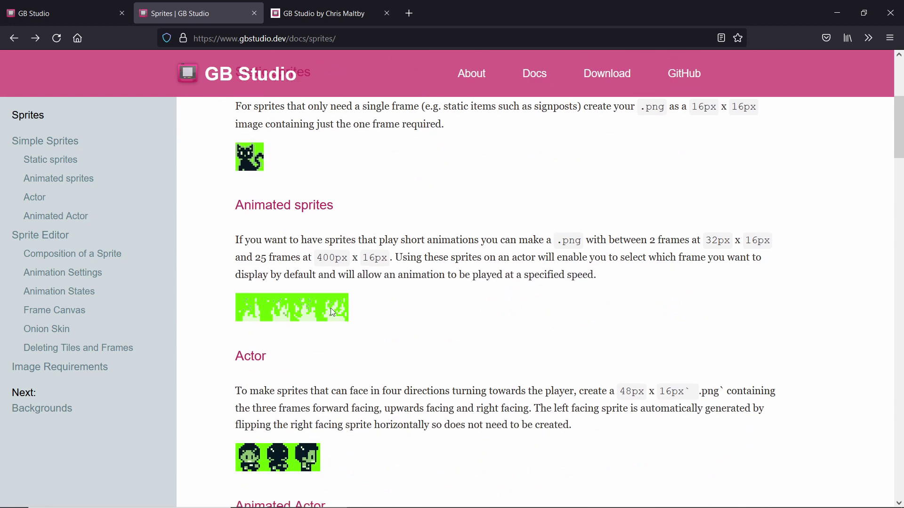
pyautogui.scroll(-2, 332, 311)
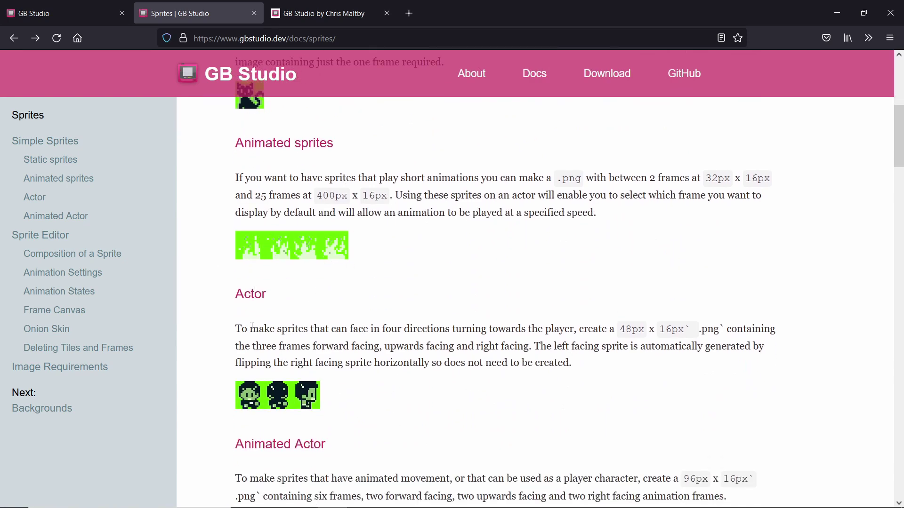
pyautogui.scroll(-4, 329, 271)
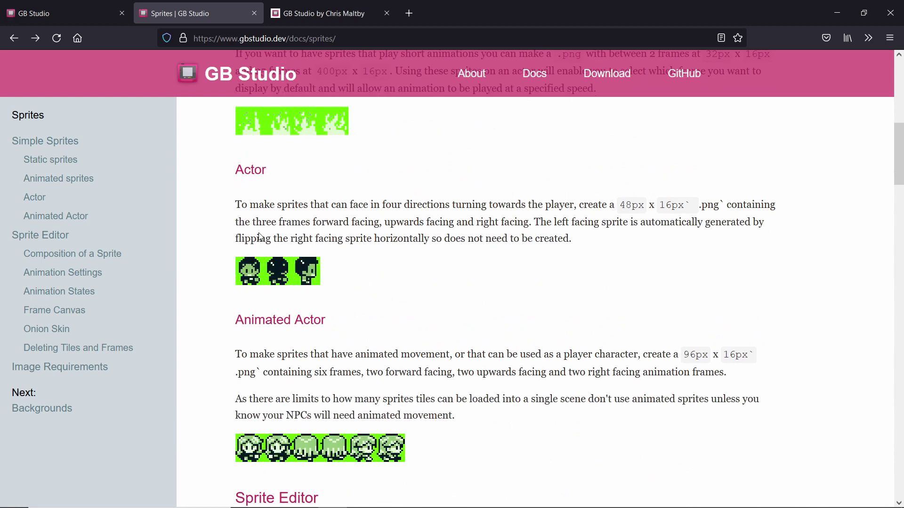
pyautogui.scroll(-4, 255, 212)
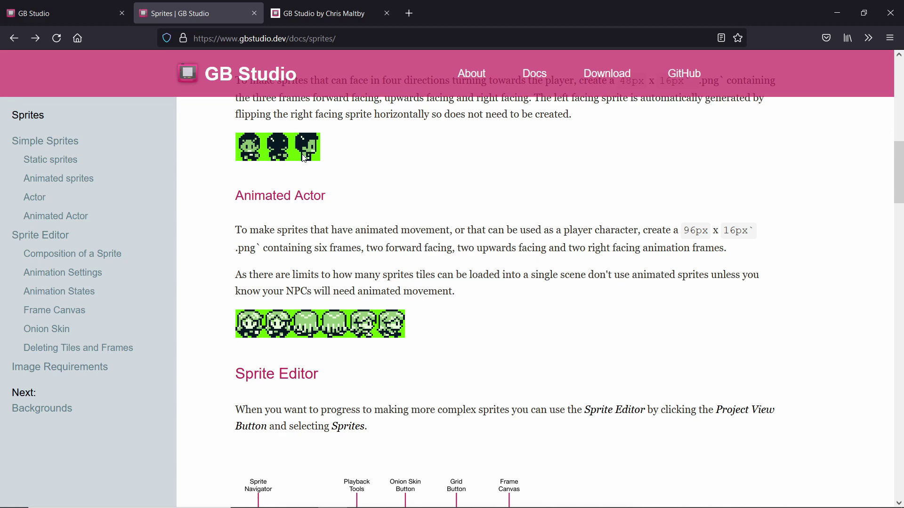
pyautogui.scroll(2, 277, 194)
pyautogui.scroll(-4, 228, 280)
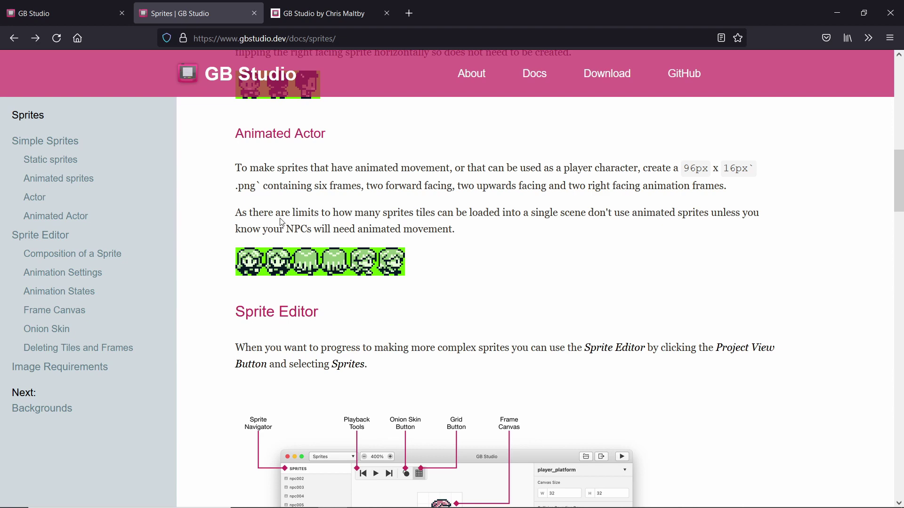
# - Examine the Sprite Editor overview diagram and skim the Animation States and Frame Canvas sections below it
pyautogui.scroll(-5, 230, 209)
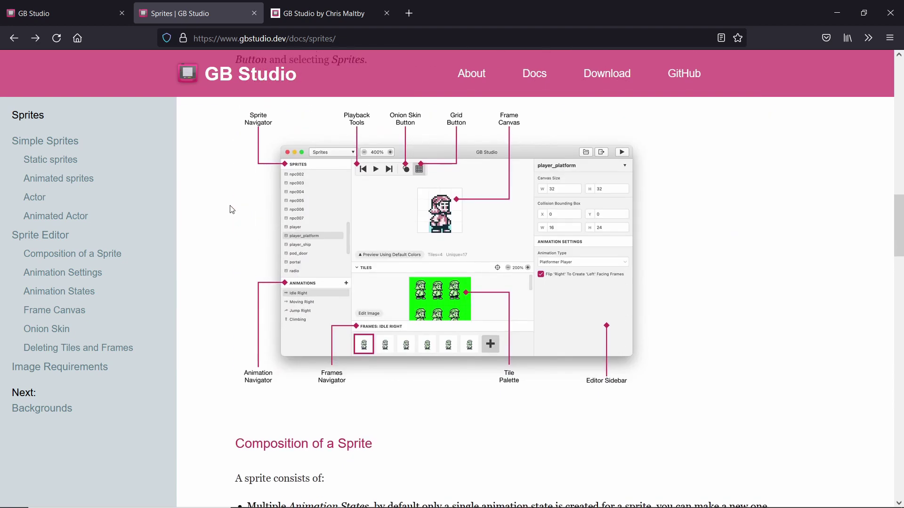
pyautogui.scroll(3, 230, 209)
pyautogui.scroll(-2, 271, 288)
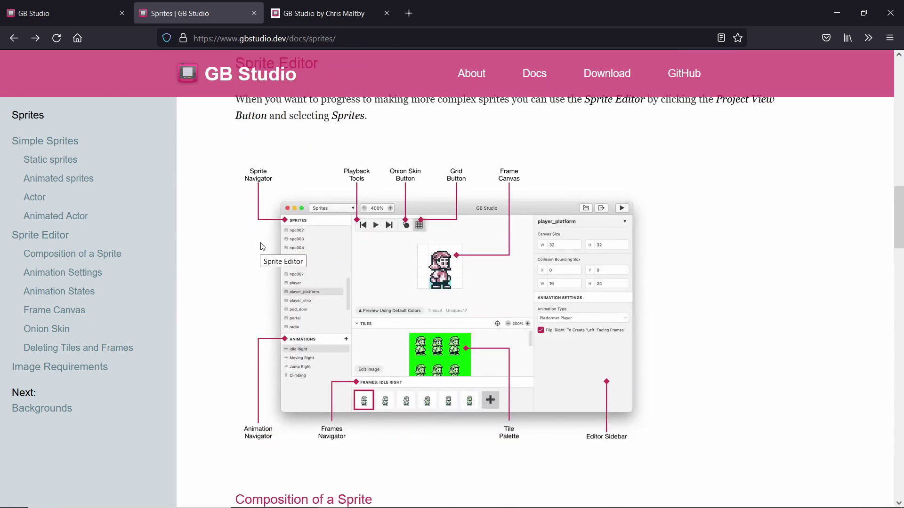
pyautogui.scroll(2, 262, 259)
pyautogui.scroll(-4, 277, 245)
pyautogui.scroll(1, 288, 238)
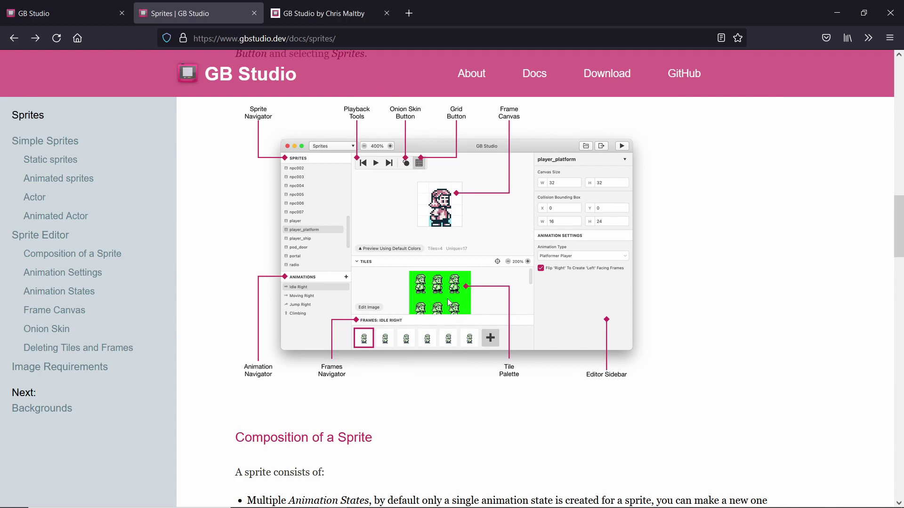
pyautogui.scroll(-15, 198, 253)
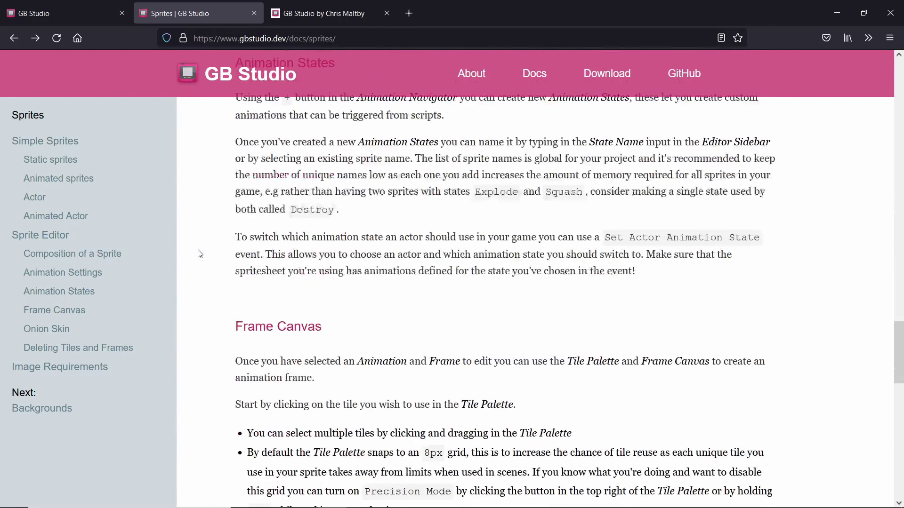
pyautogui.scroll(-8, 200, 254)
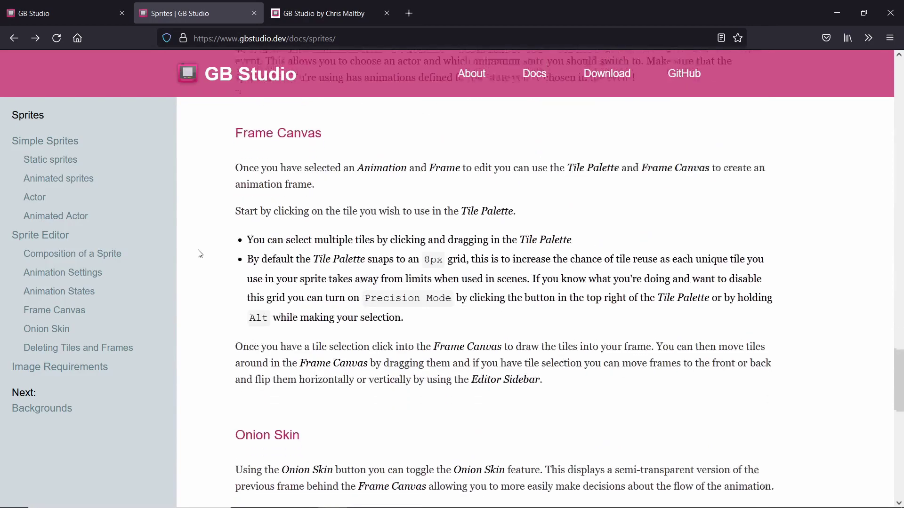
pyautogui.scroll(10, 200, 255)
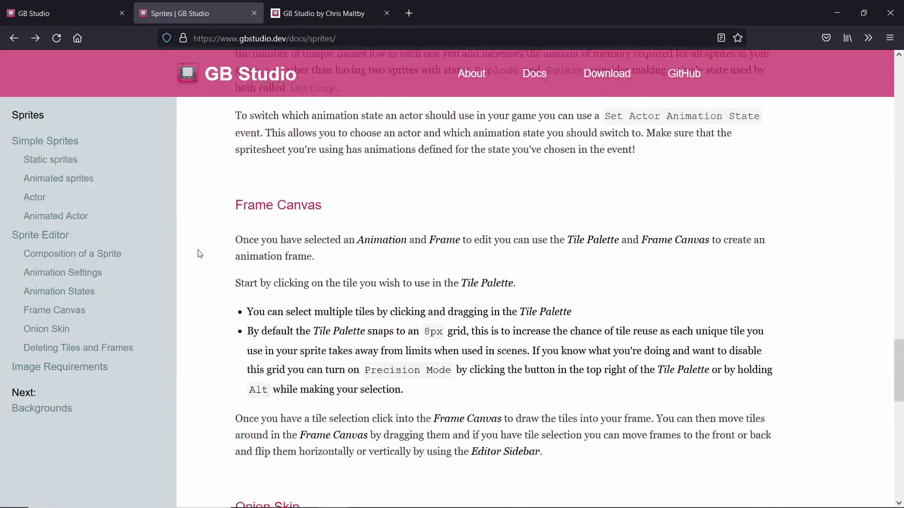
pyautogui.scroll(8, 200, 254)
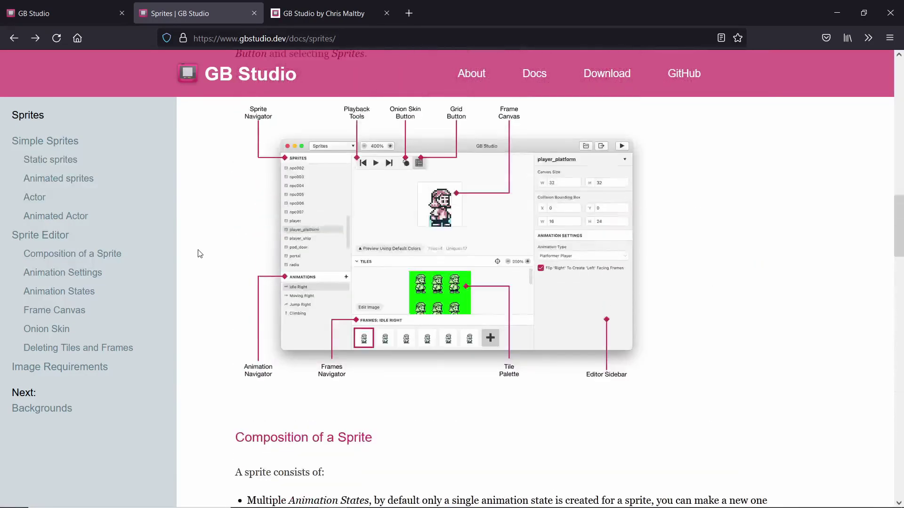
# - Switch to GIMP and outline the whole TestCharacter sprite sheet with a temporary rectangular selection
pyautogui.hotkey('alt', 'Tab')
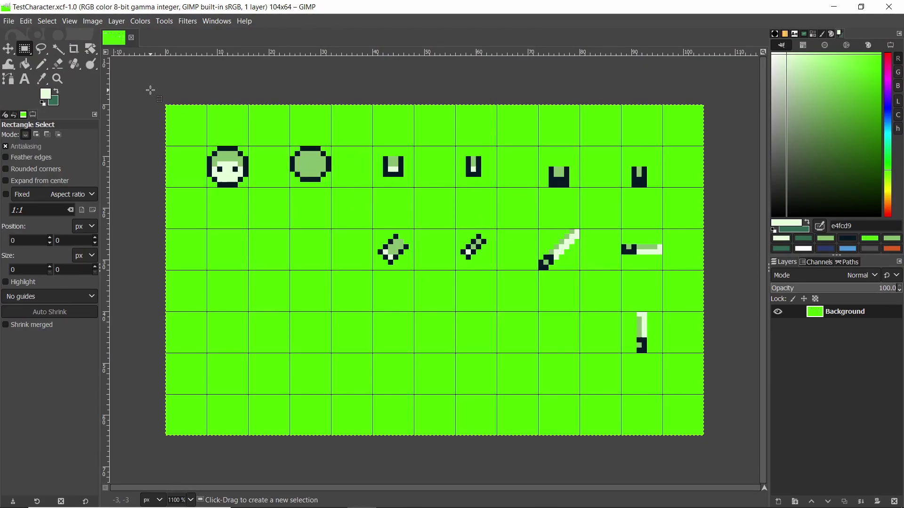
pyautogui.moveTo(150, 89); pyautogui.dragTo(724, 457)
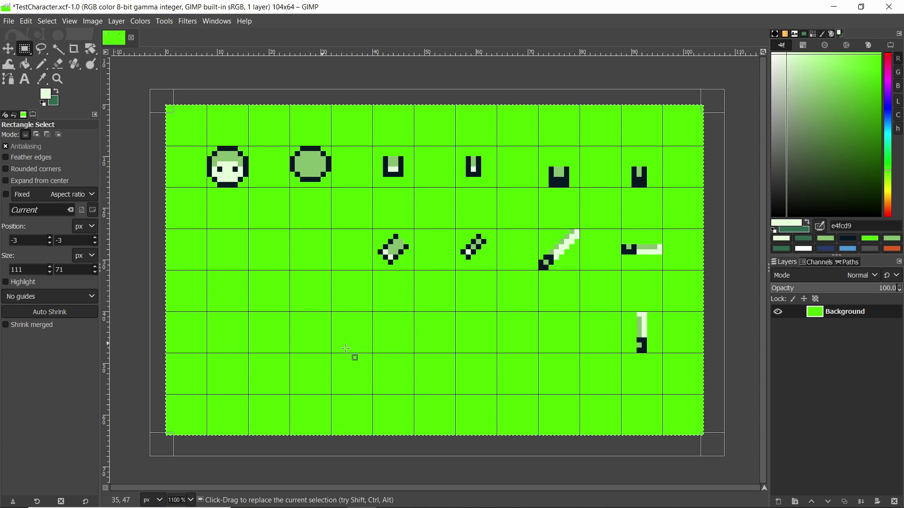
pyautogui.click(142, 95)
pyautogui.moveTo(150, 104); pyautogui.dragTo(735, 456)
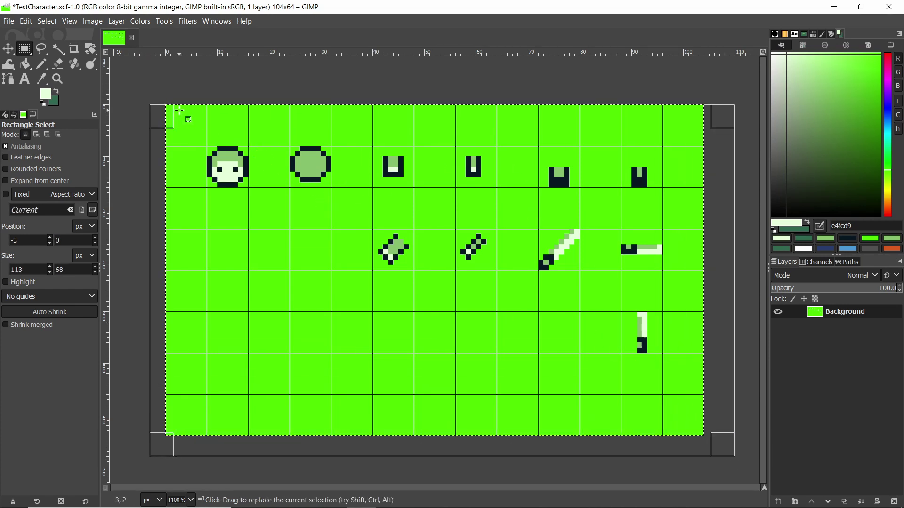
pyautogui.click(200, 133)
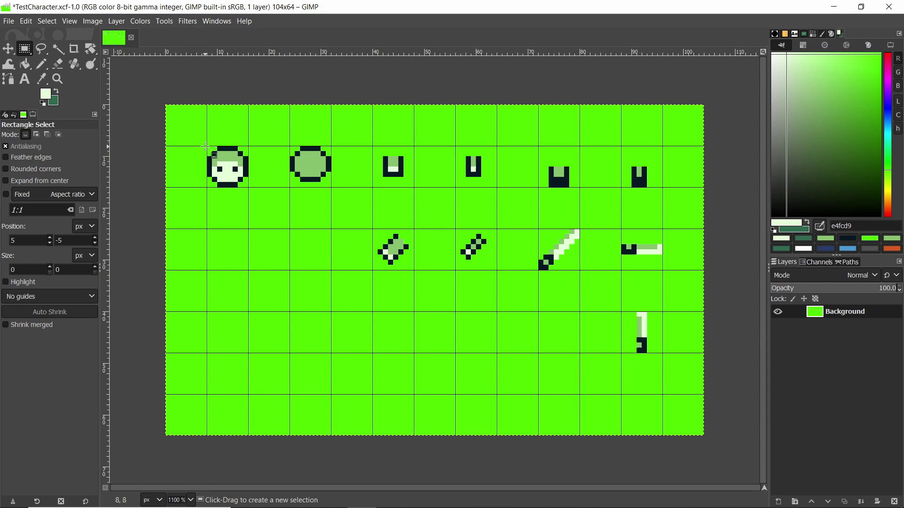
# - Examine the head, body, feet and sword pieces on the tile grid by marking them with temporary rectangular selections
pyautogui.moveTo(208, 146); pyautogui.dragTo(249, 189)
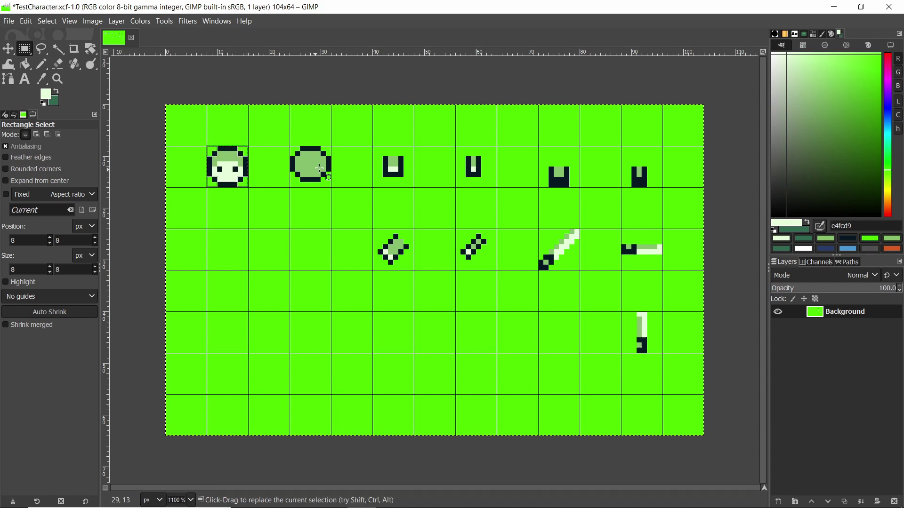
pyautogui.click(344, 174)
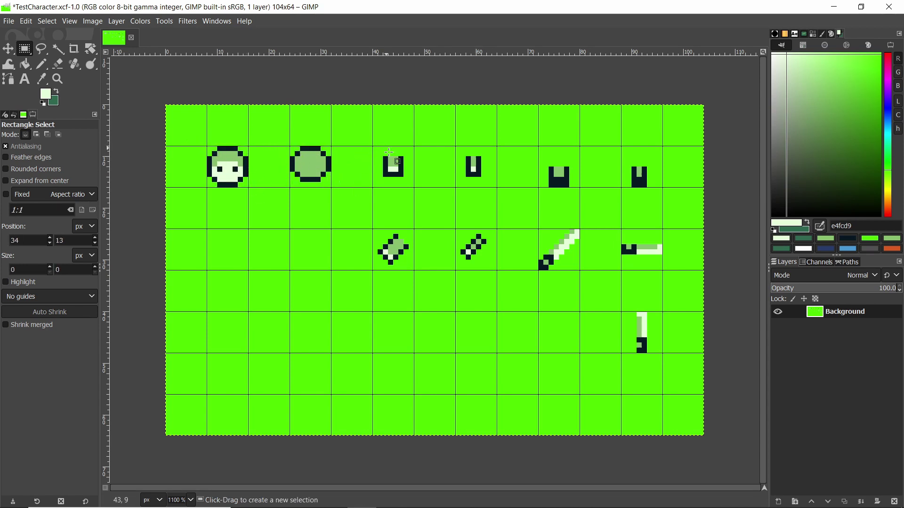
pyautogui.moveTo(374, 151); pyautogui.dragTo(399, 177)
pyautogui.moveTo(467, 156); pyautogui.dragTo(489, 179)
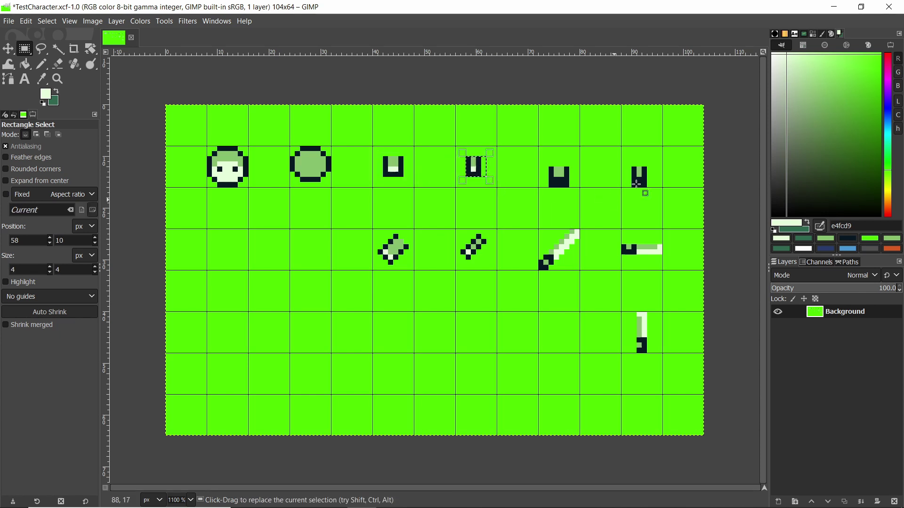
pyautogui.moveTo(539, 161); pyautogui.dragTo(648, 225)
pyautogui.click(640, 230)
pyautogui.moveTo(535, 221); pyautogui.dragTo(665, 383)
pyautogui.click(694, 296)
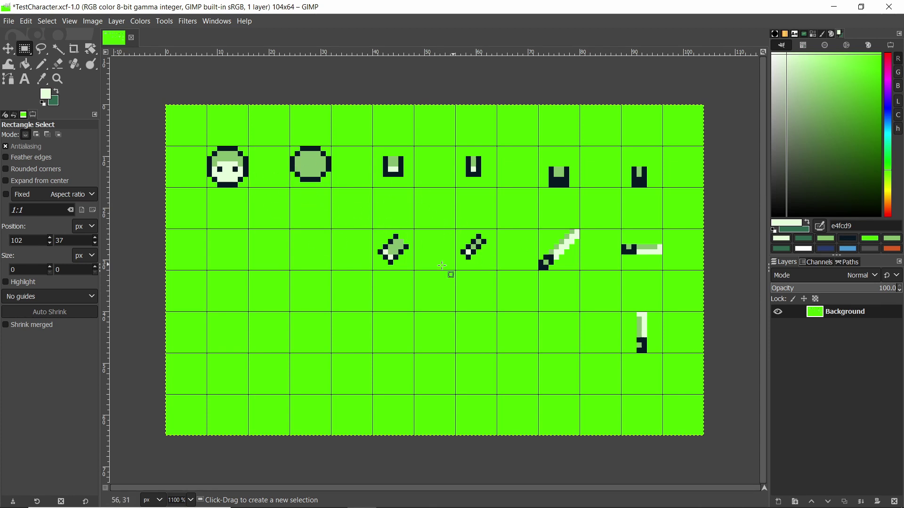
# - Save TestCharacter.xcf, then find the exported sprite sheet PNG in the 3Test project's assets/sprites folder
pyautogui.hotkey('ctrl', 's')
pyautogui.hotkey('alt', 'Tab')
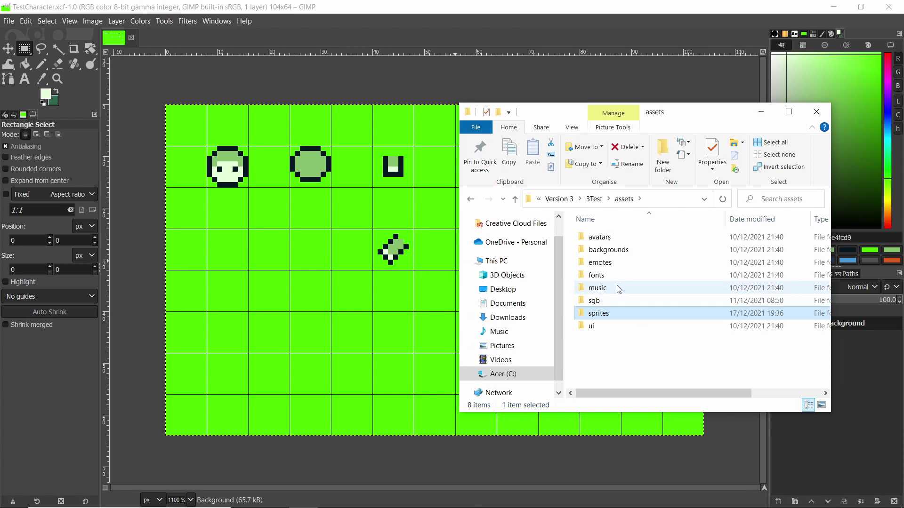
pyautogui.hotkey('alt', 'Up')
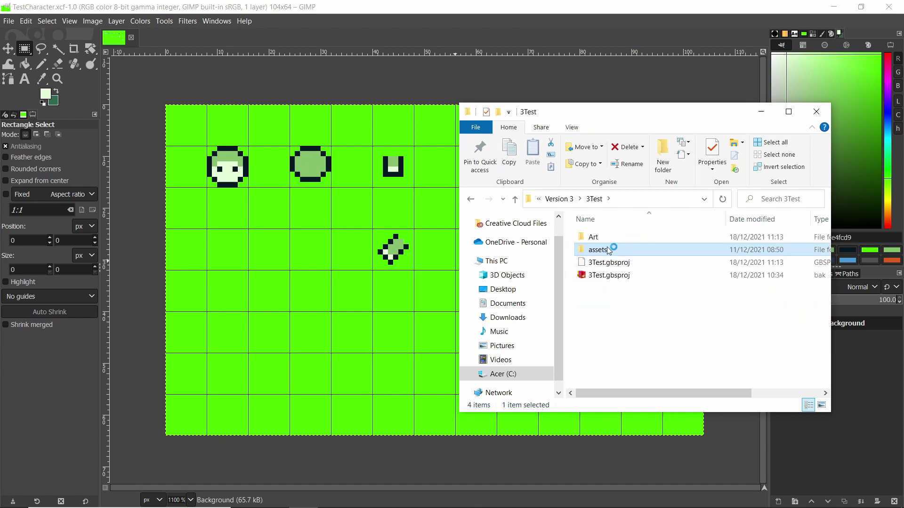
pyautogui.click(622, 248)
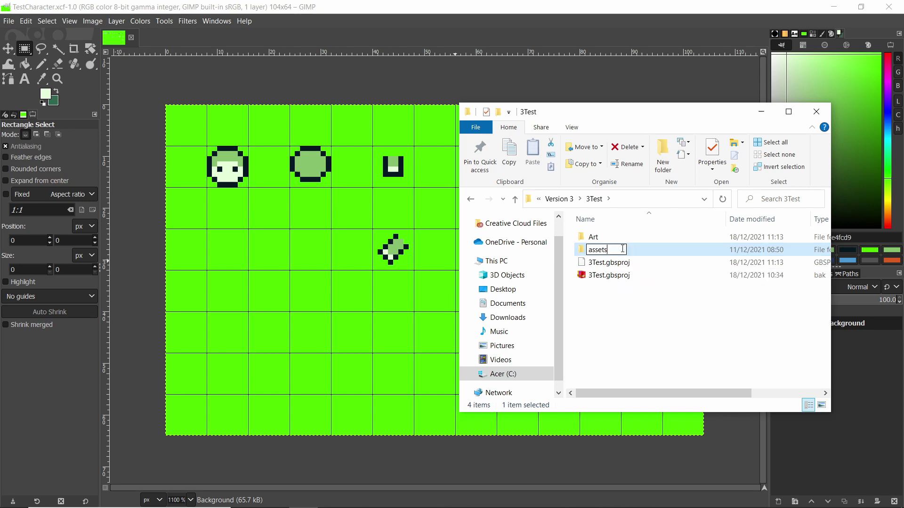
pyautogui.doubleClick(649, 255)
pyautogui.doubleClick(599, 313)
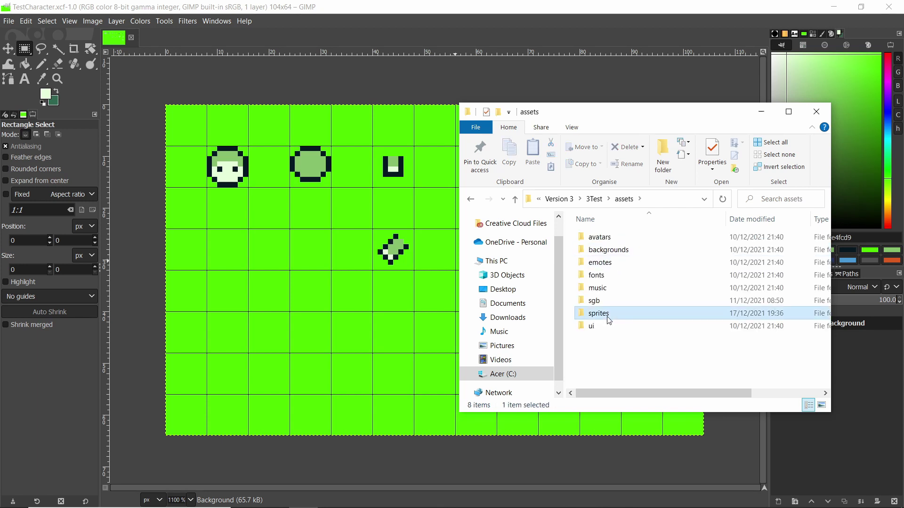
pyautogui.scroll(-10, 801, 311)
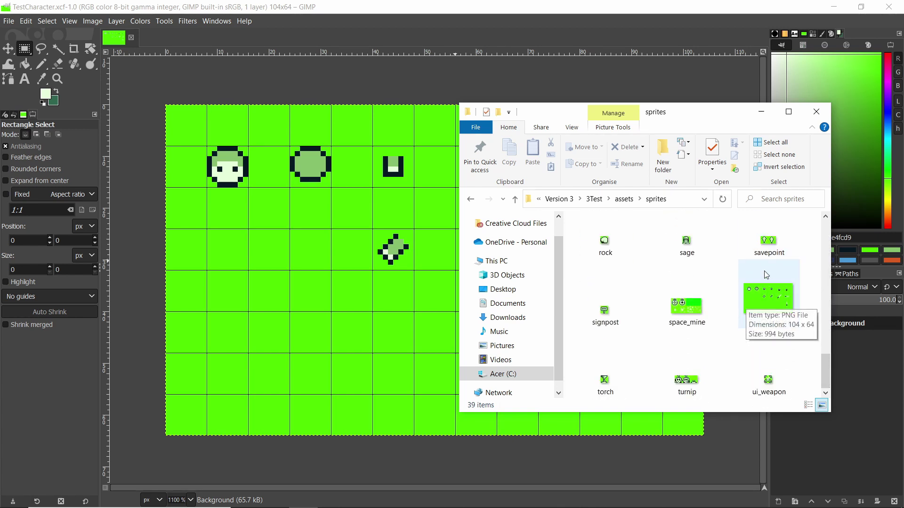
# - Minimize the file browser, switch to GB Studio and bring the Sample Town scene into close view in the game world
pyautogui.click(761, 111)
pyautogui.hotkey('alt', 'Tab')
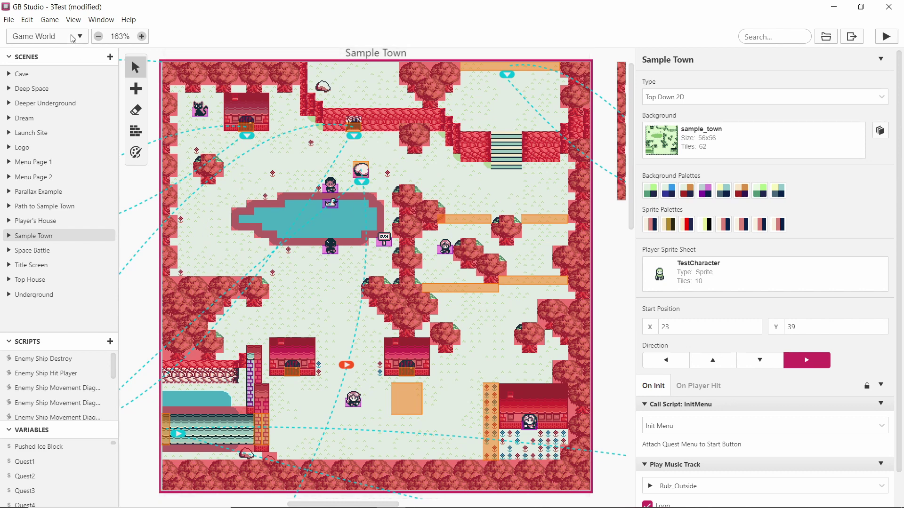
pyautogui.click(73, 19)
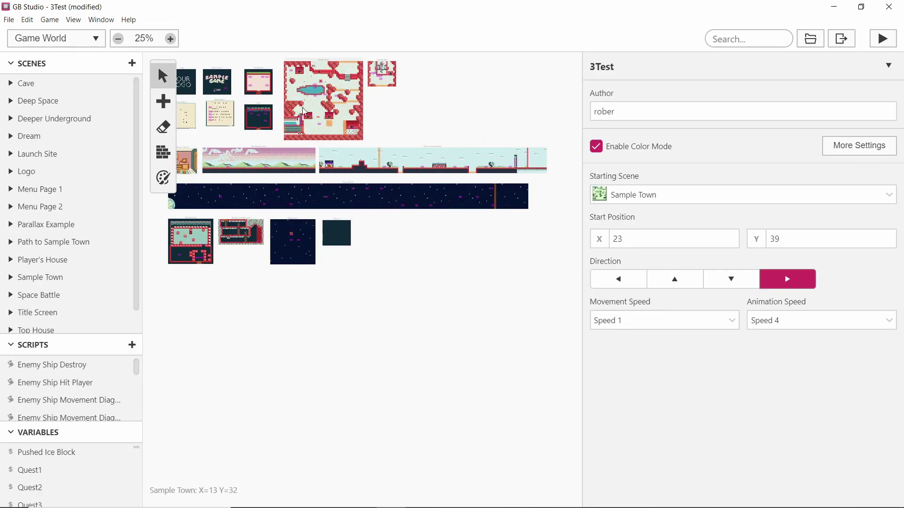
pyautogui.keyDown('ctrl'); pyautogui.scroll(5, 226, 179); pyautogui.keyUp('ctrl')
pyautogui.moveTo(230, 208); pyautogui.dragTo(137, 340, button='middle')
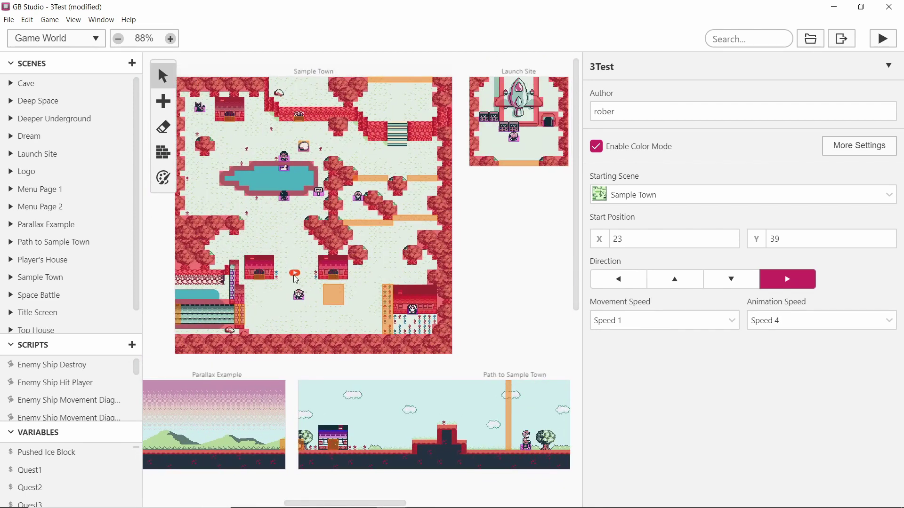
# - Move the player's start position in Sample Town to X 24, Y 37, and view the available starting scenes
pyautogui.moveTo(296, 279)
pyautogui.mouseDown()
pyautogui.moveTo(299, 258)
pyautogui.moveTo(298, 267)
pyautogui.mouseUp()
pyautogui.click(497, 268)
pyautogui.click(653, 196)
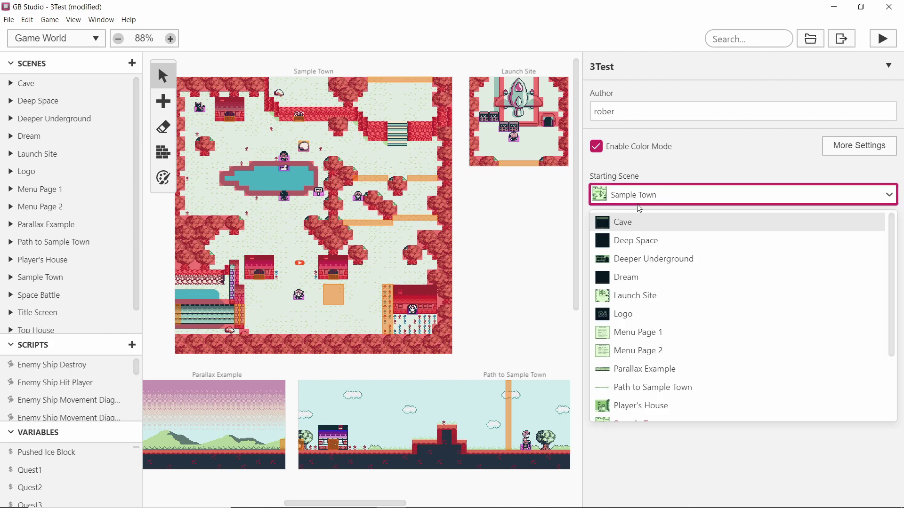
pyautogui.click(312, 275)
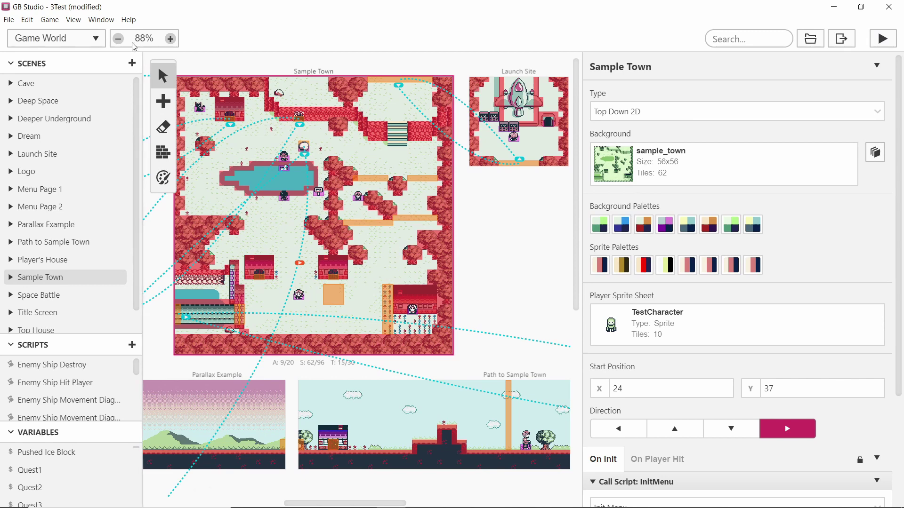
# - Open the sprite editor on TestCharacter and try shifting the head and arm tiles in the Idle Right frame
pyautogui.click(73, 20)
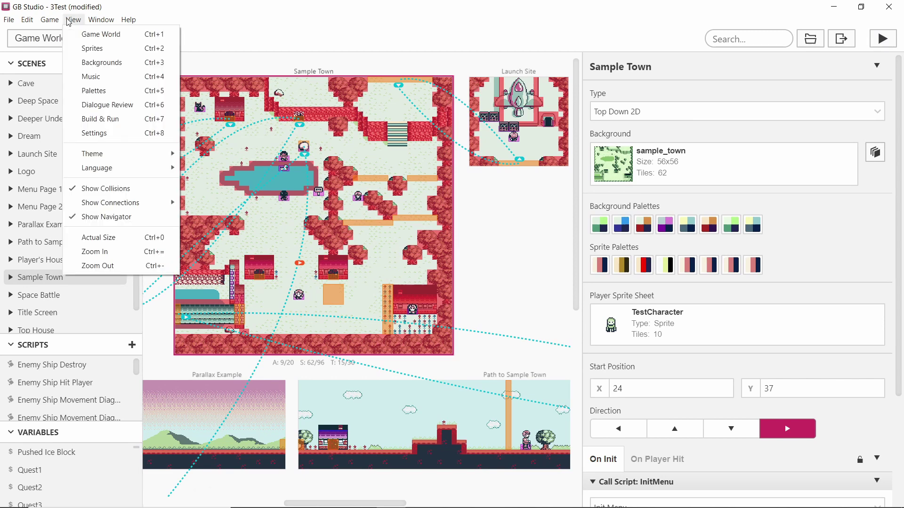
pyautogui.click(91, 48)
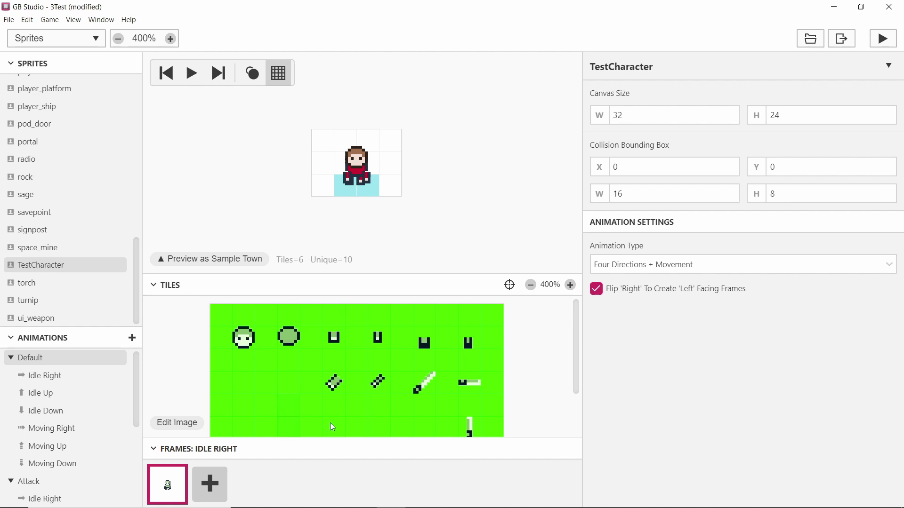
pyautogui.moveTo(353, 155)
pyautogui.mouseDown()
pyautogui.moveTo(354, 141)
pyautogui.moveTo(365, 141)
pyautogui.moveTo(354, 143)
pyautogui.mouseUp()
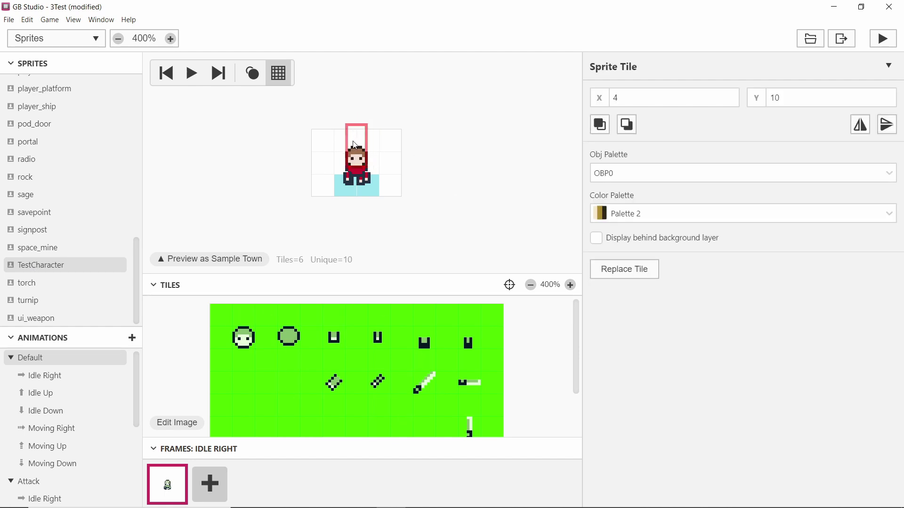
pyautogui.click(343, 182)
pyautogui.moveTo(342, 182); pyautogui.dragTo(341, 186)
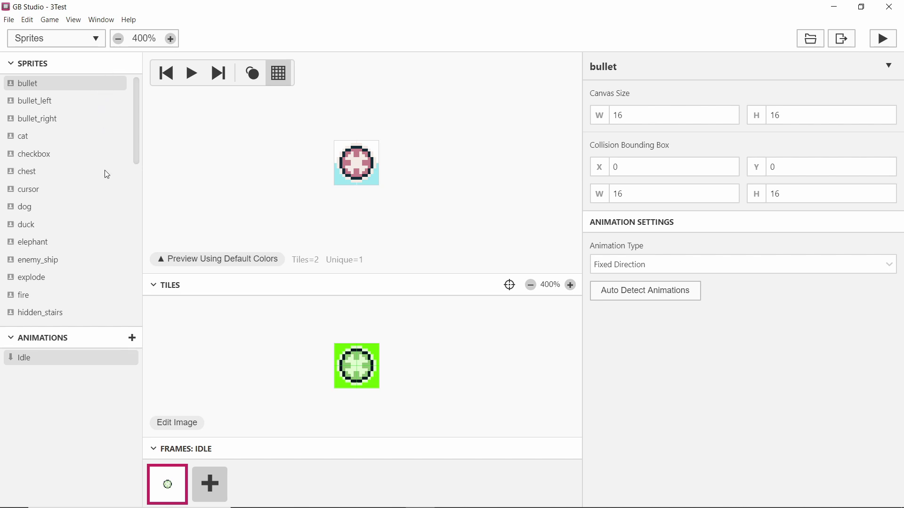
# - Find and select TestCharacter in the project's sprite list and look over its animations
pyautogui.moveTo(136, 92); pyautogui.dragTo(136, 239)
pyautogui.click(89, 205)
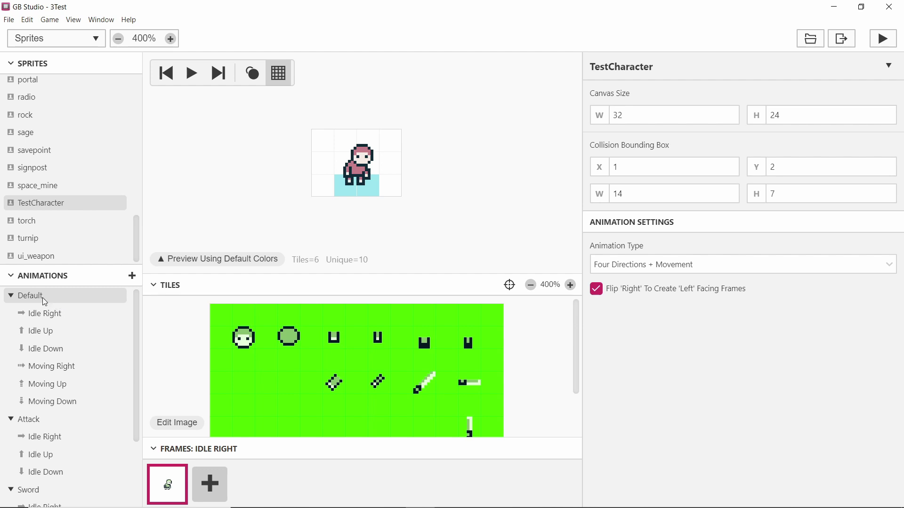
pyautogui.scroll(-2, 52, 355)
pyautogui.scroll(2, 74, 349)
# - Browse the project's complete sprite list from the first sprite to the last
pyautogui.scroll(5, 85, 124)
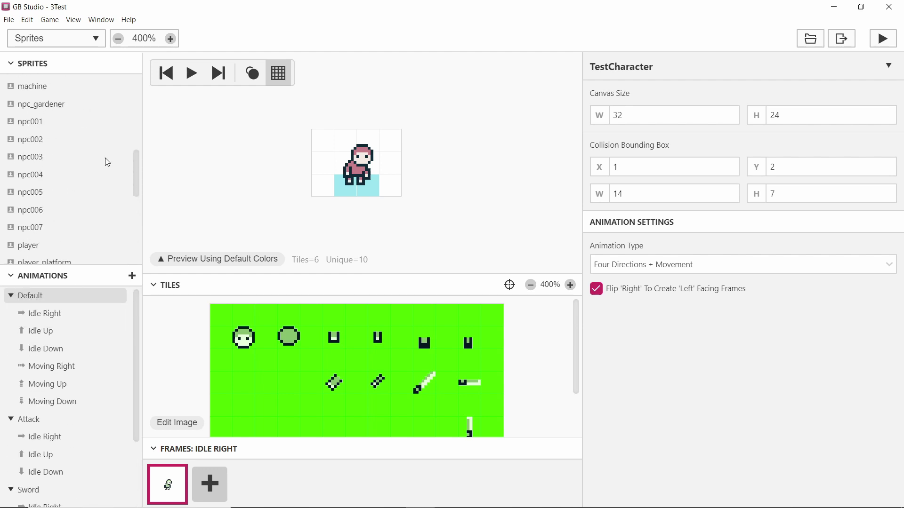
pyautogui.scroll(2, 95, 132)
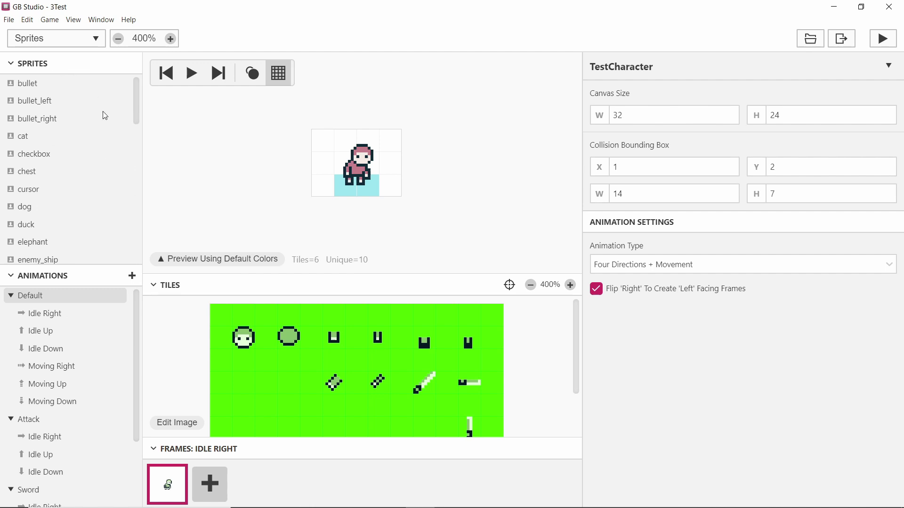
pyautogui.scroll(-7, 136, 94)
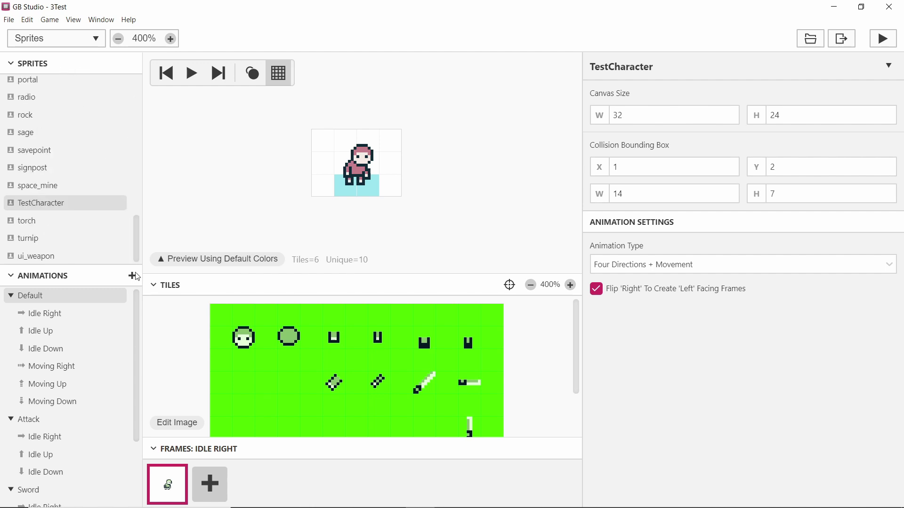
pyautogui.scroll(7, 140, 80)
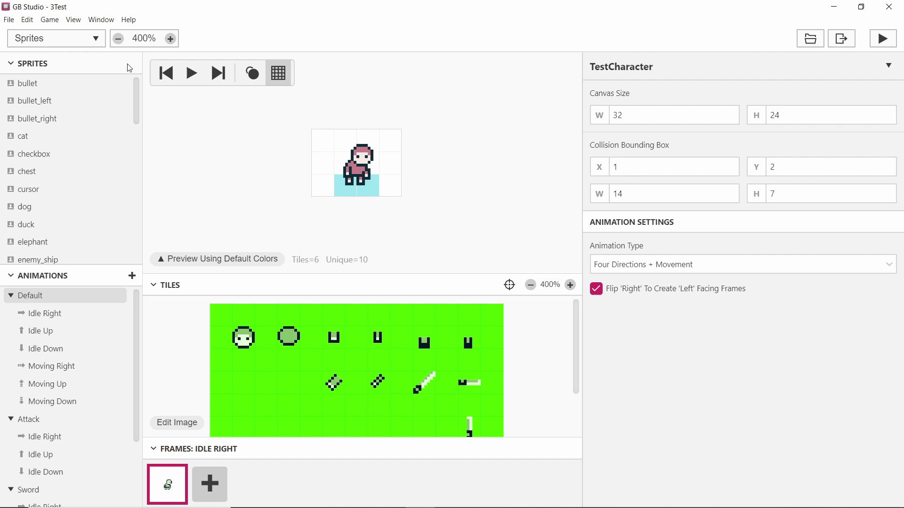
pyautogui.click(129, 66)
pyautogui.click(120, 66)
pyautogui.moveTo(135, 109); pyautogui.dragTo(135, 139)
# - Position TestCharacter's arm tile at X 1, Y 4 and enlarge the animation list to show every state
pyautogui.click(340, 179)
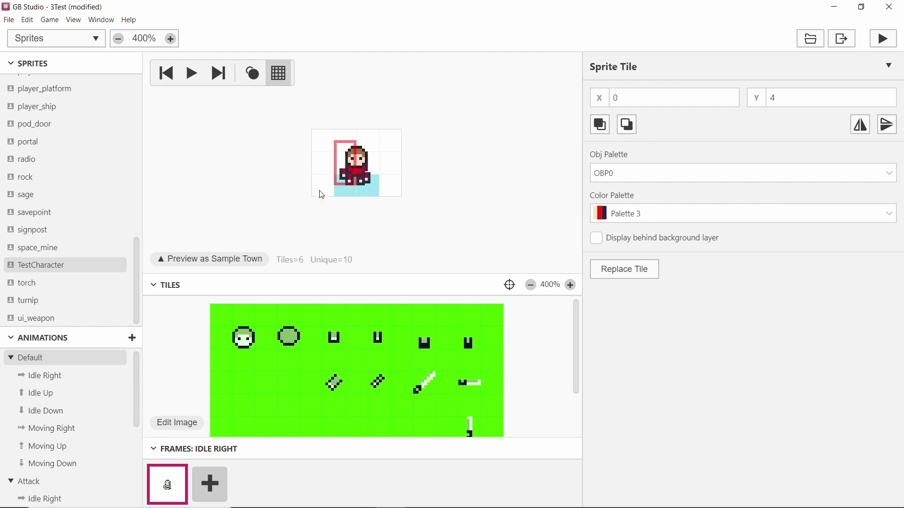
pyautogui.scroll(-3, 61, 379)
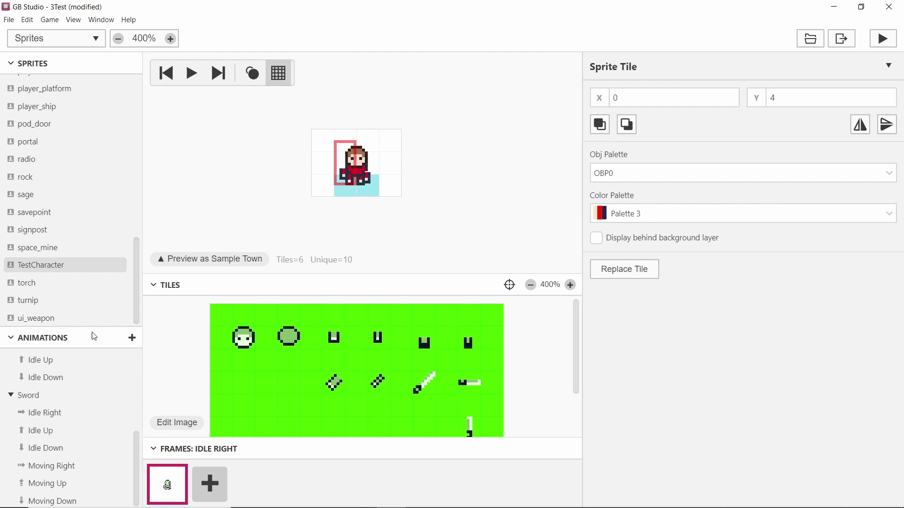
pyautogui.moveTo(91, 327); pyautogui.dragTo(89, 146)
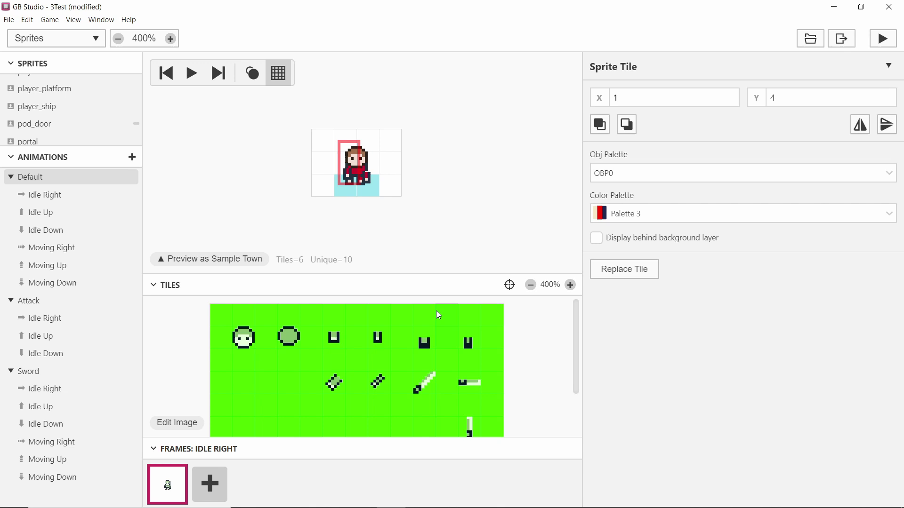
# - Examine the Default state's Idle Right, Idle Up and Idle Down frames of TestCharacter
pyautogui.moveTo(285, 256)
pyautogui.click(76, 182)
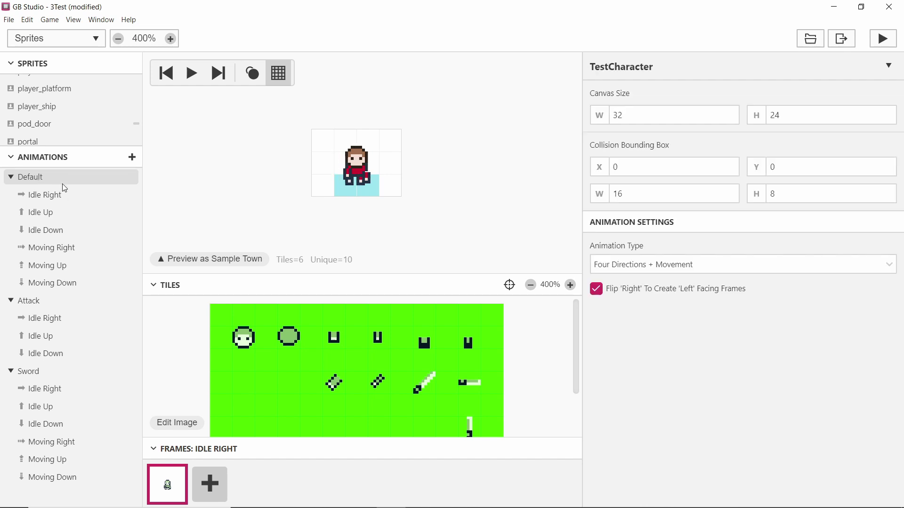
pyautogui.click(60, 195)
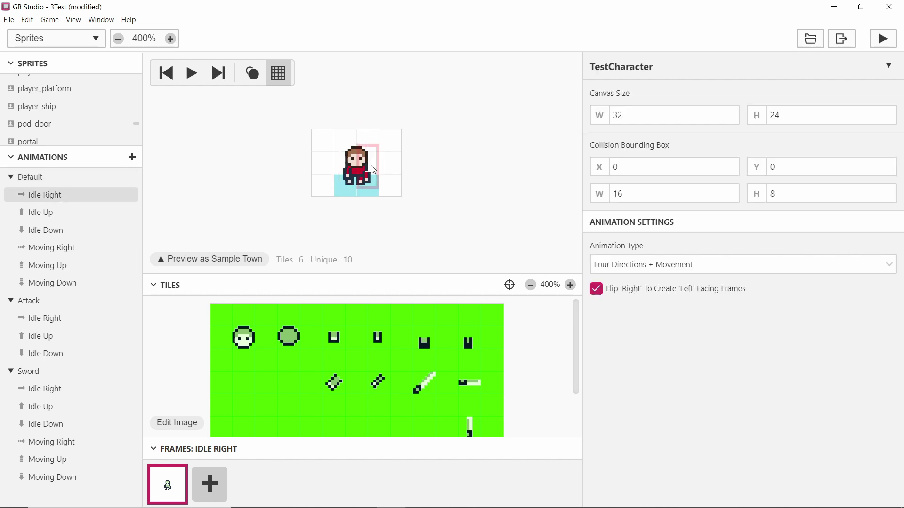
pyautogui.click(65, 214)
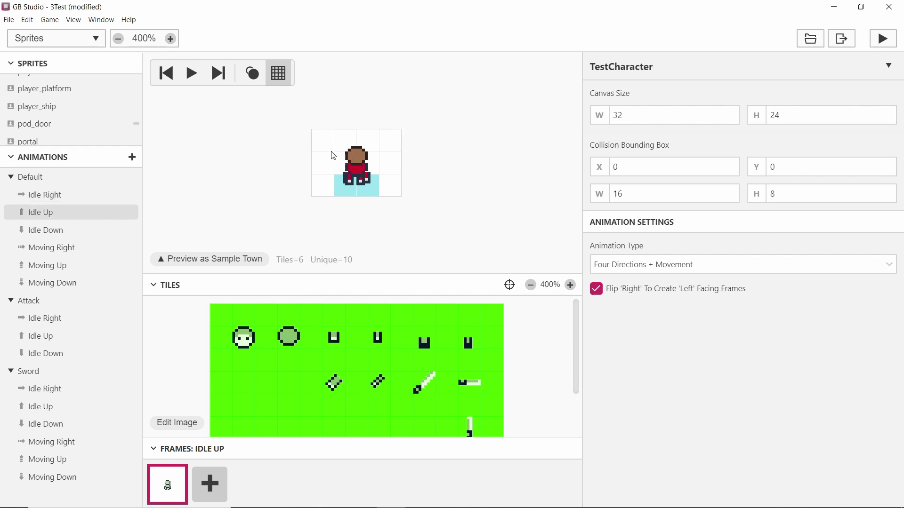
pyautogui.click(45, 230)
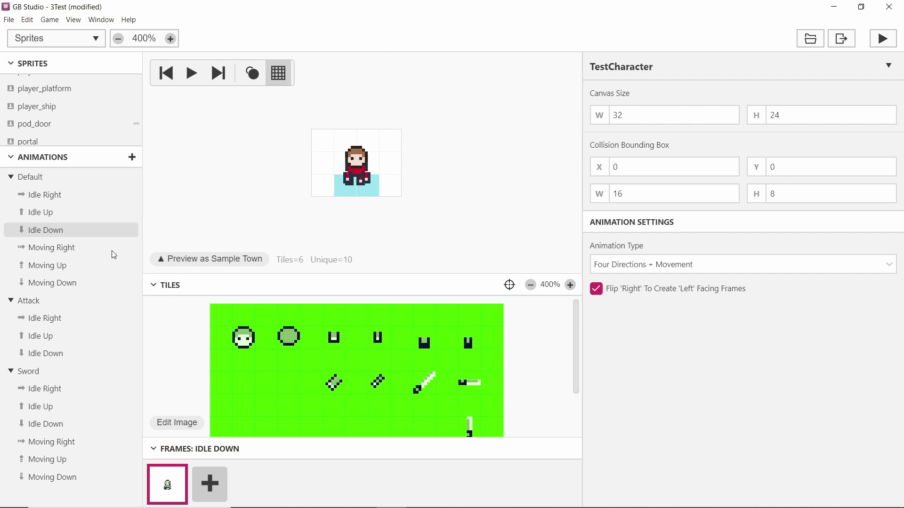
pyautogui.click(55, 196)
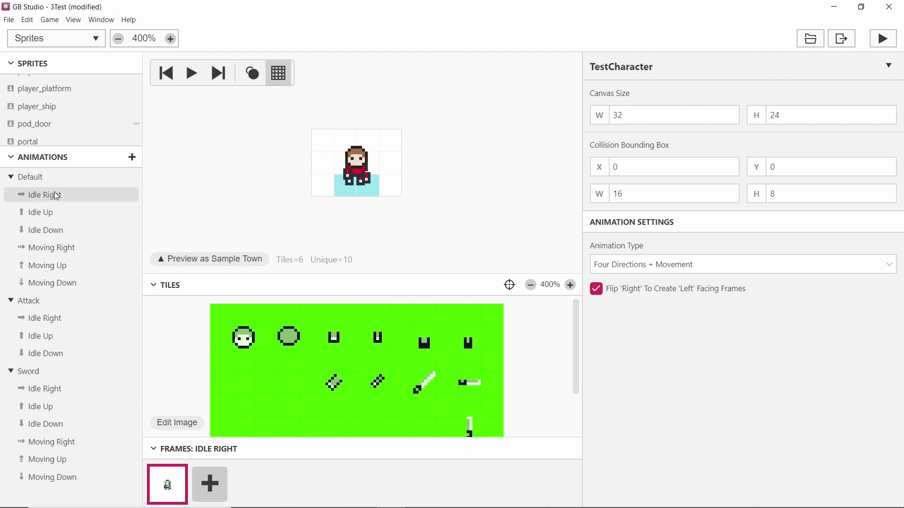
# - Turn on onion skinning for the Default state's Moving Right frames and preview the animation's playback
pyautogui.click(62, 246)
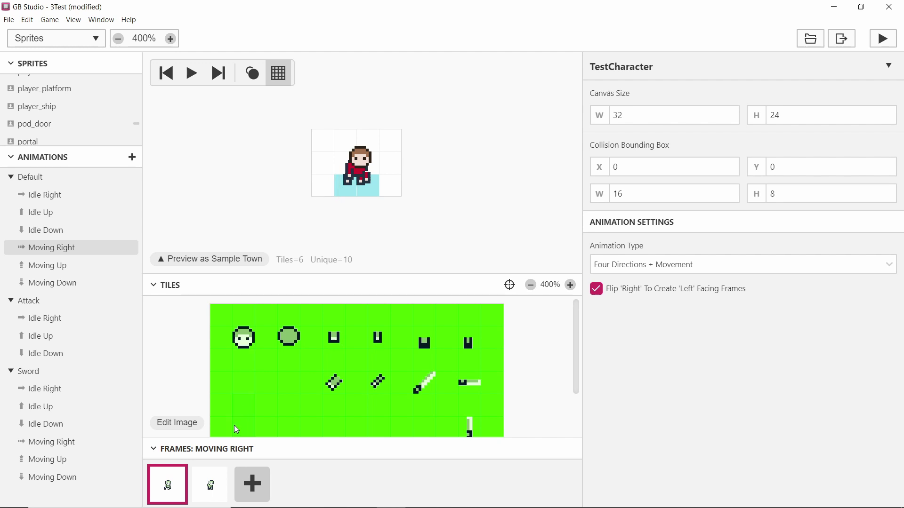
pyautogui.click(209, 485)
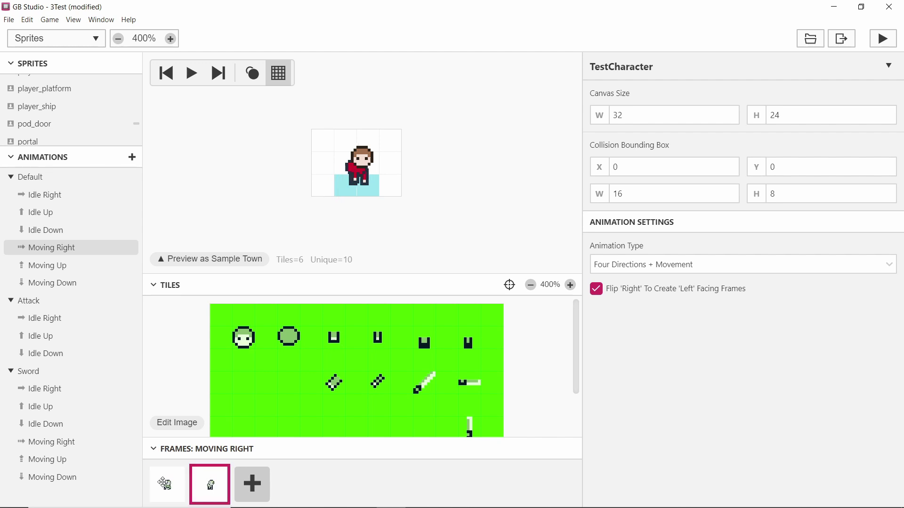
pyautogui.click(252, 73)
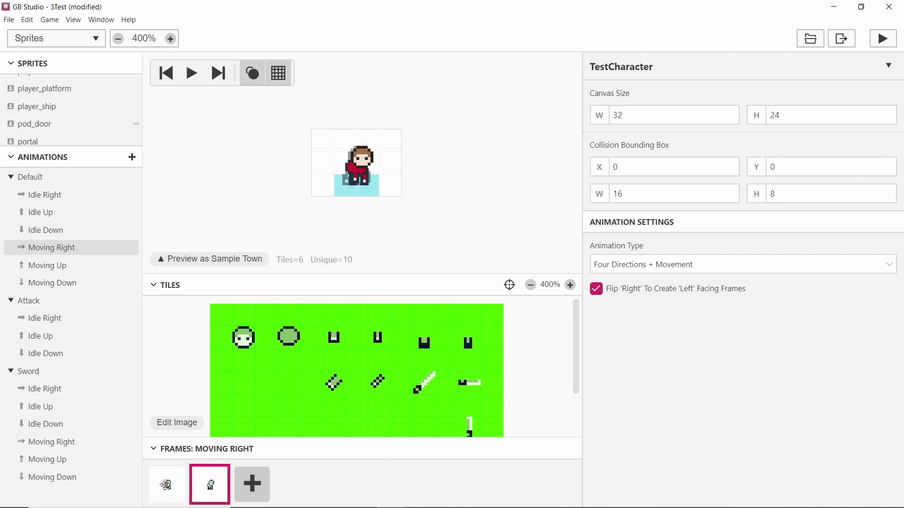
pyautogui.click(192, 73)
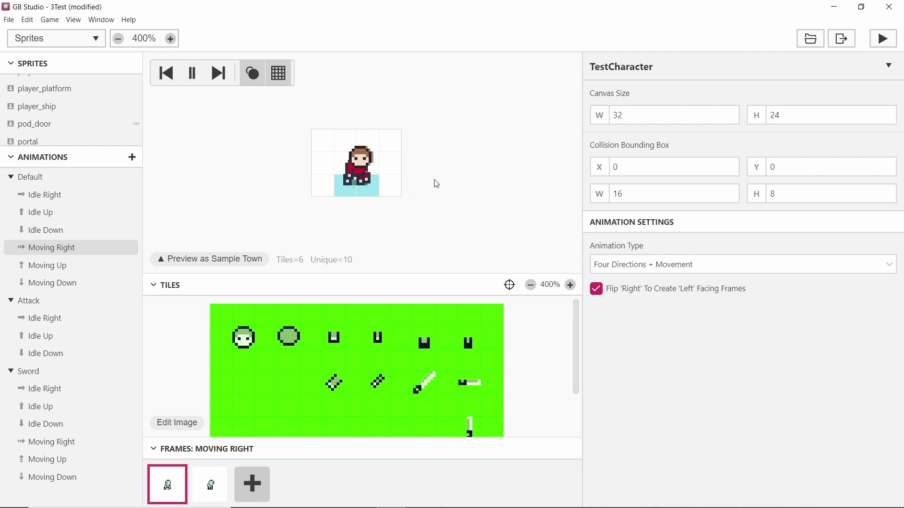
pyautogui.click(192, 72)
# - Preview the Default state's Moving Up and Moving Down animations of TestCharacter
pyautogui.click(66, 264)
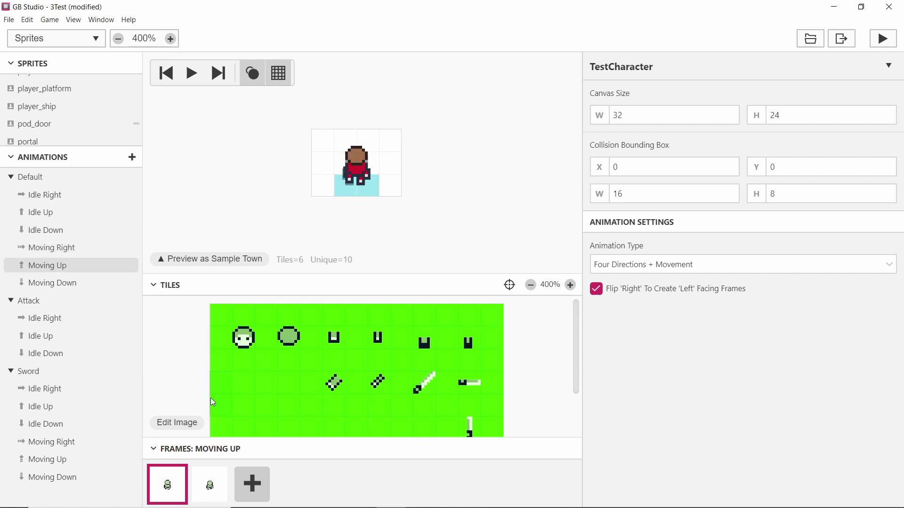
pyautogui.click(192, 74)
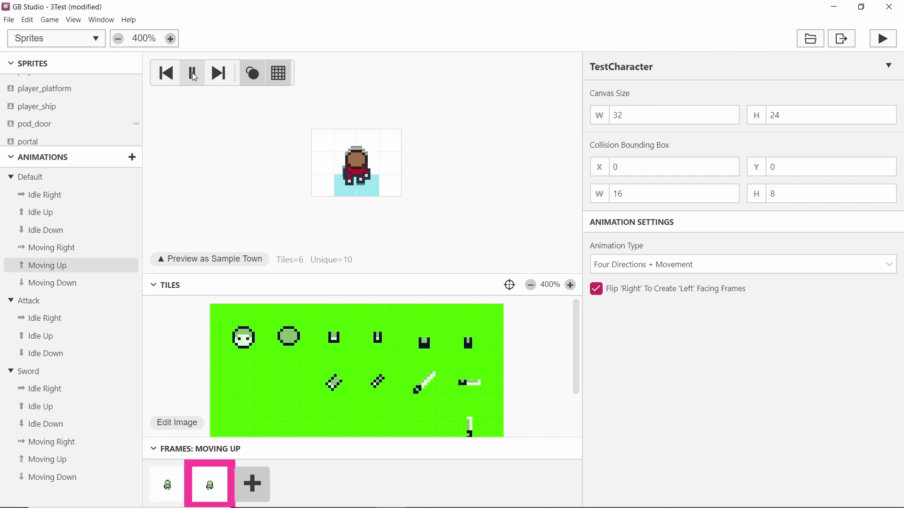
pyautogui.click(193, 75)
pyautogui.click(58, 282)
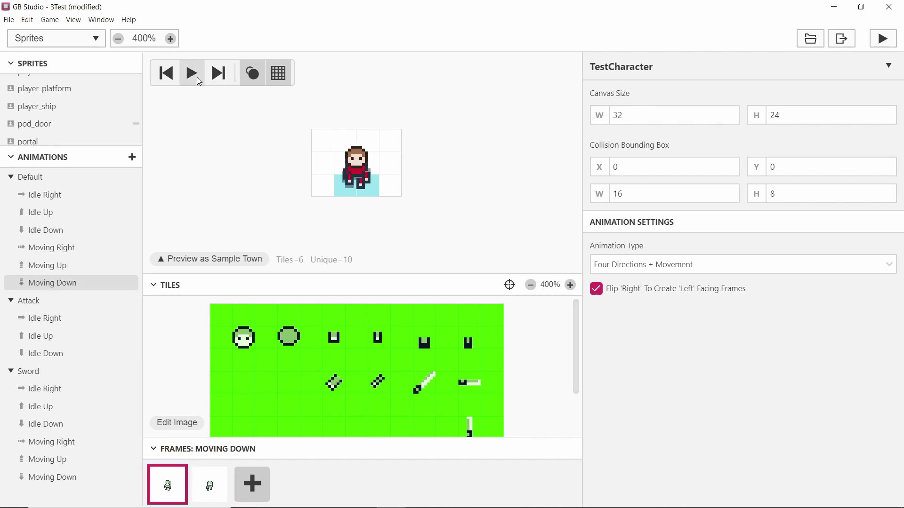
pyautogui.click(198, 81)
# - Examine the Sword state's Idle Right, Idle Up and Idle Down frames of TestCharacter
pyautogui.click(52, 372)
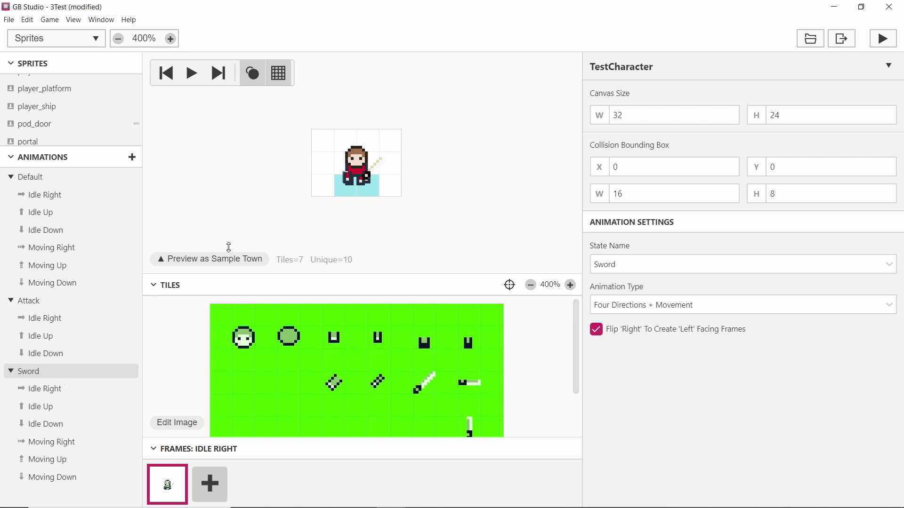
pyautogui.click(58, 389)
pyautogui.click(42, 412)
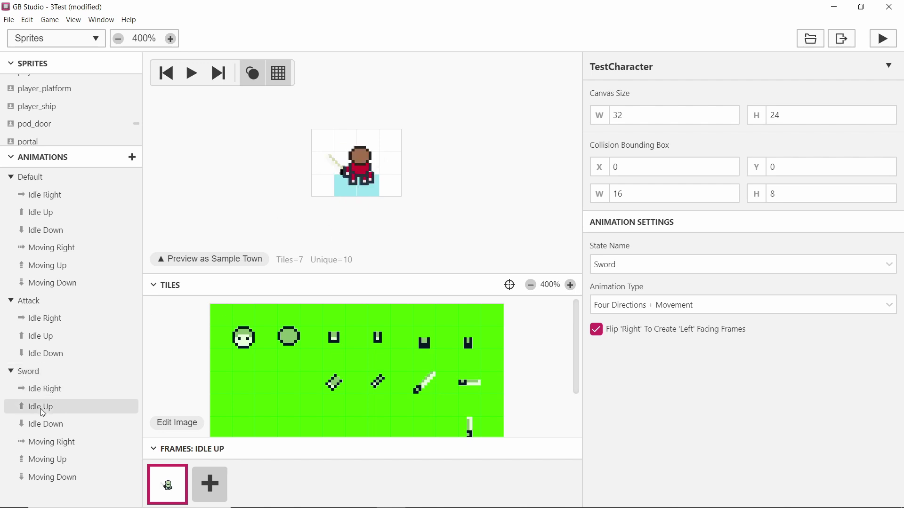
pyautogui.click(53, 428)
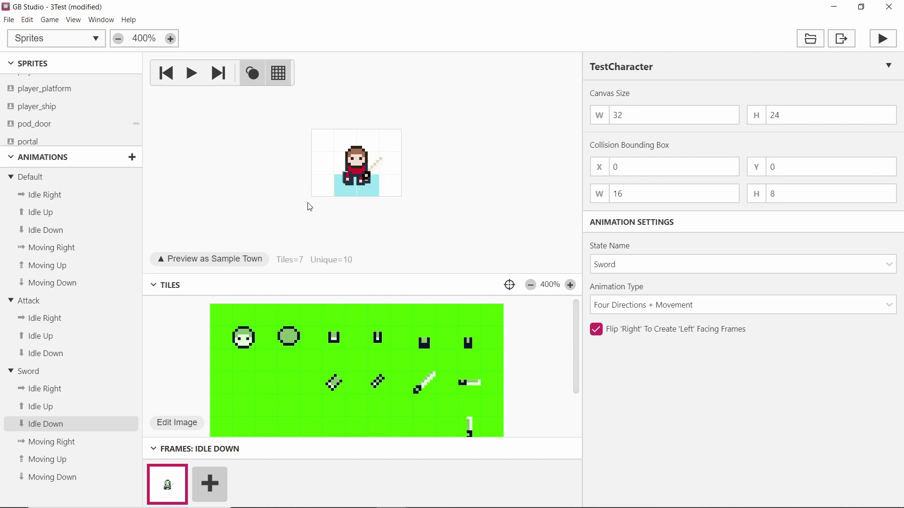
# - Preview the Sword state's Moving Right, Moving Up and Moving Down animations
pyautogui.click(73, 444)
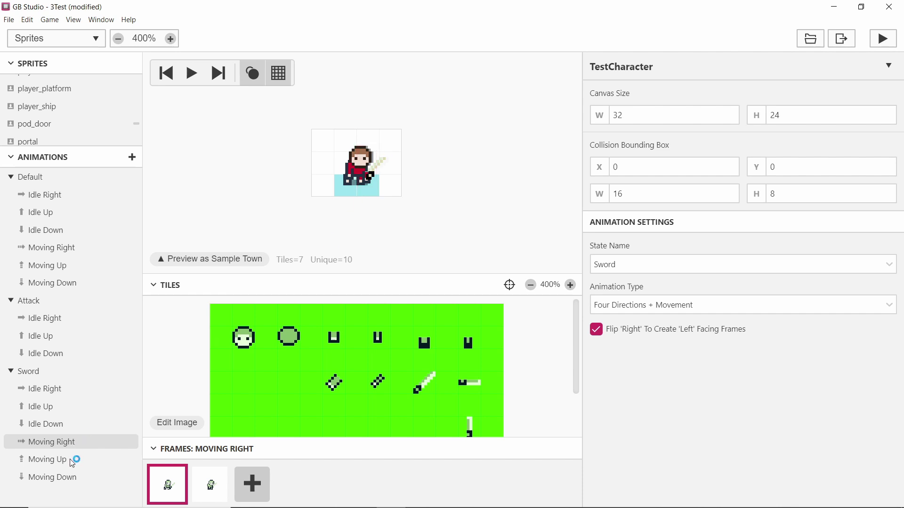
pyautogui.click(191, 75)
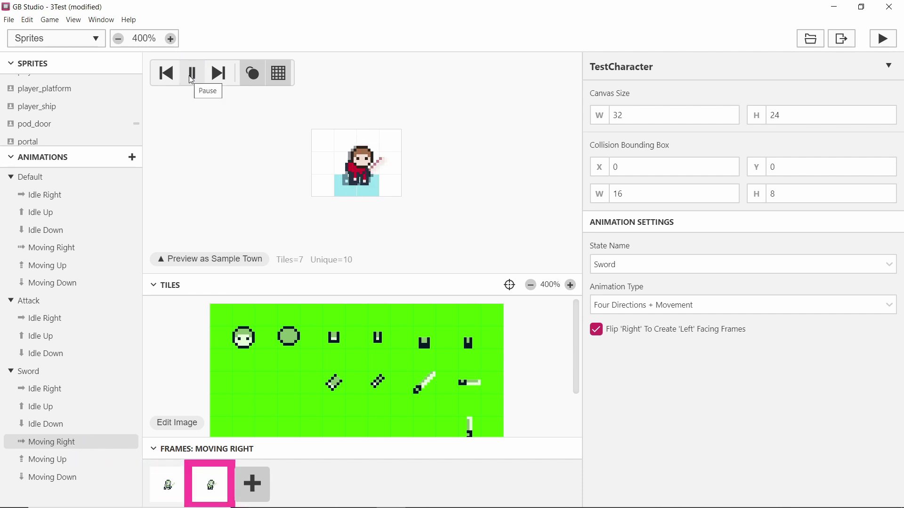
pyautogui.click(191, 75)
pyautogui.click(129, 463)
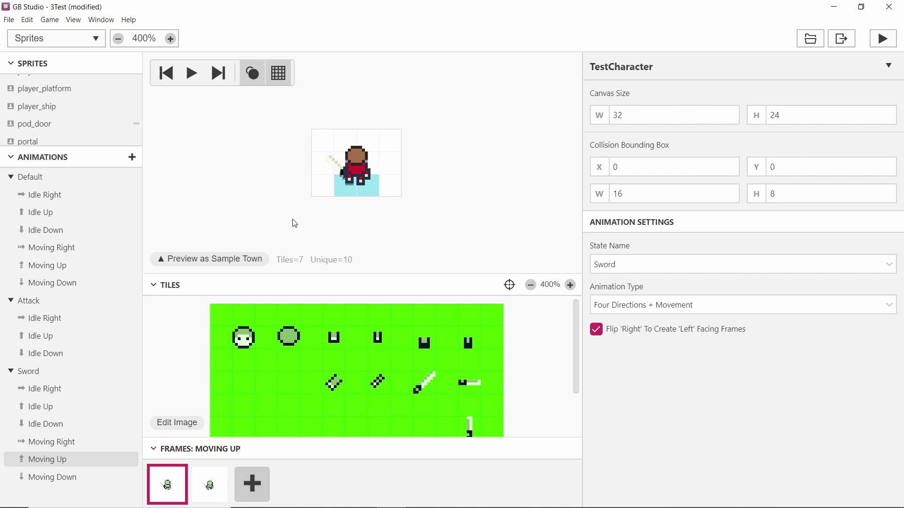
pyautogui.click(191, 73)
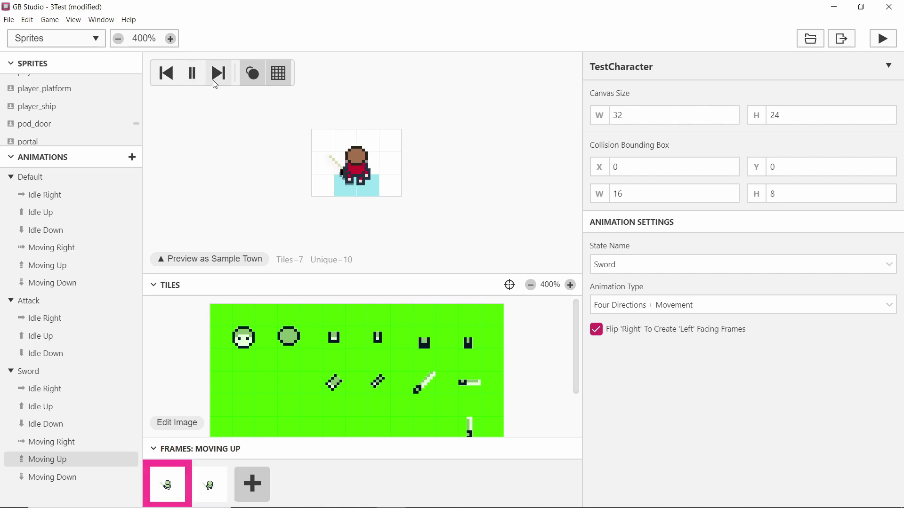
pyautogui.click(191, 73)
pyautogui.click(62, 478)
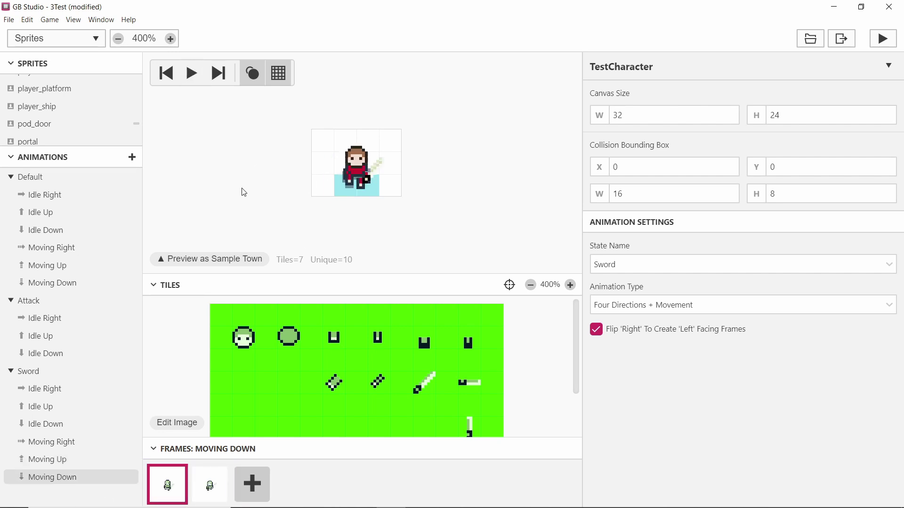
pyautogui.click(191, 74)
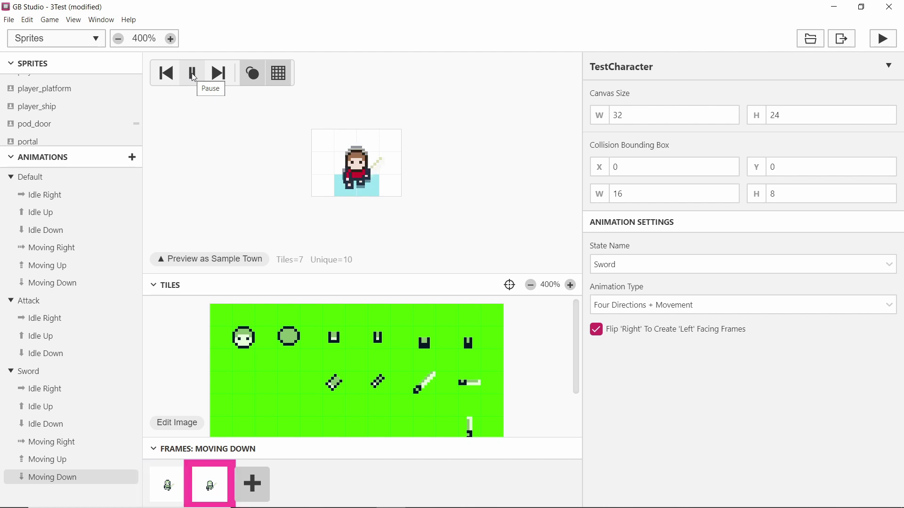
# - Stop the animation playback and examine the Attack state's Idle Right, Idle Up and Idle Down frames
pyautogui.click(191, 73)
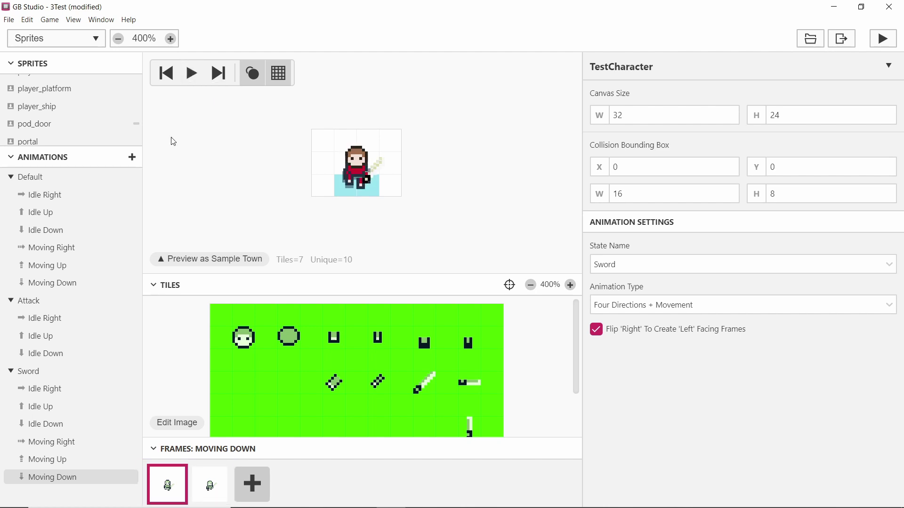
pyautogui.click(39, 302)
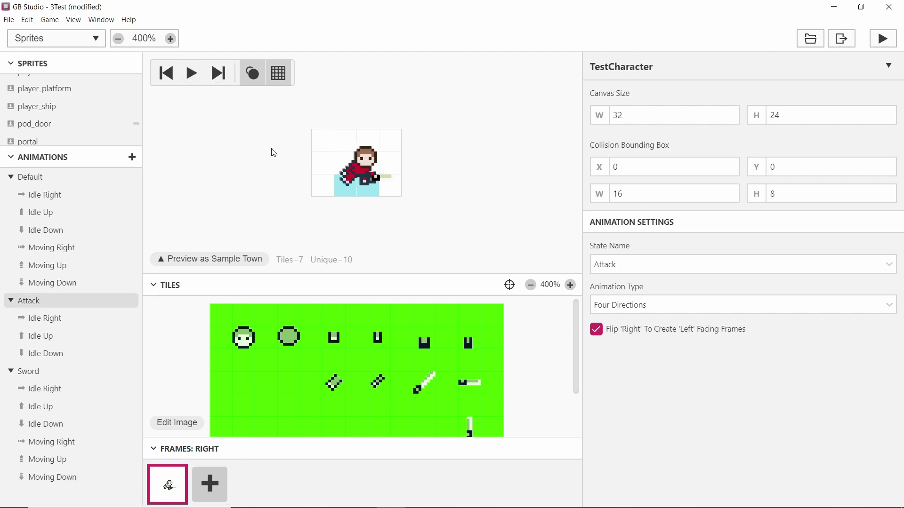
pyautogui.click(68, 324)
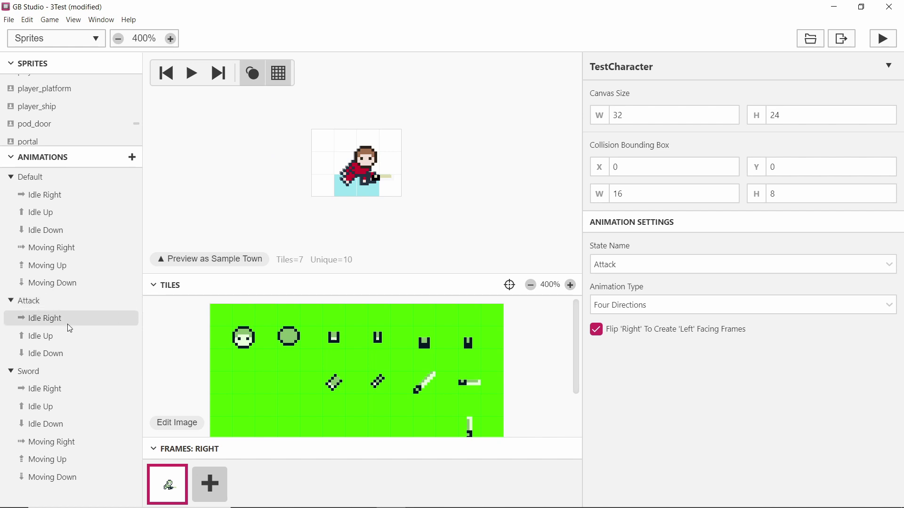
pyautogui.click(55, 304)
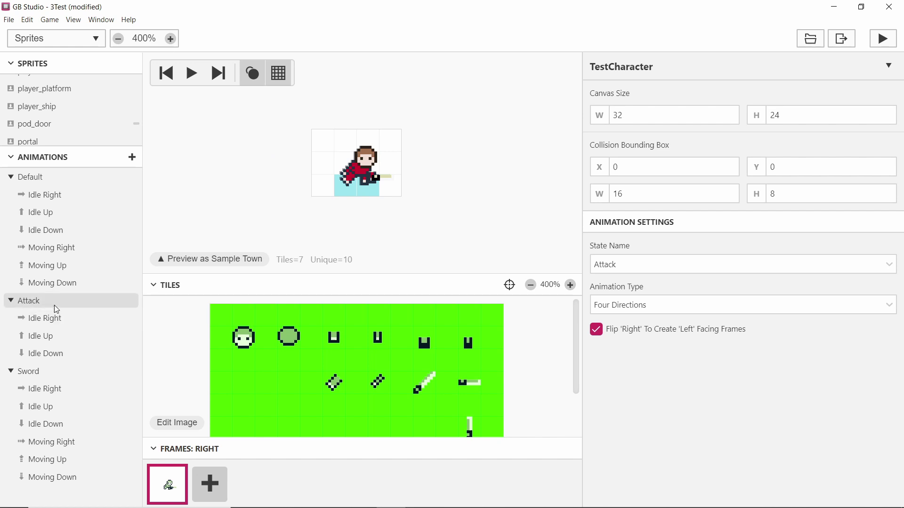
pyautogui.click(70, 325)
pyautogui.click(70, 338)
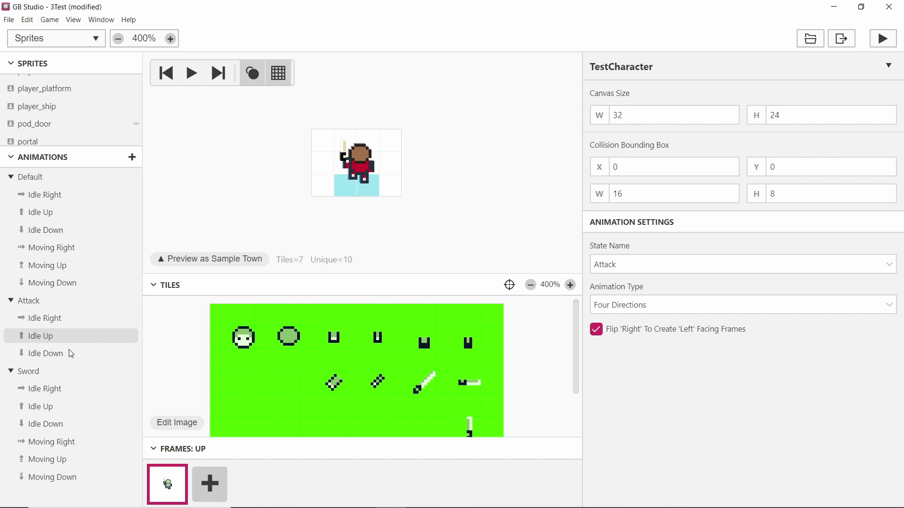
pyautogui.click(70, 353)
pyautogui.click(61, 304)
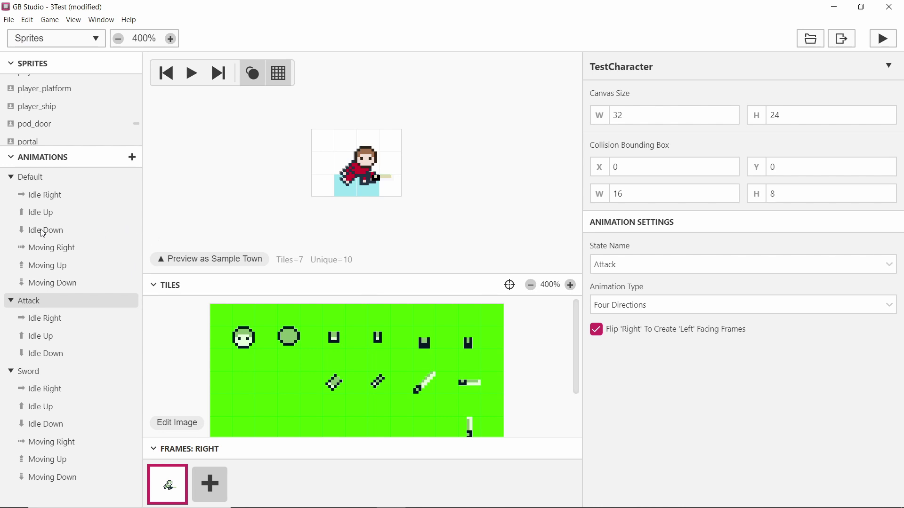
# - Move the head tile off the body in the Default state's Idle Right frame and delete it
pyautogui.click(57, 179)
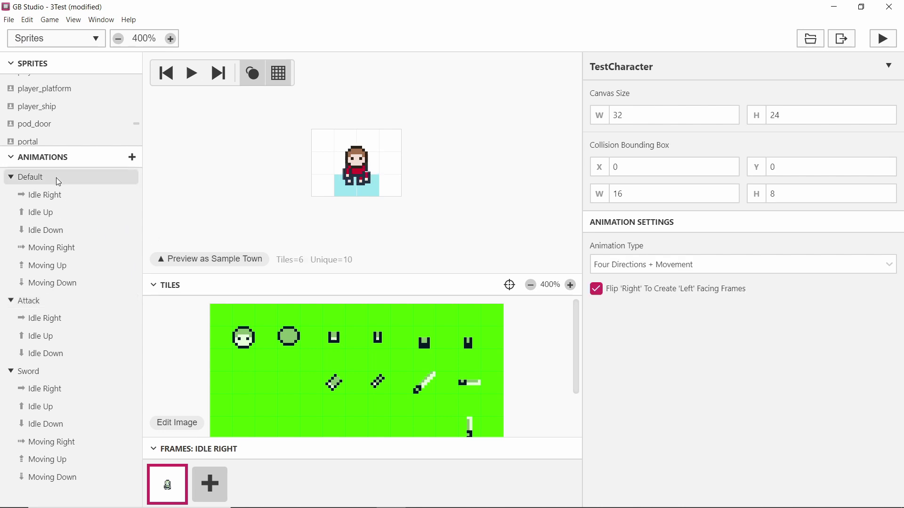
pyautogui.click(367, 134)
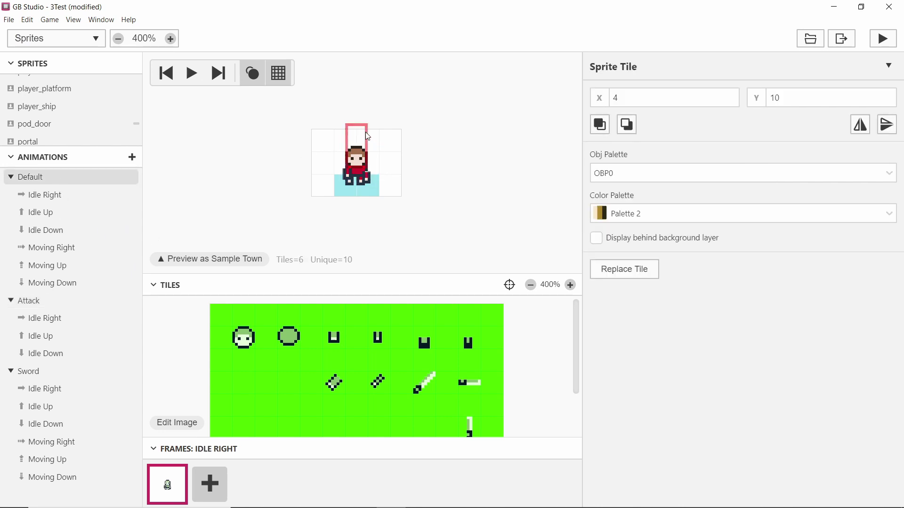
pyautogui.moveTo(365, 132); pyautogui.dragTo(391, 138)
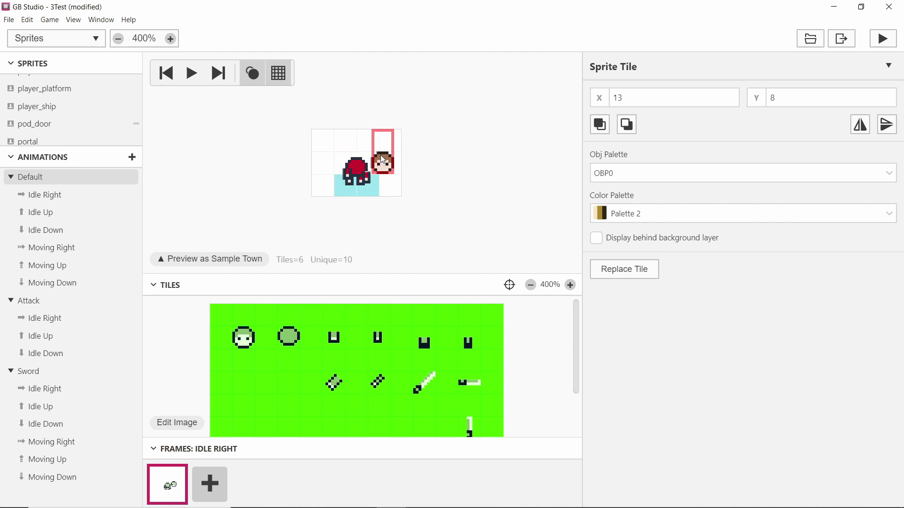
pyautogui.press('Delete')
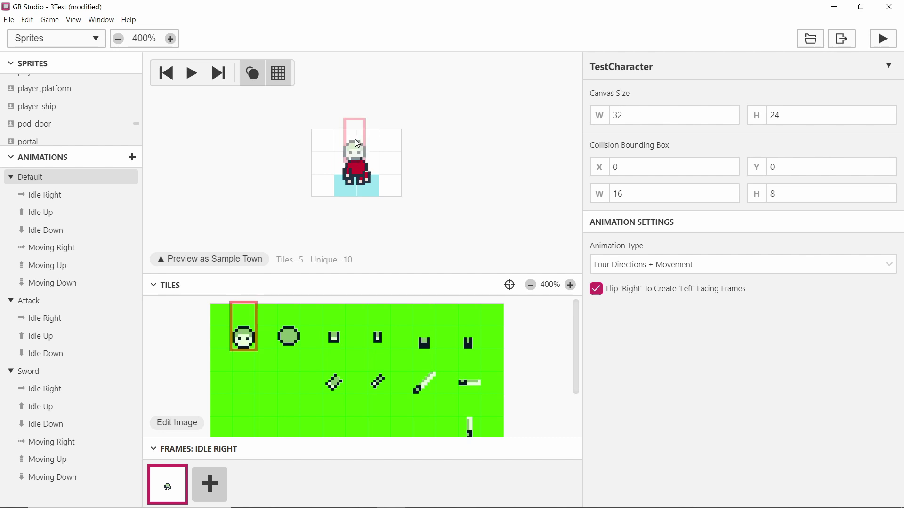
# - Add the face tile to the Idle Right frame at X 5, Y 11 and assign it color Palette 2
pyautogui.click(357, 142)
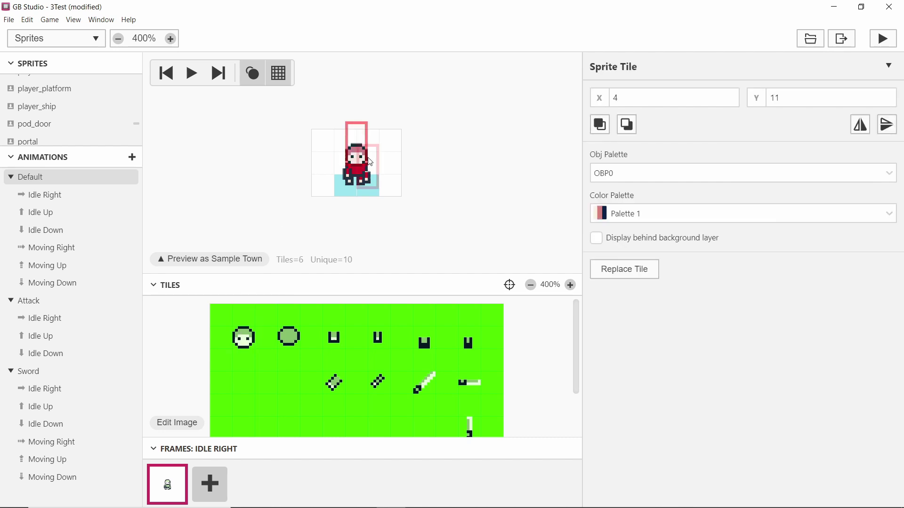
pyautogui.press('Right')
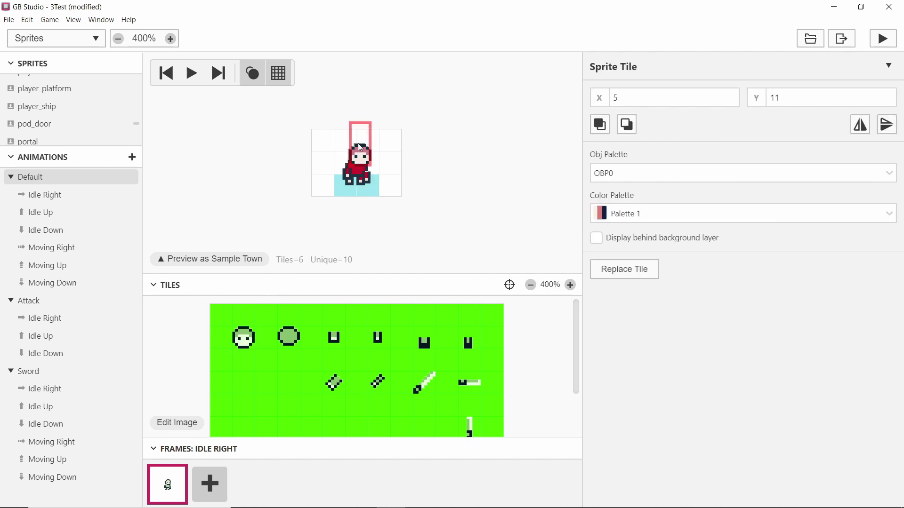
pyautogui.click(701, 216)
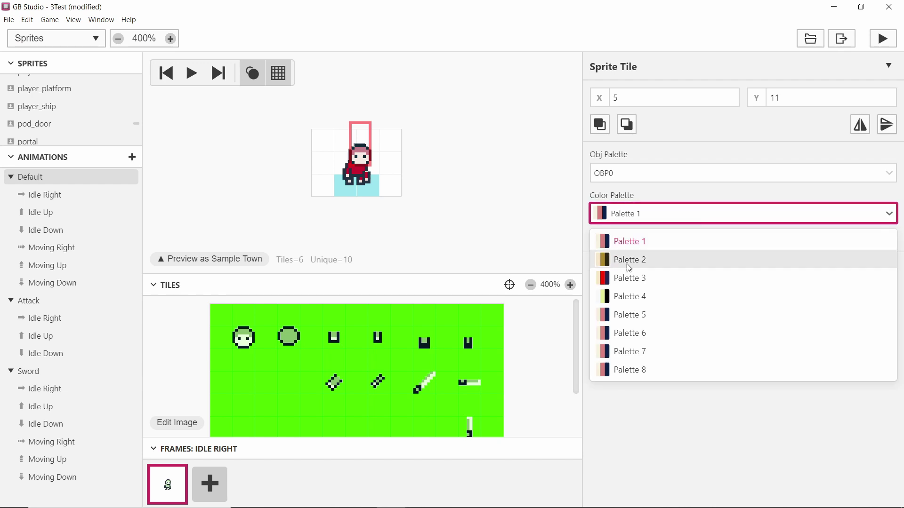
pyautogui.click(656, 262)
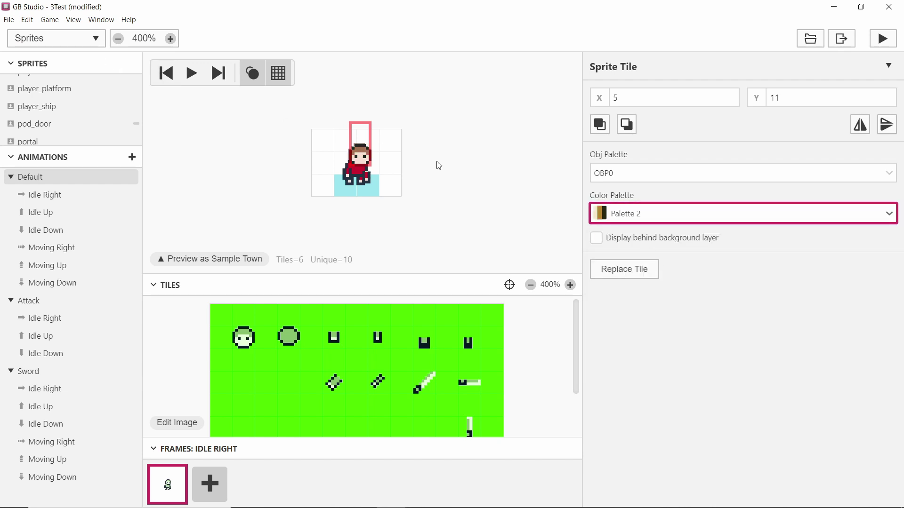
pyautogui.click(463, 170)
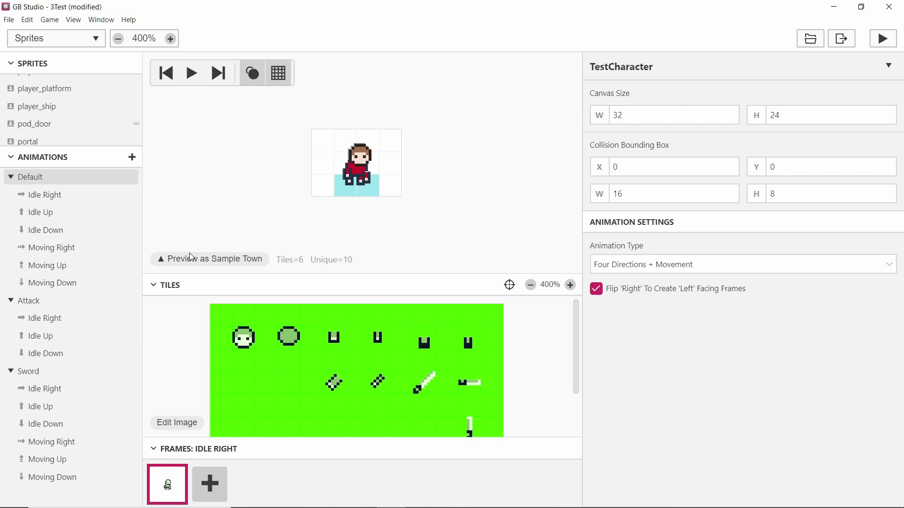
# - Look at the preview scene choices and examine the sprite palettes of the Sample Town scene in the Game World
pyautogui.click(190, 267)
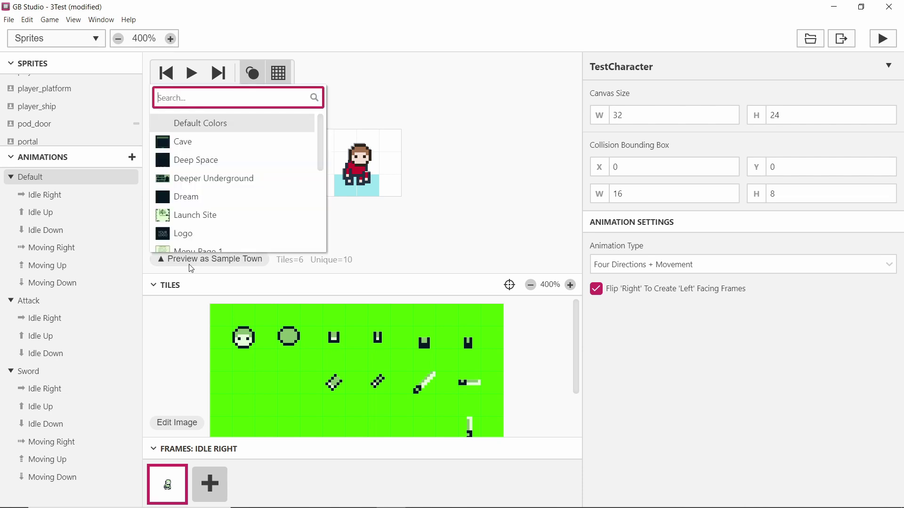
pyautogui.click(214, 264)
pyautogui.click(74, 20)
pyautogui.click(83, 33)
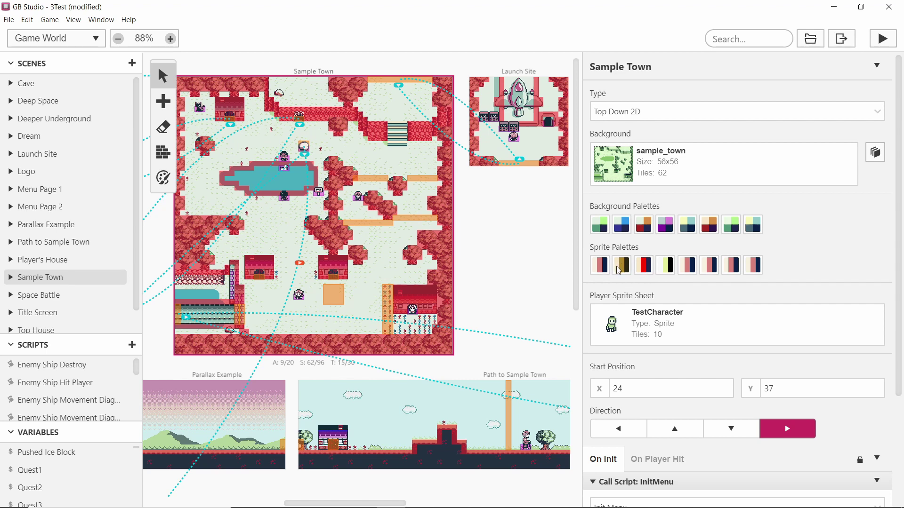
pyautogui.click(619, 267)
pyautogui.click(650, 264)
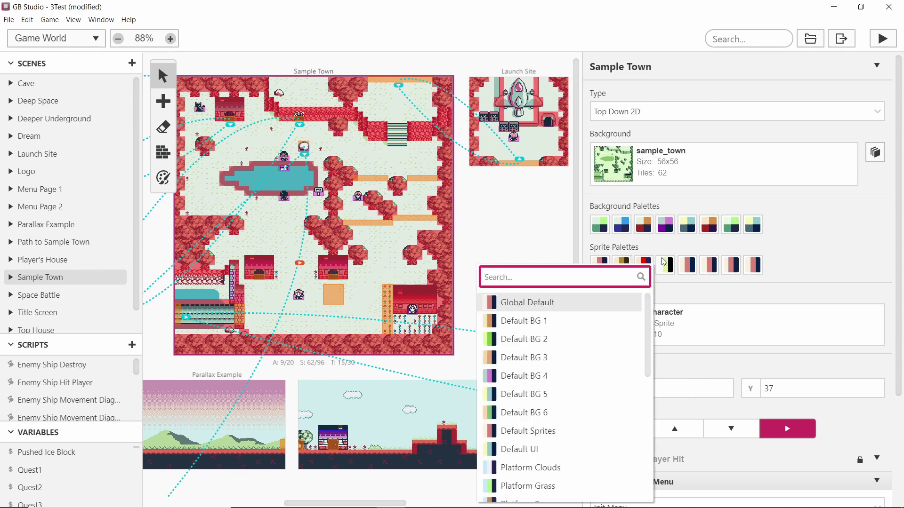
pyautogui.click(663, 262)
pyautogui.press('Escape')
pyautogui.click(707, 325)
# - Open the project's Palettes and examine each of the four colors of the Player 1 palette
pyautogui.click(85, 20)
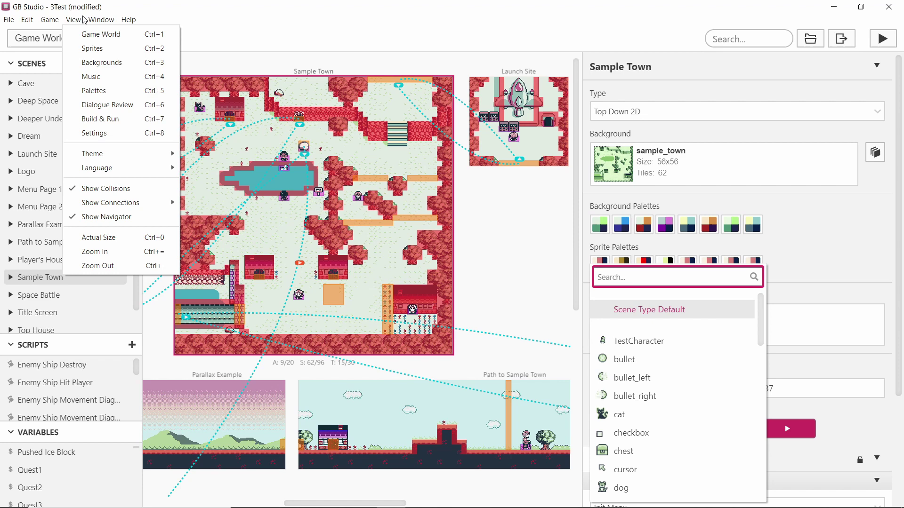
pyautogui.click(94, 90)
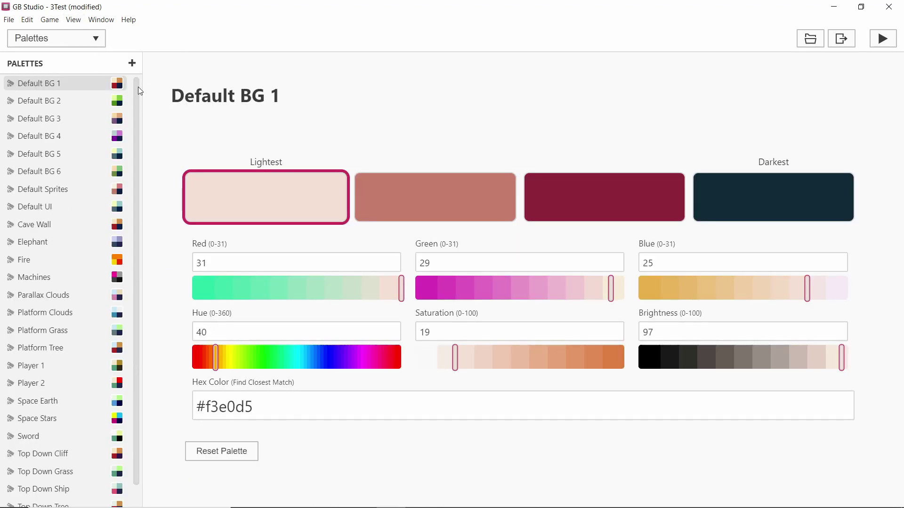
pyautogui.scroll(-1, 136, 113)
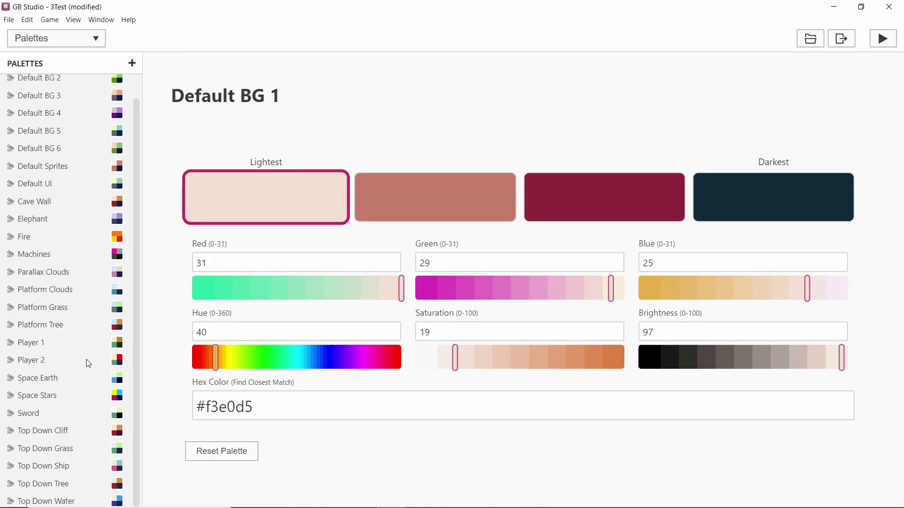
pyautogui.click(50, 343)
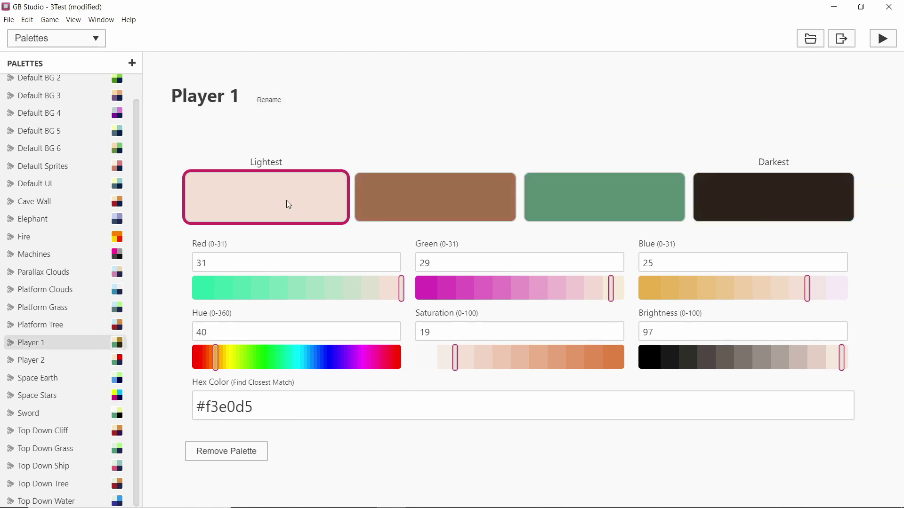
pyautogui.click(628, 191)
pyautogui.click(704, 207)
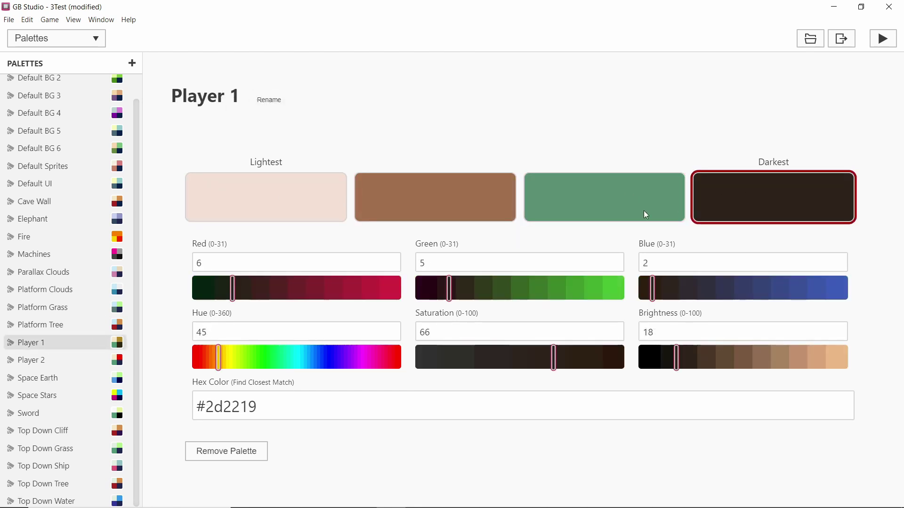
pyautogui.click(578, 184)
pyautogui.click(408, 202)
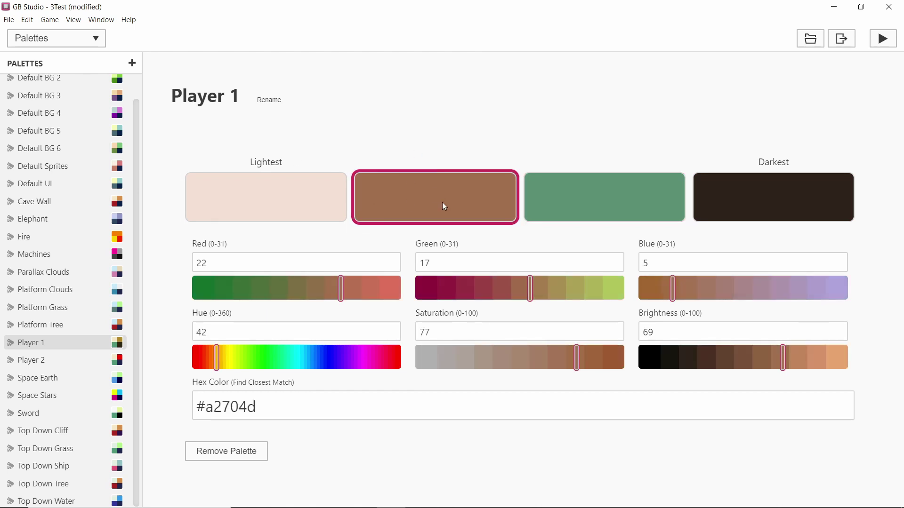
pyautogui.click(258, 195)
pyautogui.click(702, 198)
pyautogui.click(601, 193)
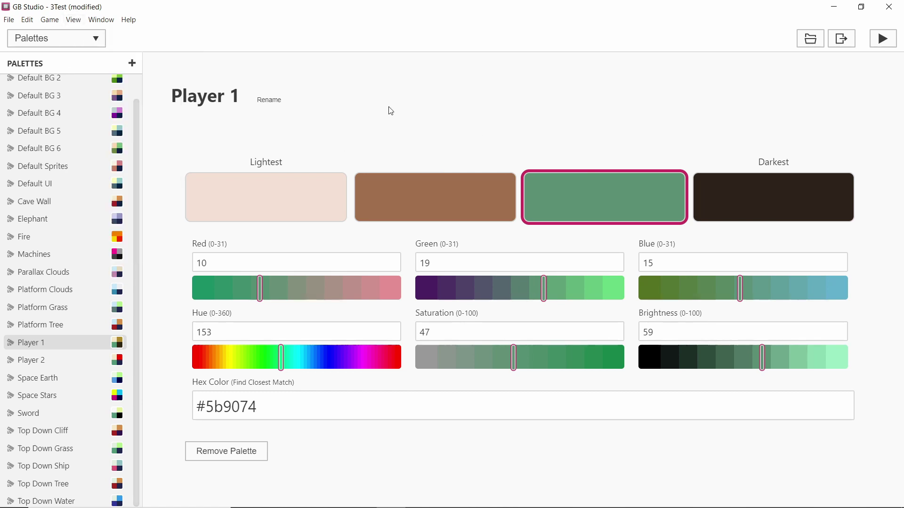
# - Set the fifth sprite palette of the Sample Town scene to Elephant
pyautogui.hotkey('ctrl', '1')
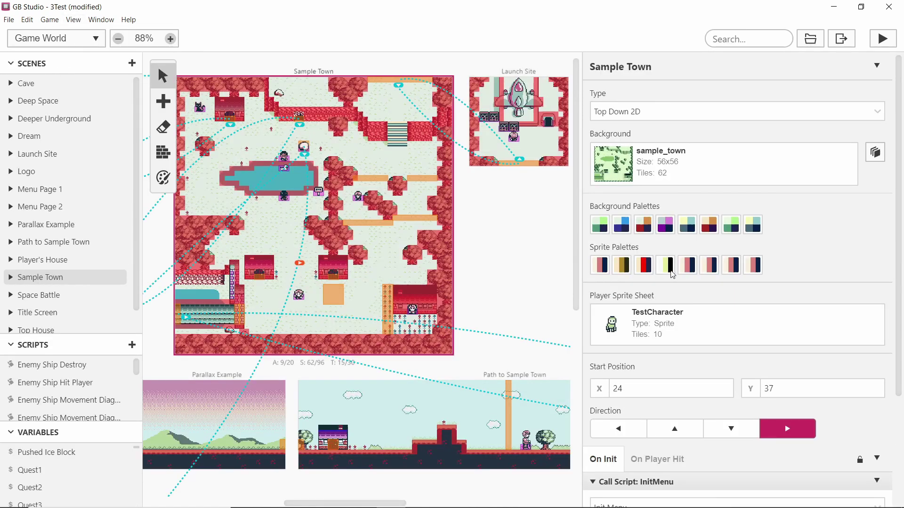
pyautogui.click(687, 265)
pyautogui.scroll(-6, 683, 472)
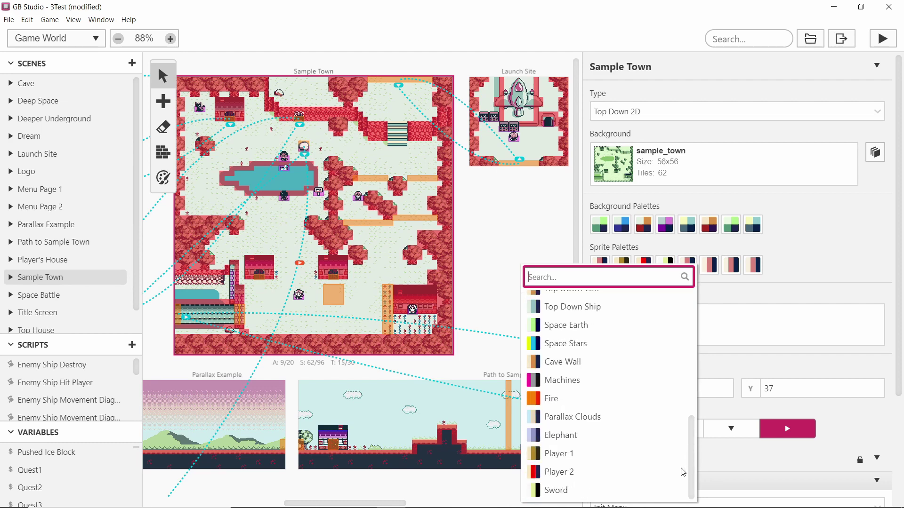
pyautogui.click(586, 435)
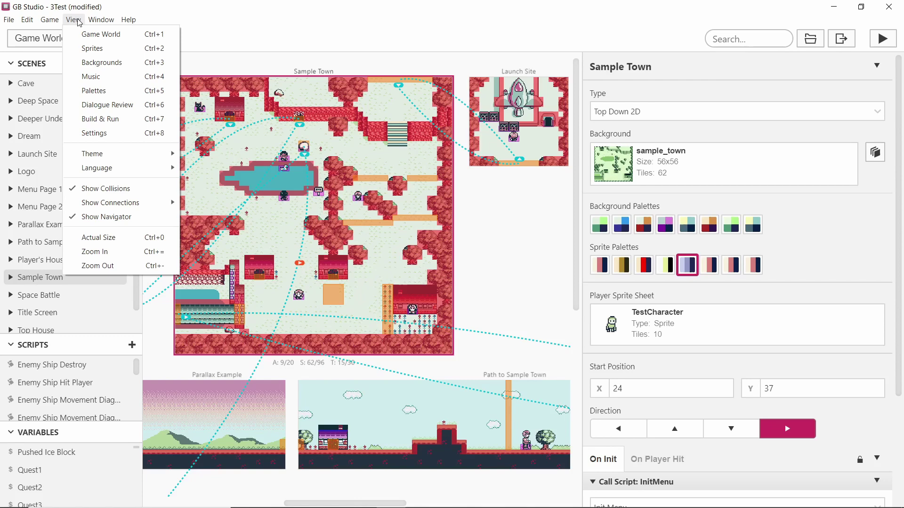
# - Return to the Sprites view and assign Palette 5 to TestCharacter's Idle Right head tile
pyautogui.click(92, 48)
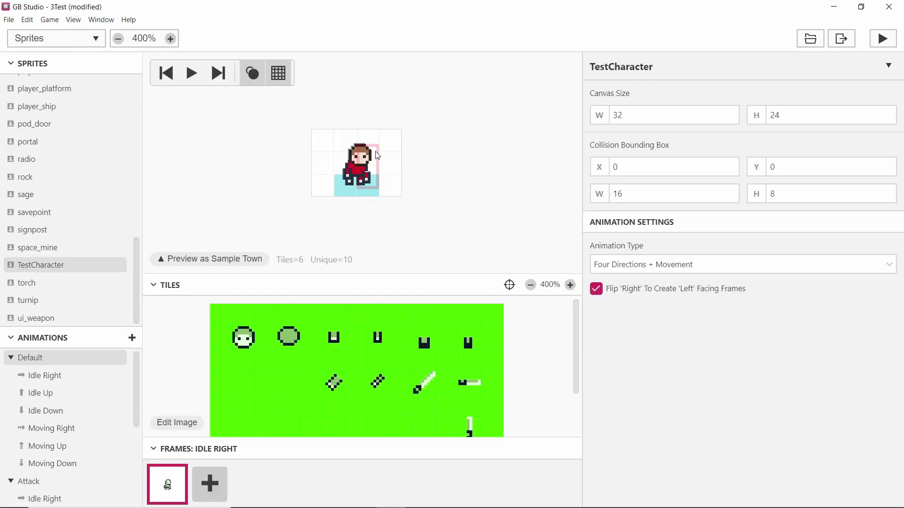
pyautogui.click(371, 141)
pyautogui.click(651, 213)
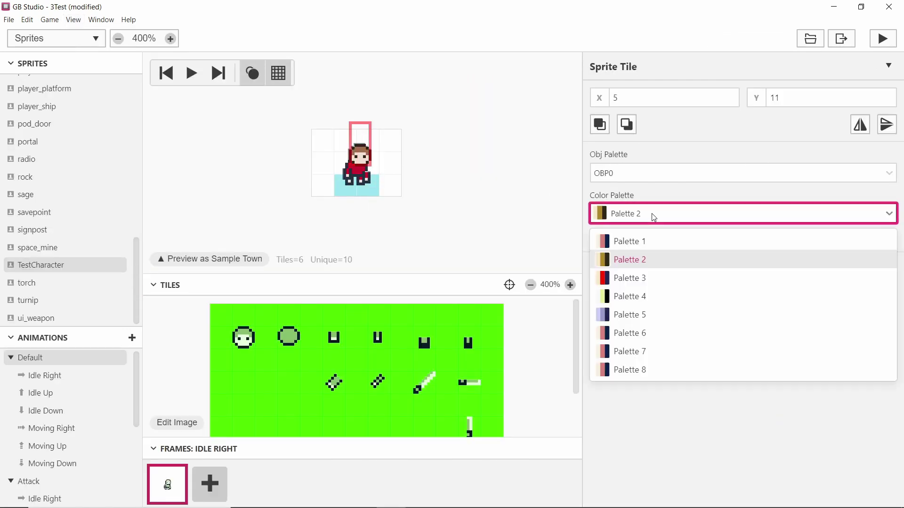
pyautogui.click(671, 325)
# - Set the Idle Right head tile's color palette to Palette 2 and deselect the tile
pyautogui.click(684, 221)
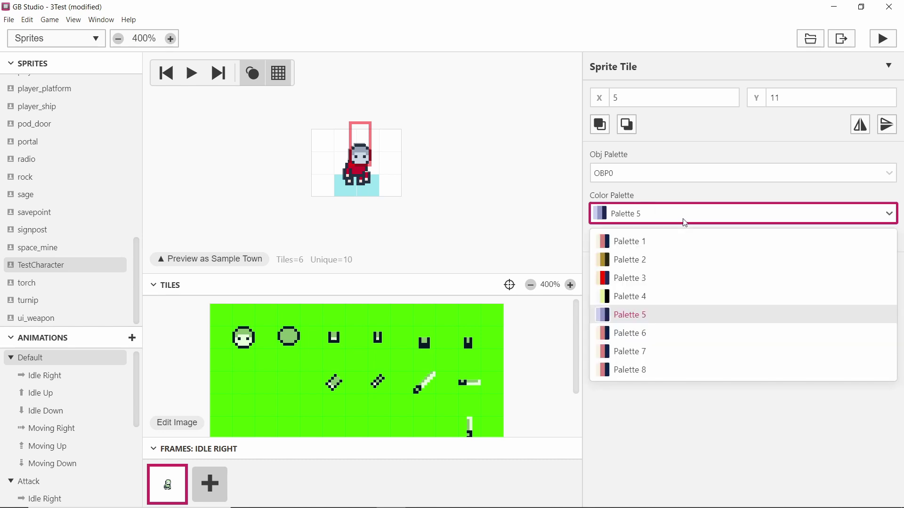
pyautogui.scroll(-3, 66, 434)
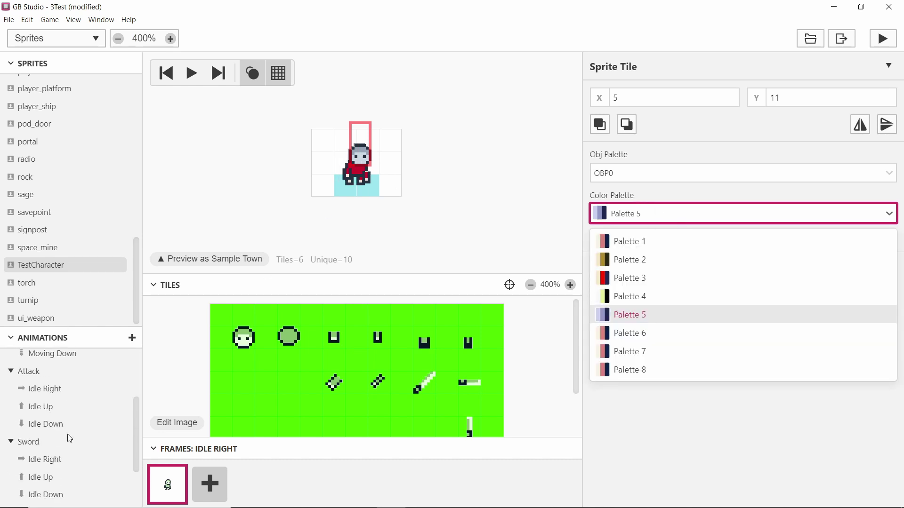
pyautogui.scroll(-2, 62, 447)
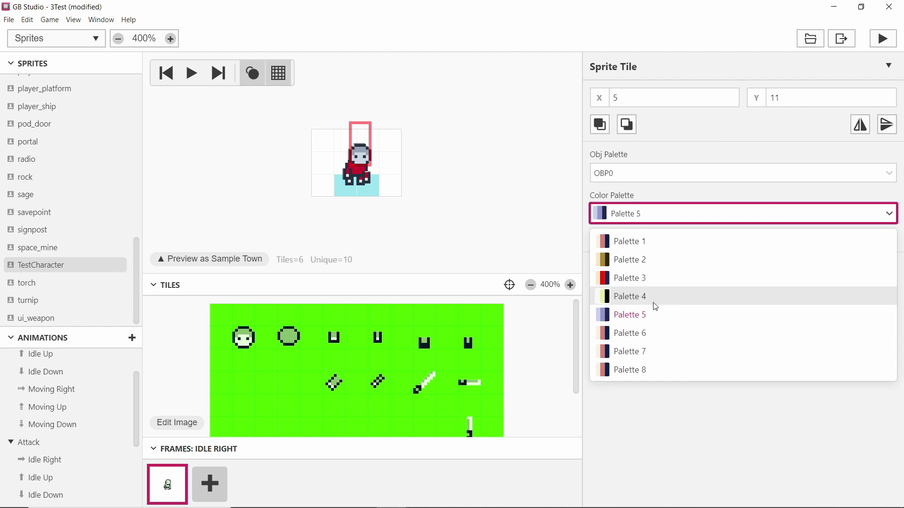
pyautogui.click(664, 260)
pyautogui.click(500, 183)
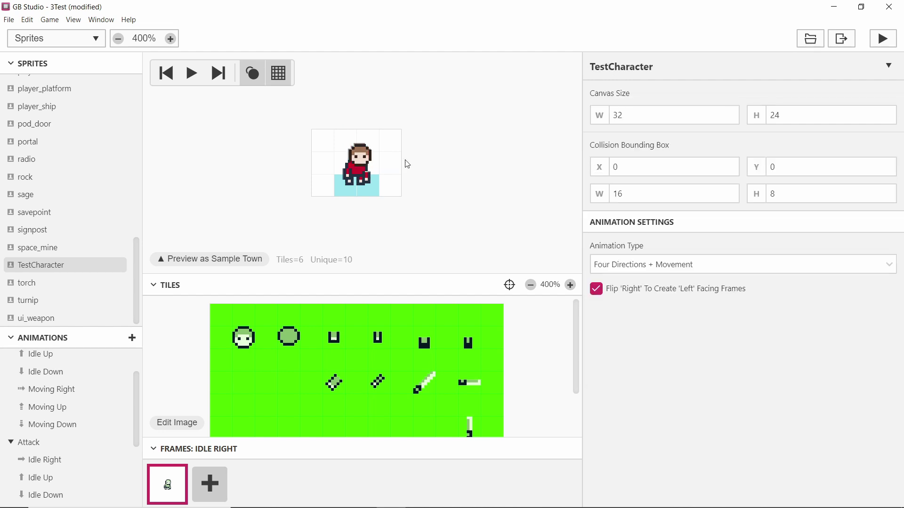
pyautogui.click(357, 146)
pyautogui.click(404, 148)
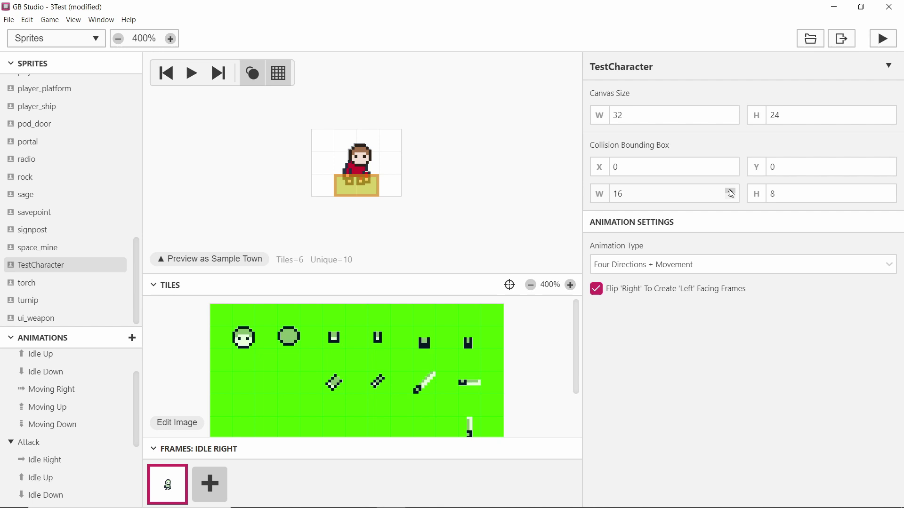
# - Try a taller collision bounding box on TestCharacter, raising its height past 15, and return the height to 8
pyautogui.click(886, 191)
pyautogui.click(886, 192)
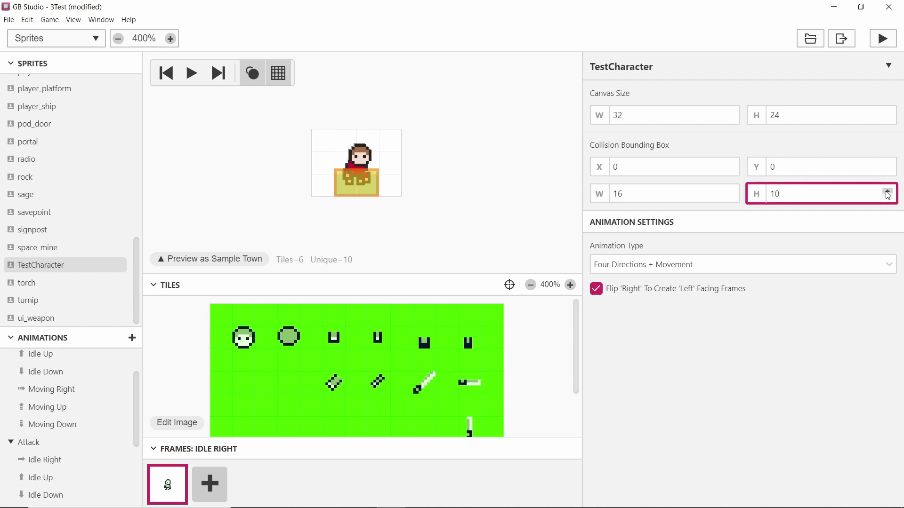
pyautogui.click(887, 192)
pyautogui.click(887, 192)
pyautogui.click(887, 192)
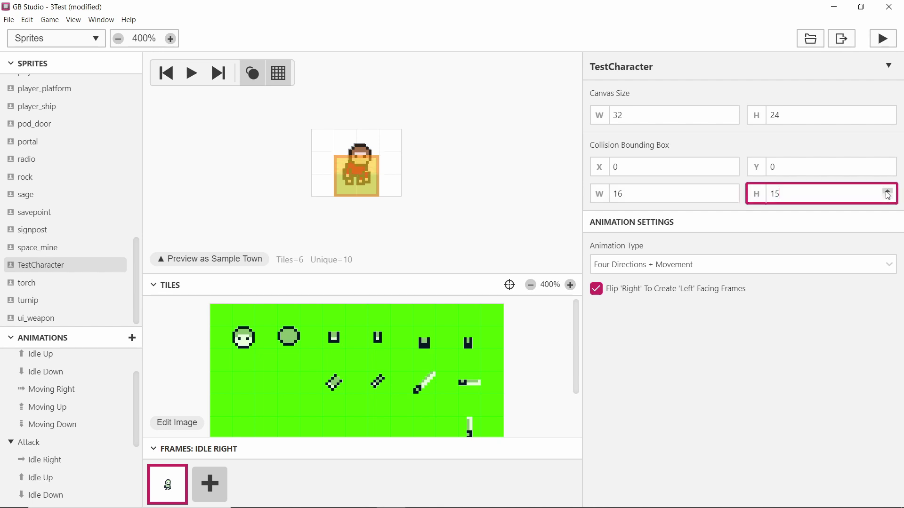
pyautogui.click(887, 192)
pyautogui.click(886, 198)
pyautogui.click(887, 198)
pyautogui.click(887, 198)
pyautogui.click(886, 198)
pyautogui.click(887, 198)
pyautogui.click(887, 198)
pyautogui.click(887, 198)
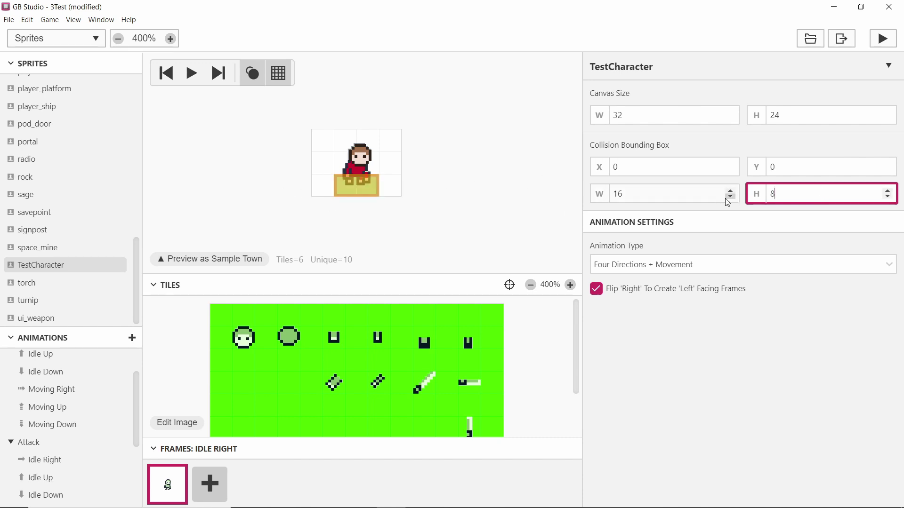
# - Set TestCharacter's collision bounding box to X 1, Y 2, width 14 and height 7
pyautogui.click(887, 198)
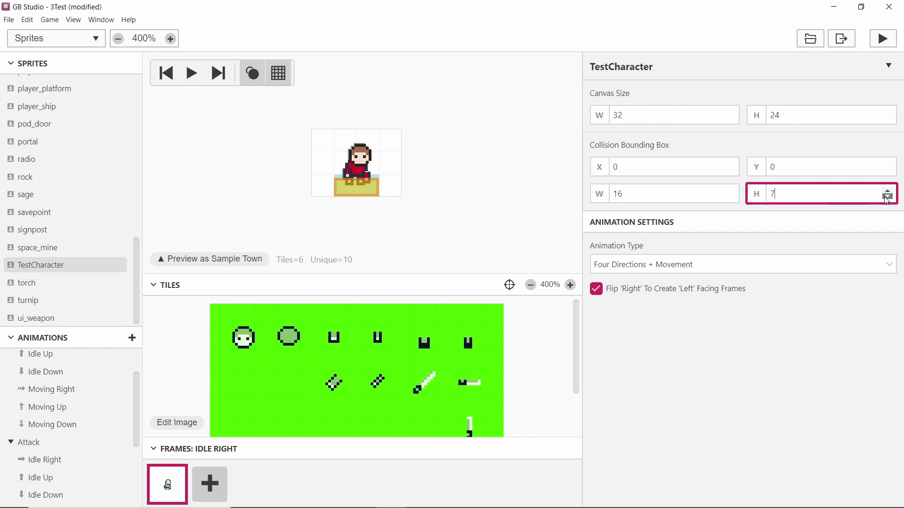
pyautogui.click(888, 165)
pyautogui.click(888, 165)
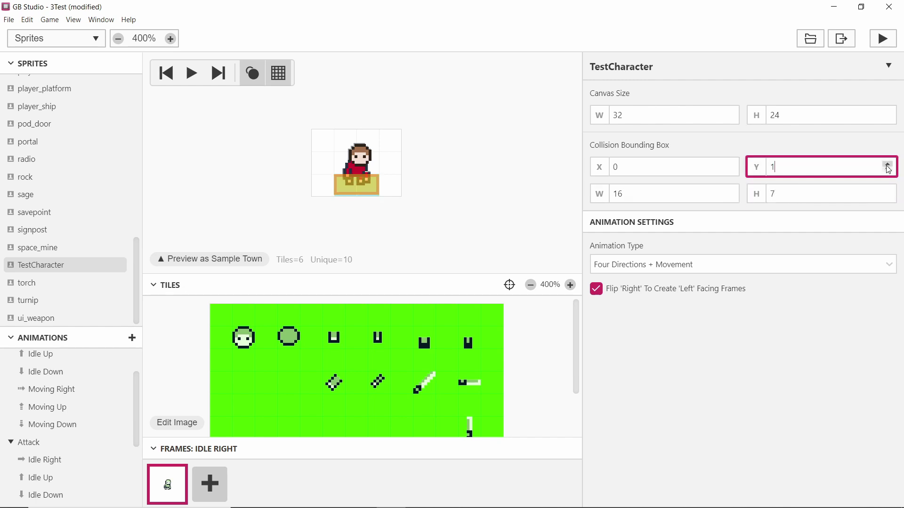
pyautogui.click(730, 197)
pyautogui.click(730, 196)
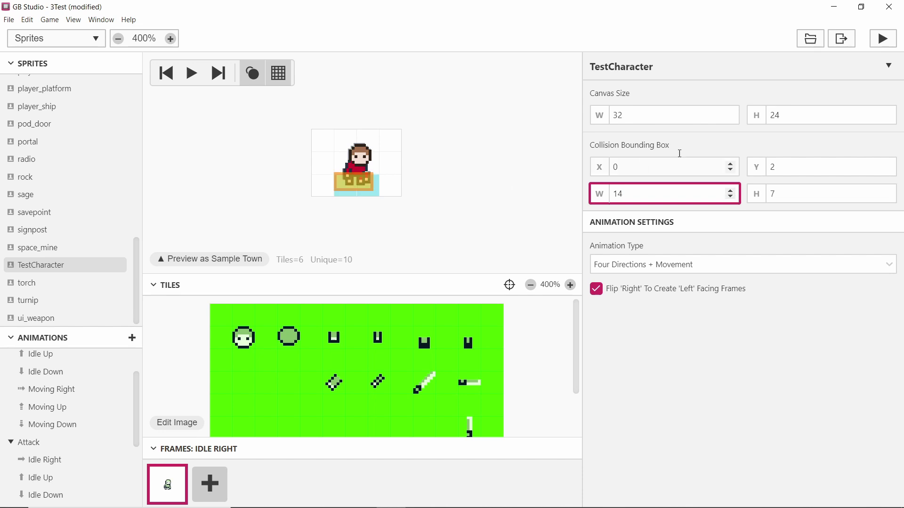
pyautogui.click(731, 163)
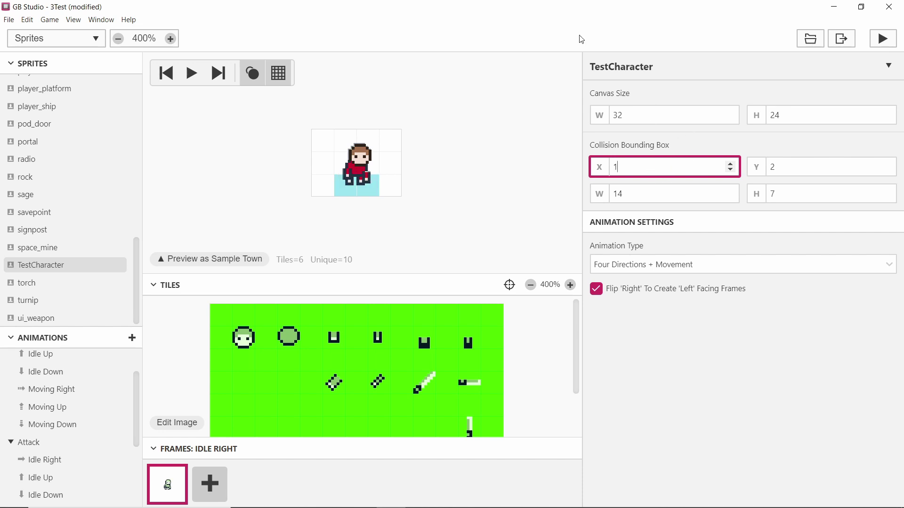
pyautogui.click(398, 163)
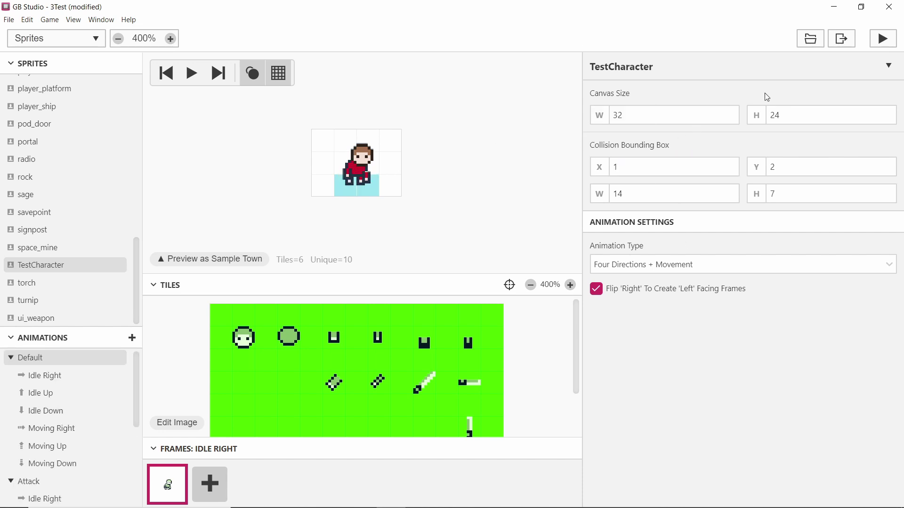
# - Copy the Idle Right frame, paste it as a second frame, and delete the duplicate
pyautogui.click(888, 65)
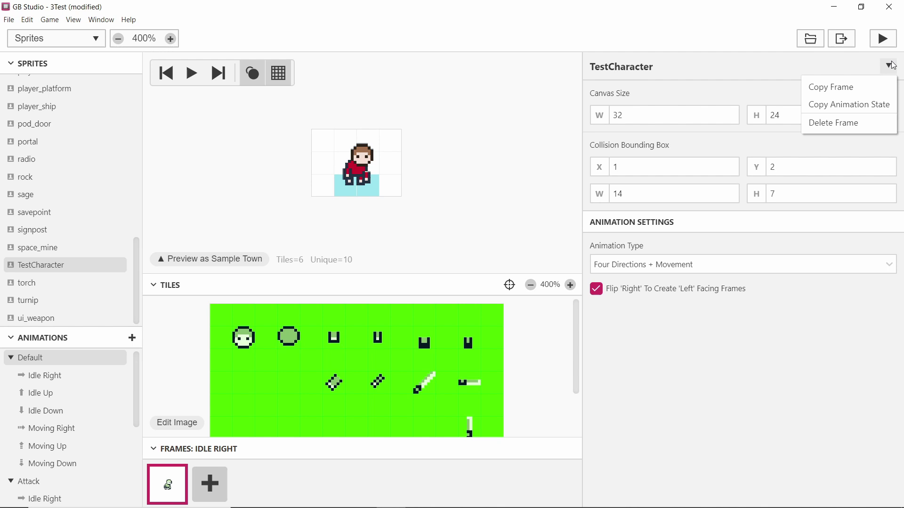
pyautogui.click(852, 91)
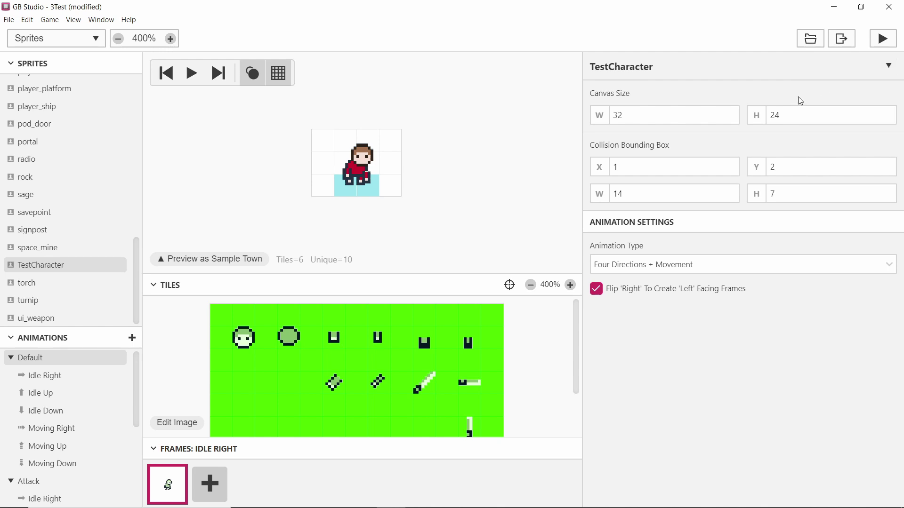
pyautogui.click(889, 65)
pyautogui.click(831, 122)
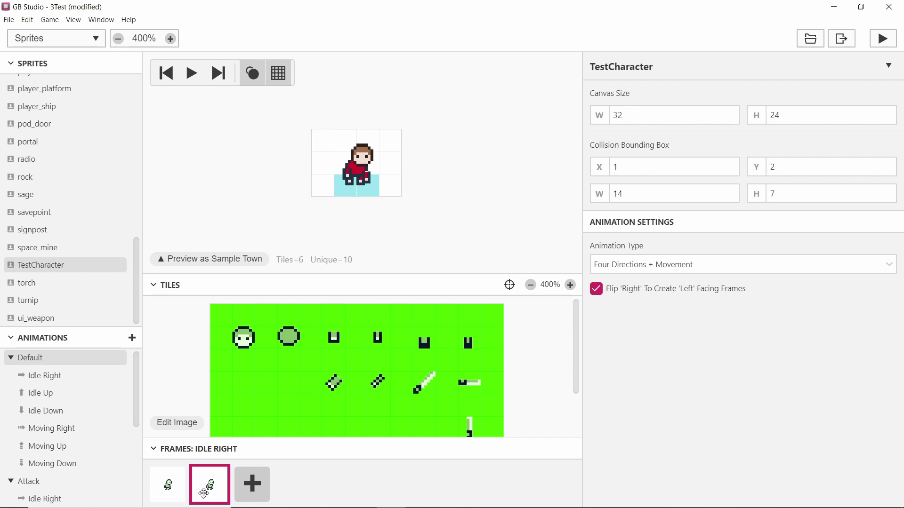
pyautogui.click(888, 65)
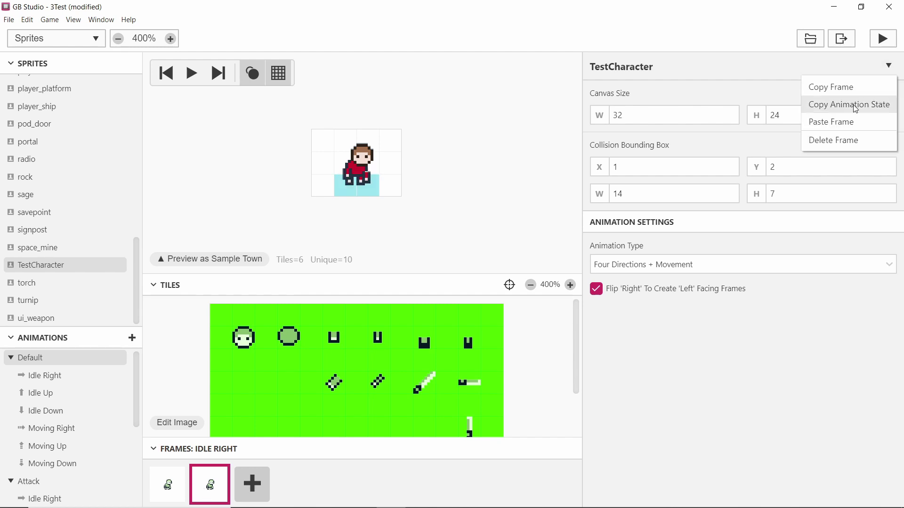
pyautogui.click(831, 140)
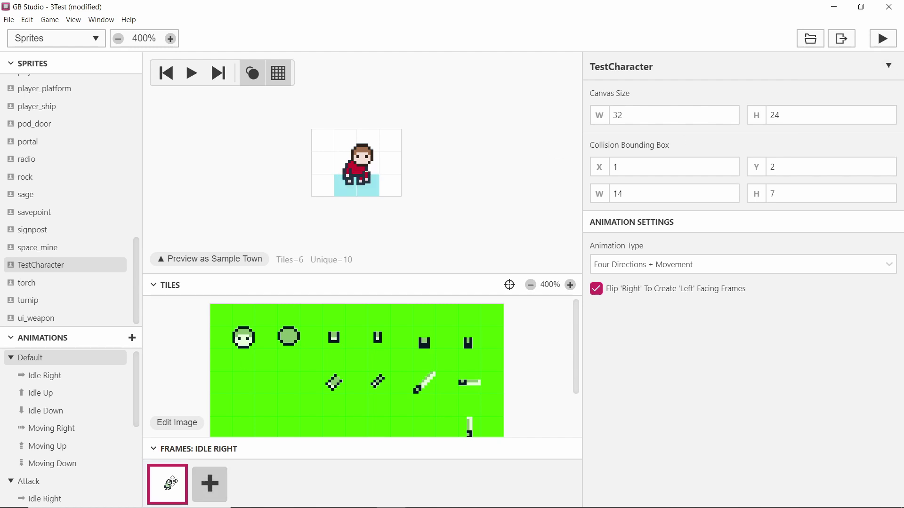
# - Try replacing the Idle Right head tile with the plain back-of-head tile, and revert the replacement
pyautogui.click(371, 144)
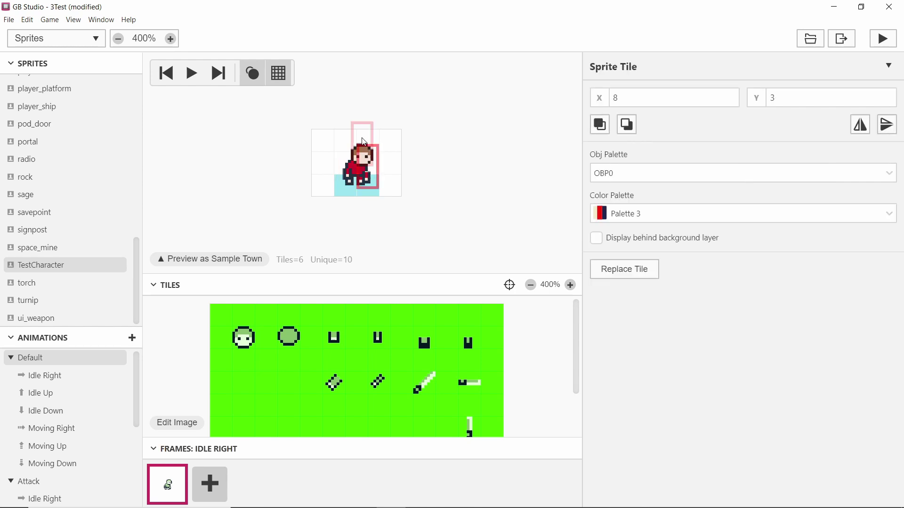
pyautogui.click(639, 270)
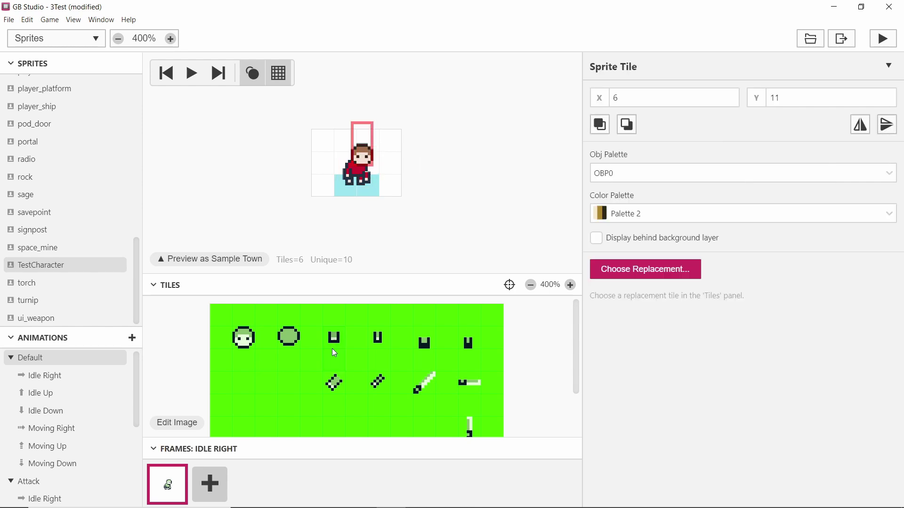
pyautogui.click(298, 323)
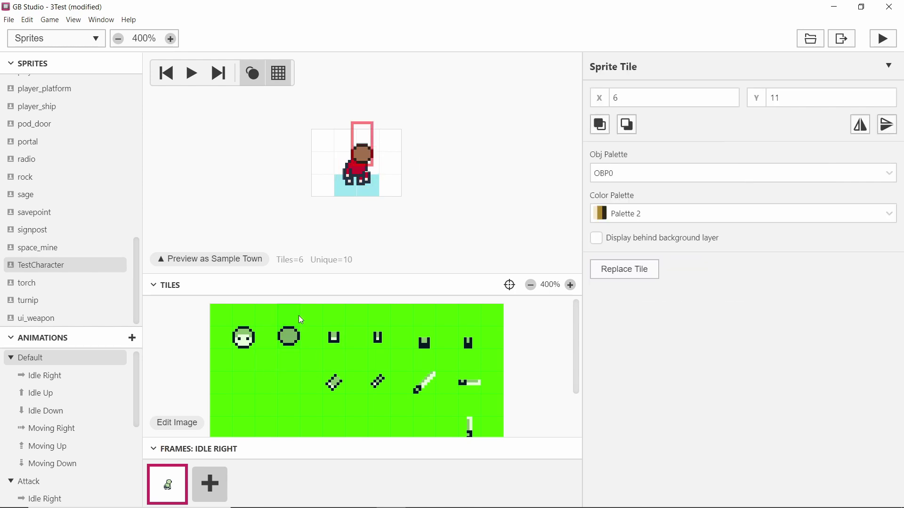
pyautogui.click(468, 166)
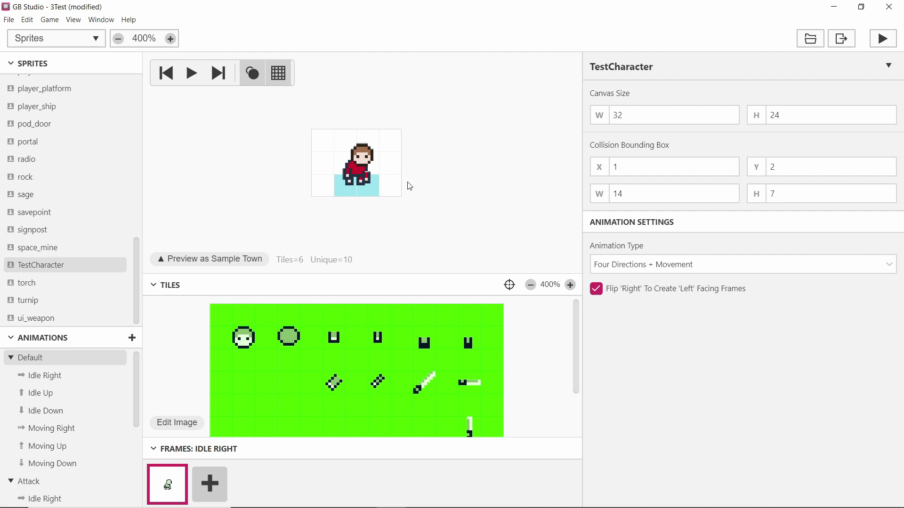
# - Move the Idle Right frame's front arm tile to Y 4 and undo the rear arm tile's displacement
pyautogui.moveTo(346, 179); pyautogui.dragTo(316, 166)
pyautogui.click(381, 186)
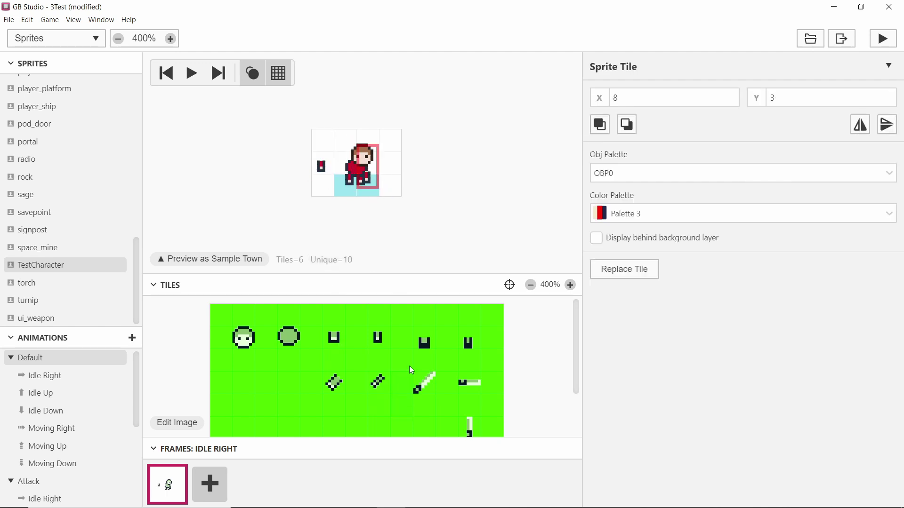
pyautogui.moveTo(369, 144)
pyautogui.mouseDown()
pyautogui.moveTo(385, 144)
pyautogui.moveTo(369, 143)
pyautogui.mouseUp()
pyautogui.moveTo(373, 178); pyautogui.dragTo(373, 177)
pyautogui.hotkey('ctrl', 'z')
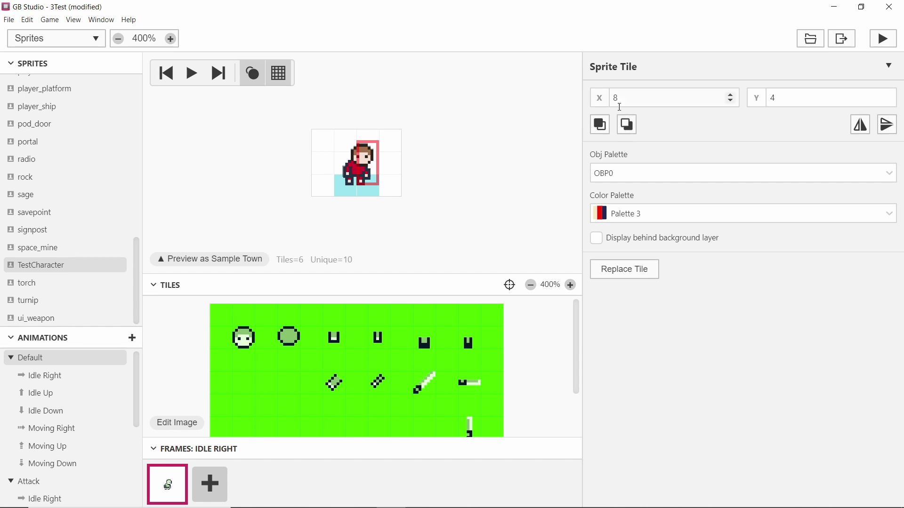
# - Flip the front arm tile vertically and restore its original orientation, repeating the toggle once
pyautogui.click(888, 125)
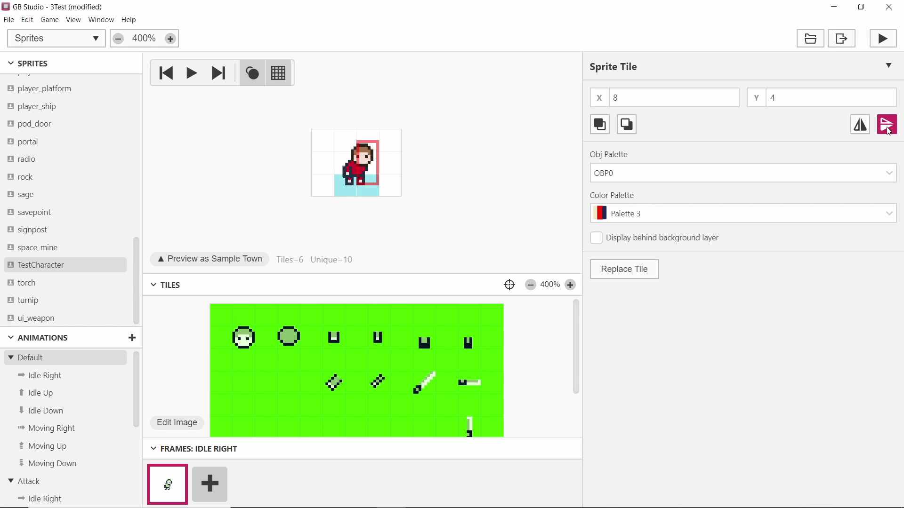
pyautogui.click(888, 125)
pyautogui.click(888, 124)
pyautogui.click(888, 124)
# - Examine TestCharacter's Sword animation state and the Idle Down animation of the Default state
pyautogui.scroll(-4, 66, 400)
pyautogui.click(66, 393)
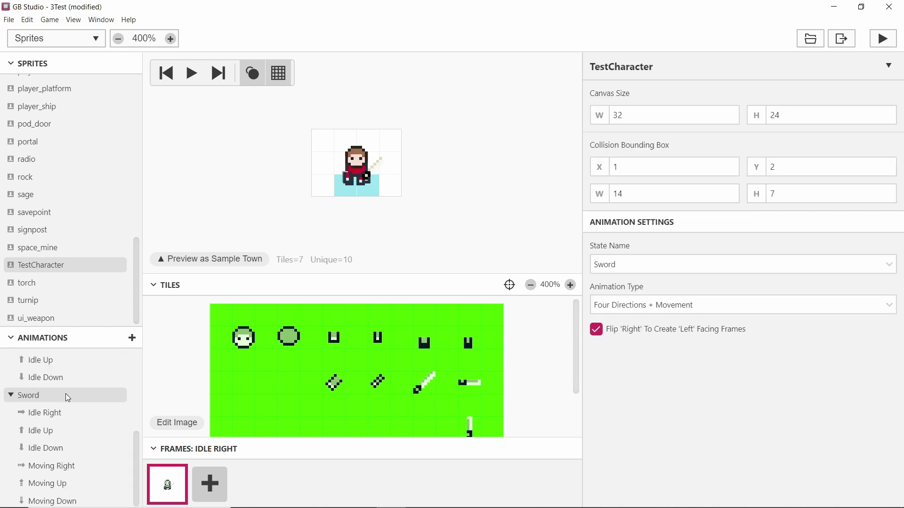
pyautogui.scroll(4, 67, 389)
pyautogui.click(71, 407)
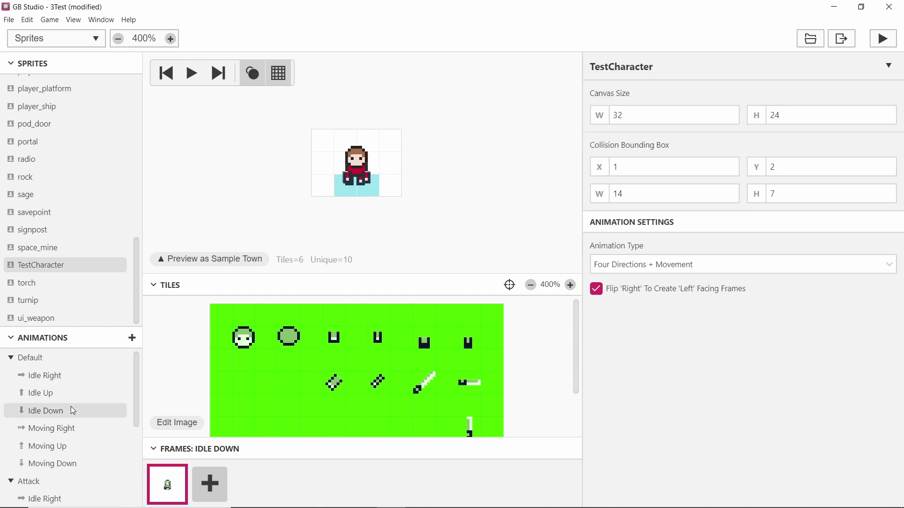
pyautogui.scroll(-4, 71, 406)
# - Switch to the Game World view and select the square trigger below the house in Sample Town
pyautogui.click(73, 19)
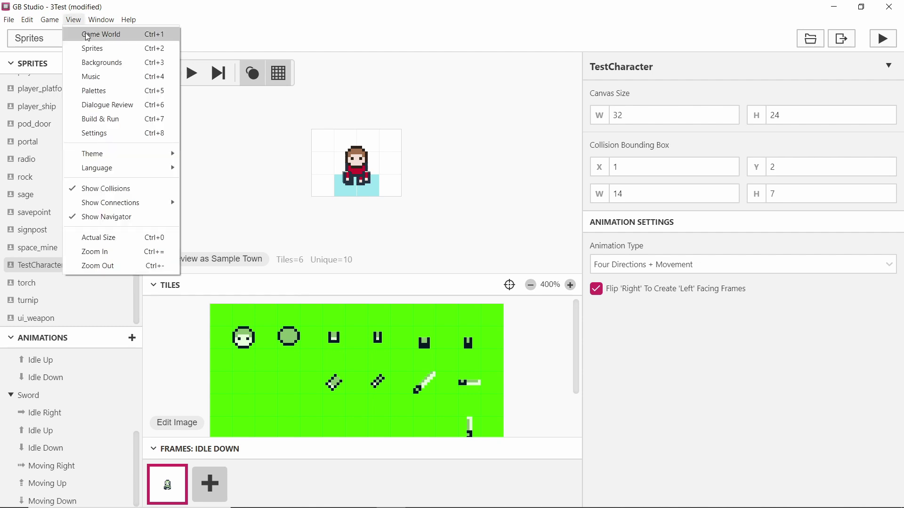
pyautogui.click(87, 34)
pyautogui.keyDown('ctrl'); pyautogui.scroll(5, 342, 310); pyautogui.keyUp('ctrl')
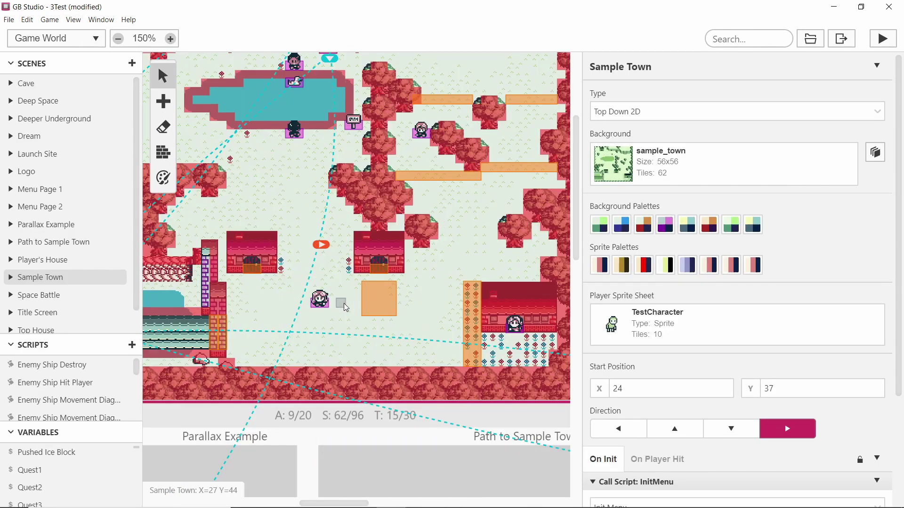
pyautogui.click(361, 293)
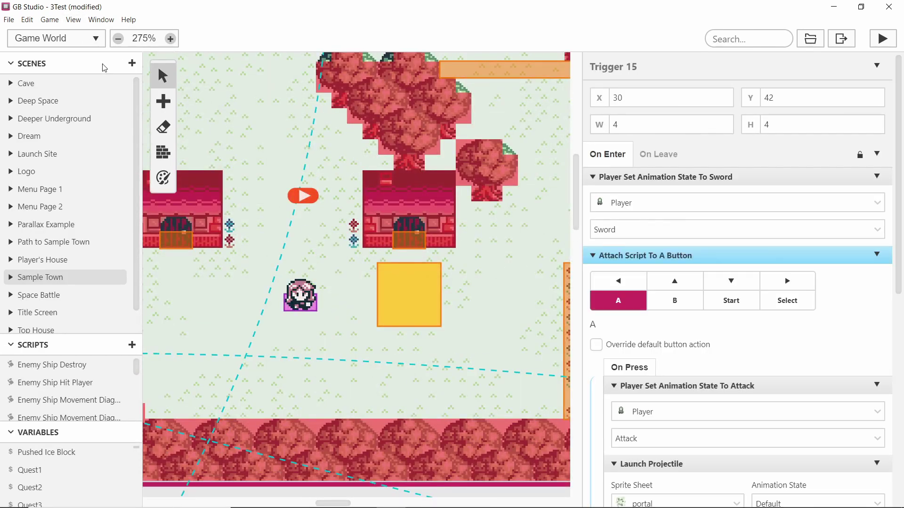
# - Draw a 5 by 3 trigger at X 22, Y 47 in Sample Town and delete it
pyautogui.moveTo(164, 105)
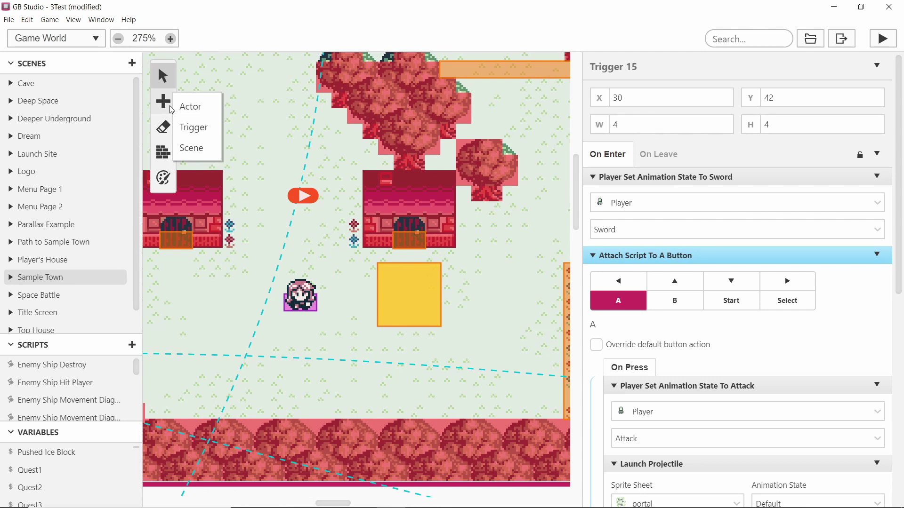
pyautogui.click(195, 127)
pyautogui.moveTo(259, 346); pyautogui.dragTo(324, 375)
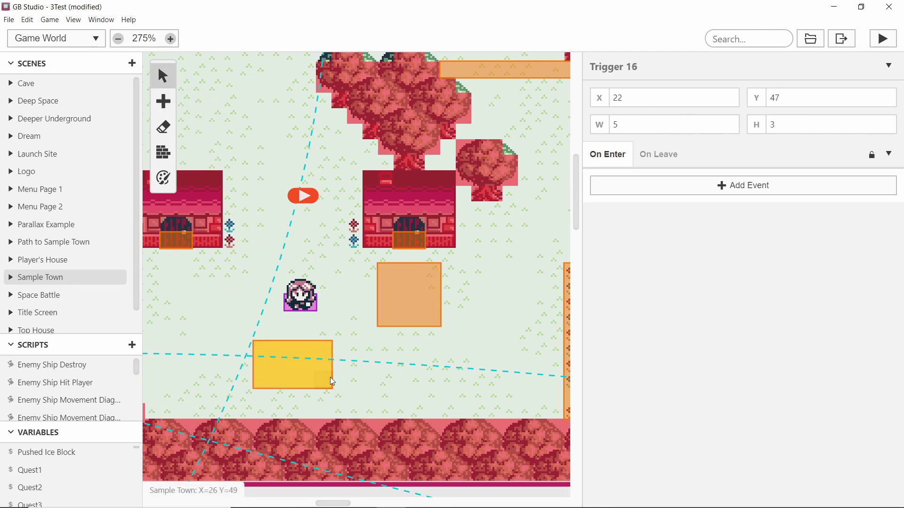
pyautogui.press('Delete')
# - Delete the character beside the square trigger and move Sample Town's player start position to X 24, Y 44
pyautogui.click(404, 309)
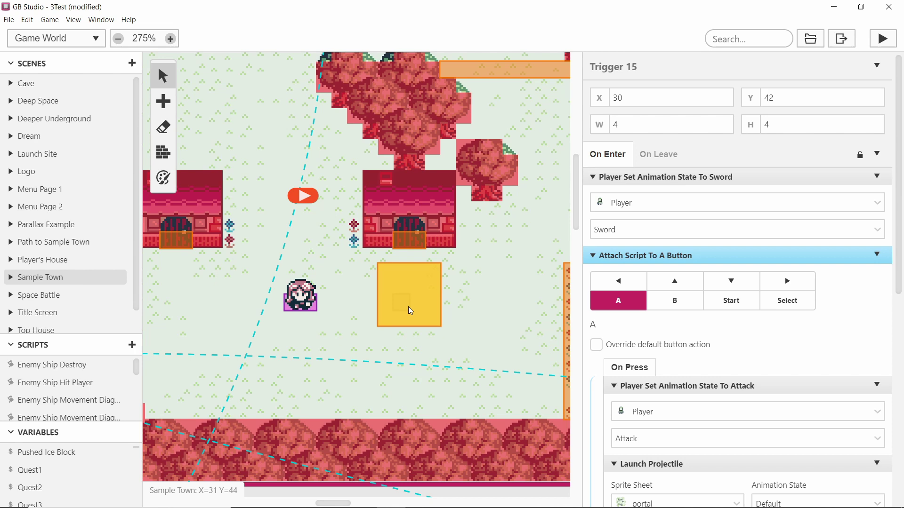
pyautogui.click(358, 303)
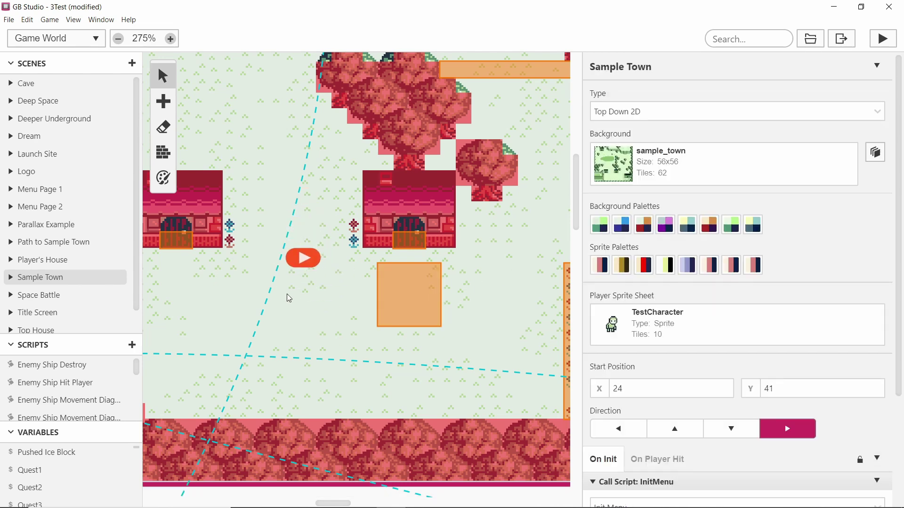
pyautogui.click(414, 297)
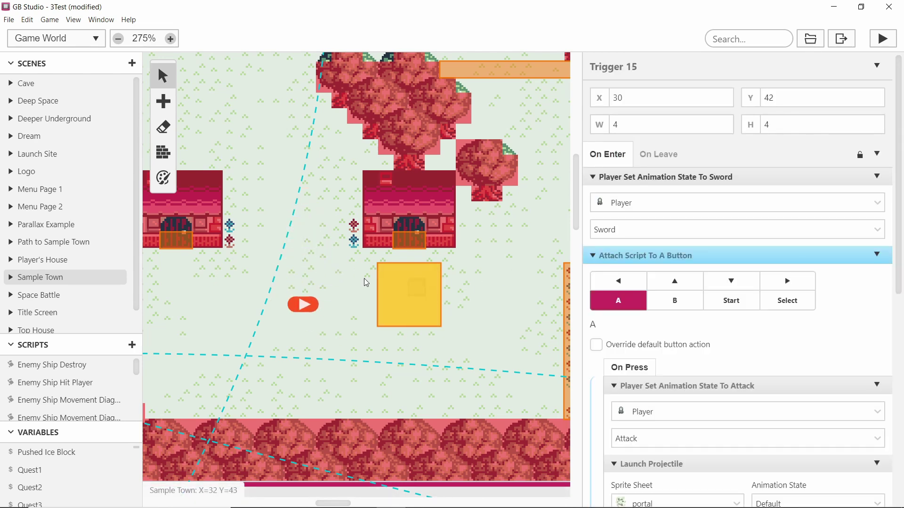
pyautogui.moveTo(292, 304)
pyautogui.mouseDown()
pyautogui.moveTo(307, 289)
pyautogui.moveTo(277, 289)
pyautogui.moveTo(292, 305)
pyautogui.moveTo(426, 305)
pyautogui.moveTo(291, 305)
pyautogui.mouseUp()
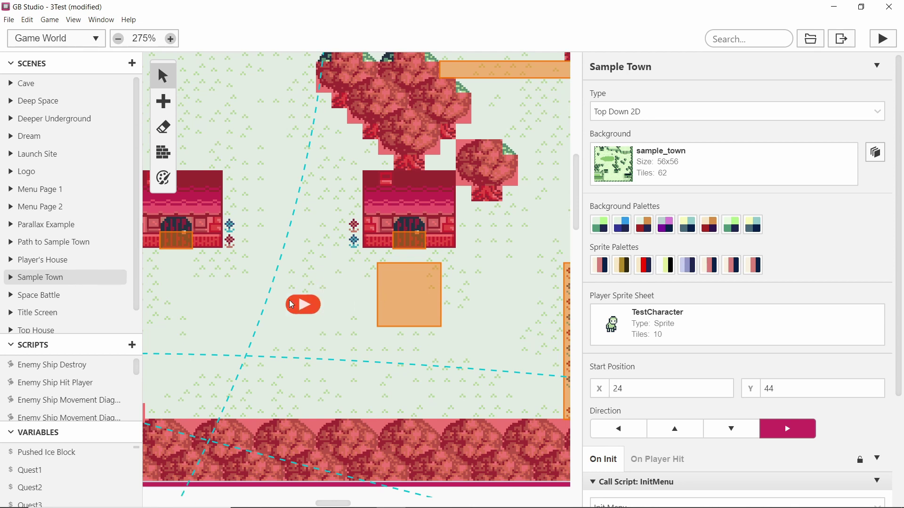
# - Compare the On Enter and On Leave scripts of the square trigger below the house
pyautogui.click(402, 298)
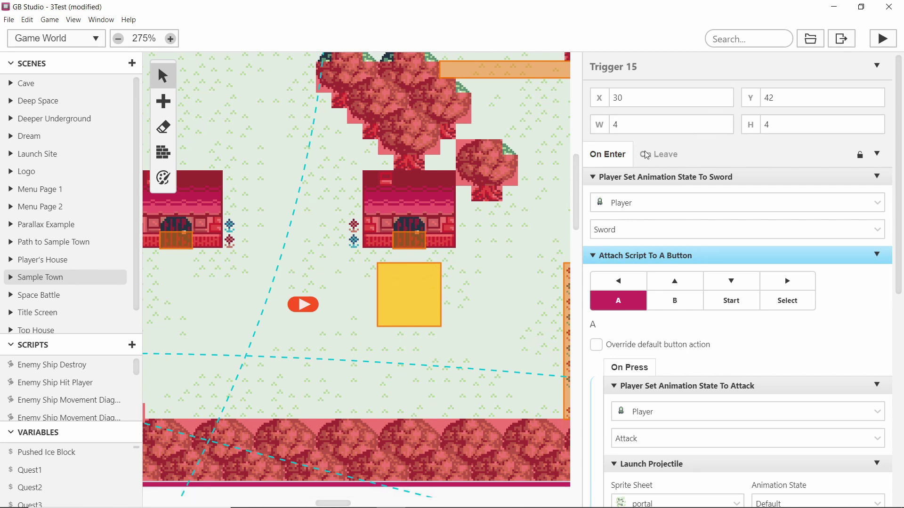
pyautogui.click(671, 155)
pyautogui.click(605, 155)
pyautogui.click(646, 155)
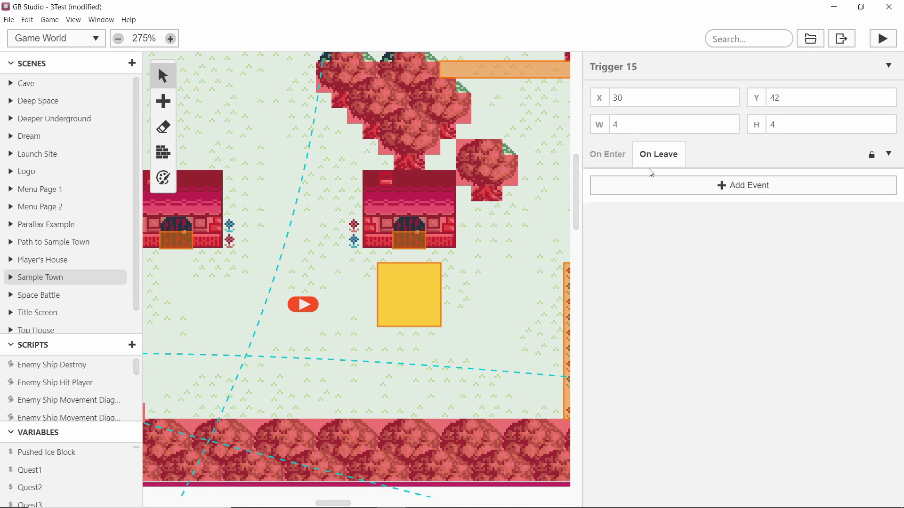
pyautogui.click(609, 159)
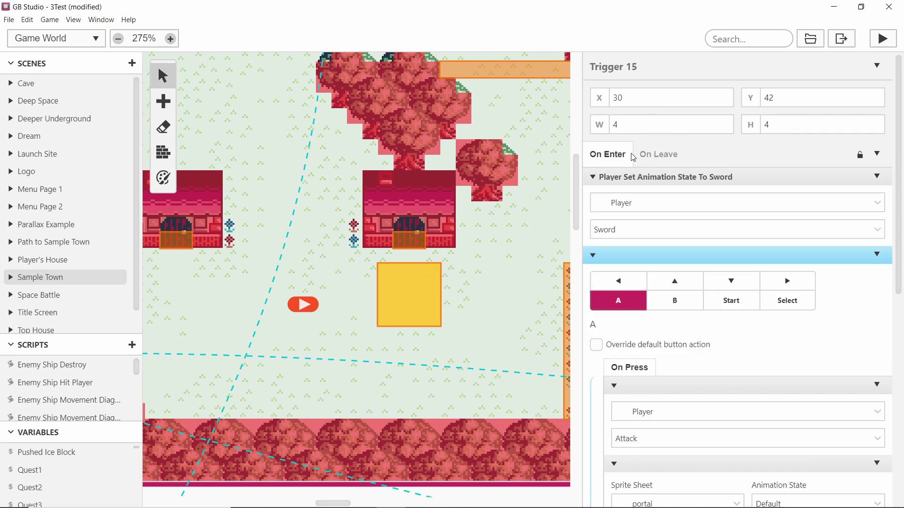
pyautogui.click(641, 155)
pyautogui.click(619, 162)
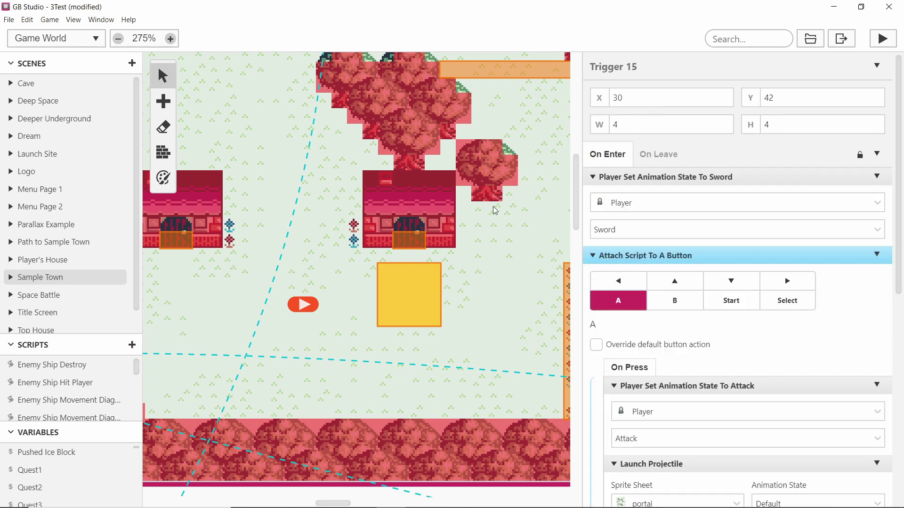
# - Examine the events in the square trigger's On Enter script and check its On Leave script
pyautogui.scroll(-10, 901, 165)
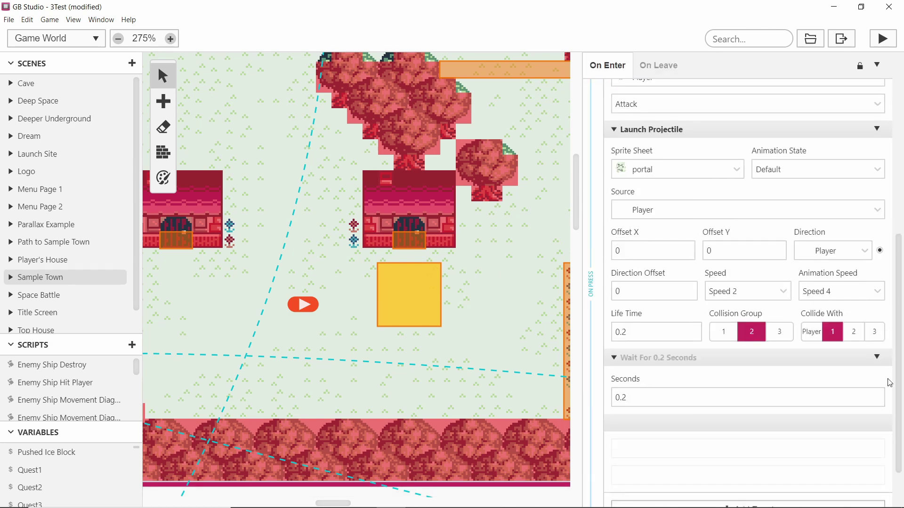
pyautogui.scroll(12, 753, 235)
pyautogui.click(667, 155)
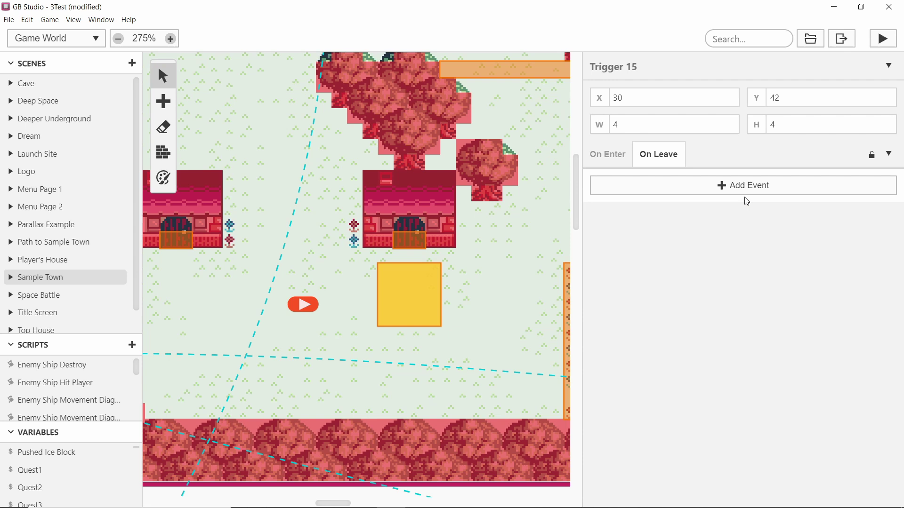
pyautogui.click(615, 157)
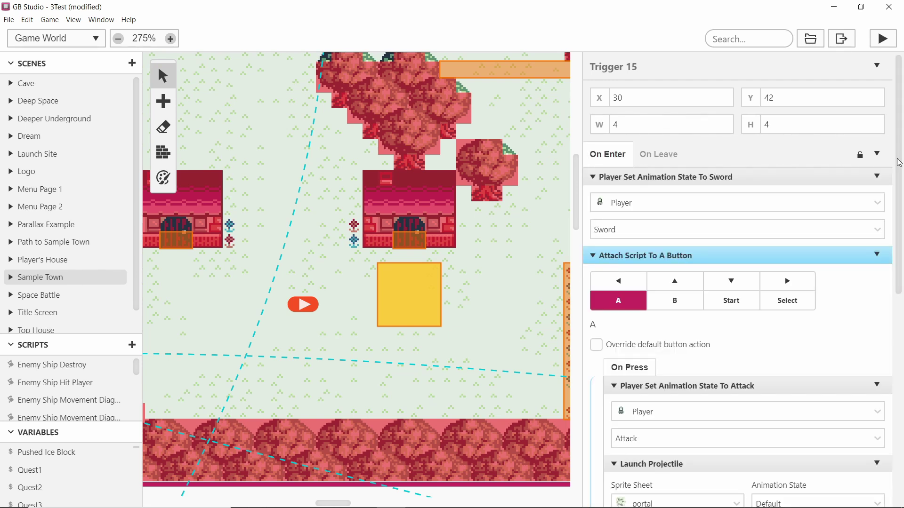
pyautogui.scroll(-1, 898, 162)
pyautogui.scroll(1, 824, 188)
# - Choose Player as the actor and Sword as the state in the first animation state event of On Enter
pyautogui.click(681, 207)
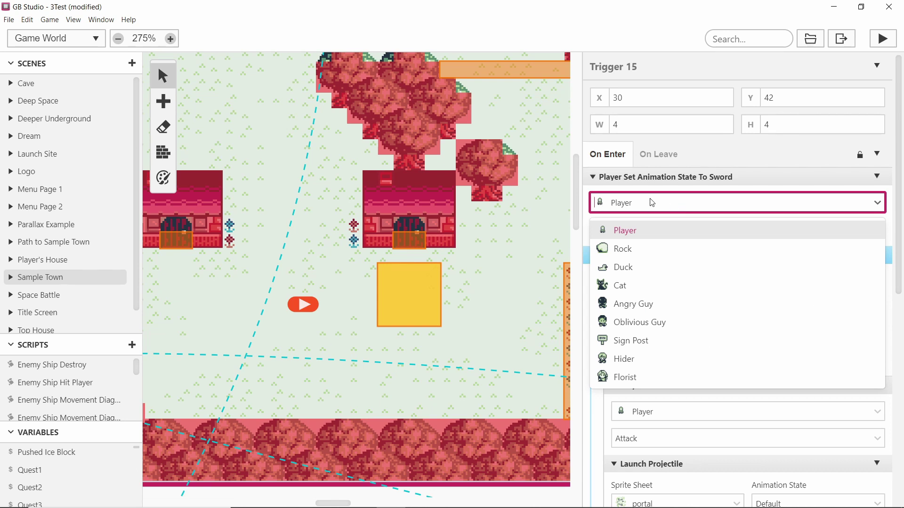
pyautogui.click(642, 232)
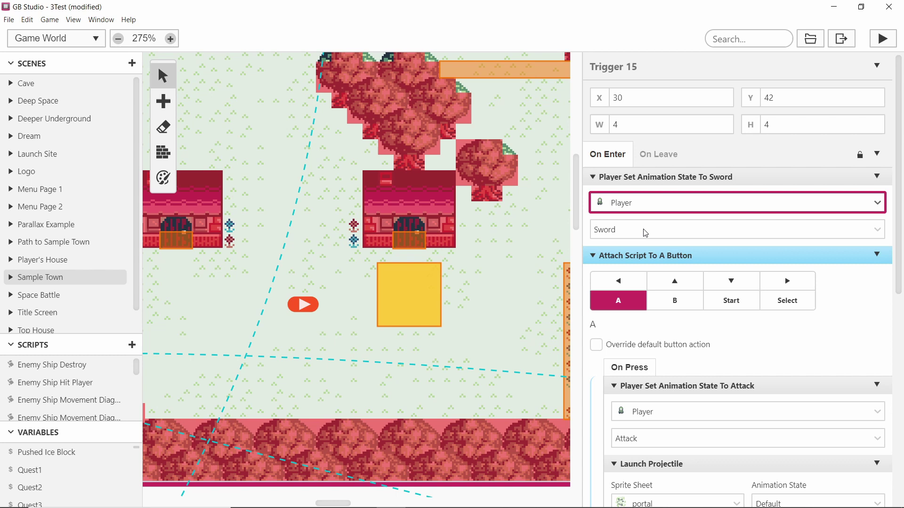
pyautogui.click(645, 233)
pyautogui.click(631, 330)
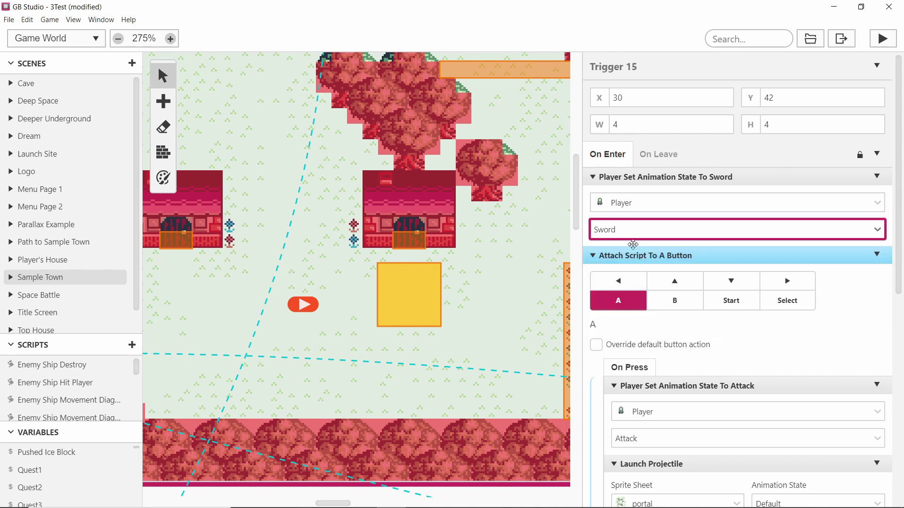
pyautogui.click(633, 237)
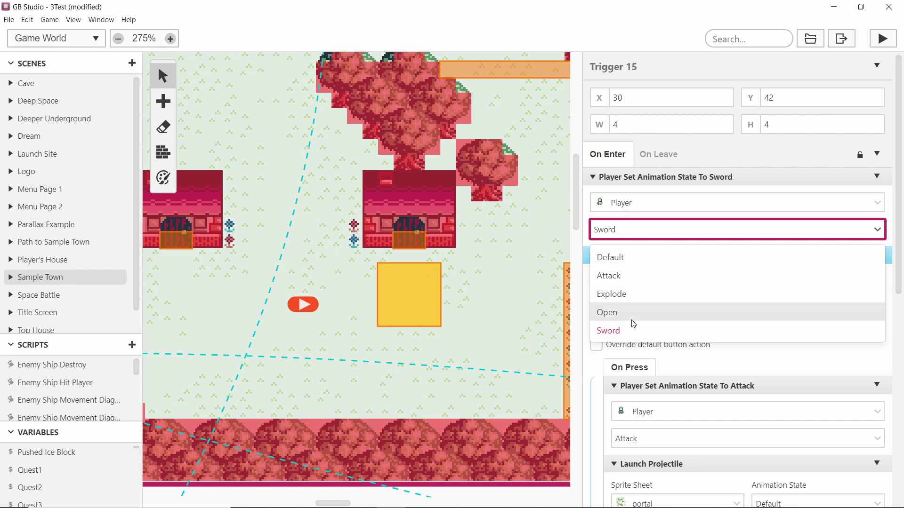
pyautogui.click(649, 333)
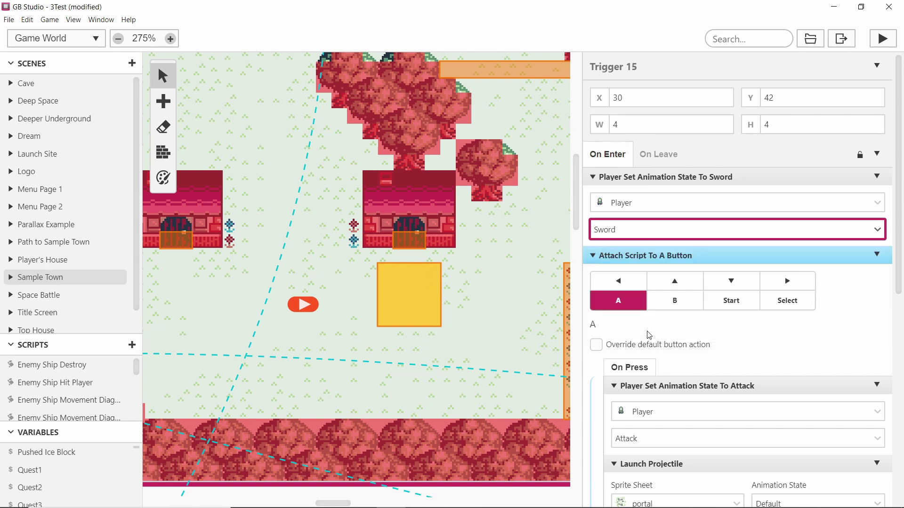
# - Set the Launch Projectile event's life time to 0.1 in the script attached to the A button
pyautogui.scroll(-1, 643, 175)
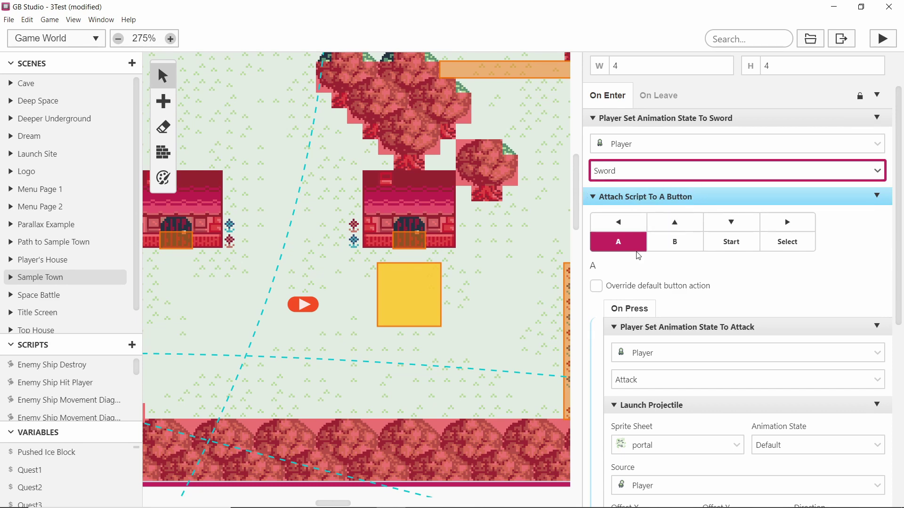
pyautogui.click(627, 244)
pyautogui.scroll(-3, 626, 244)
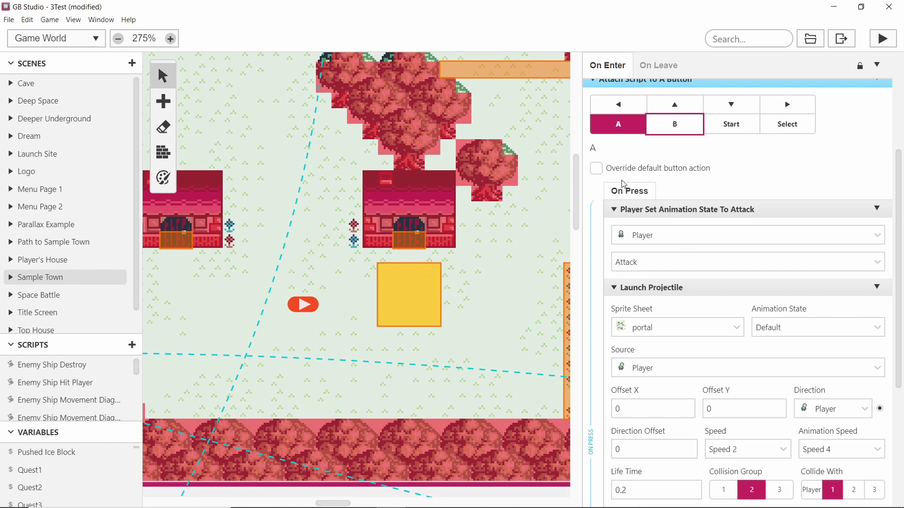
pyautogui.scroll(-3, 664, 250)
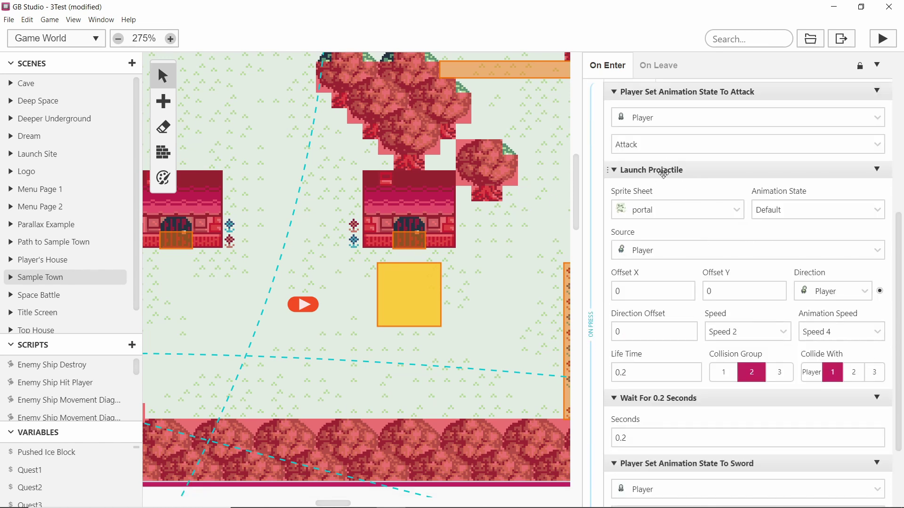
pyautogui.click(645, 370)
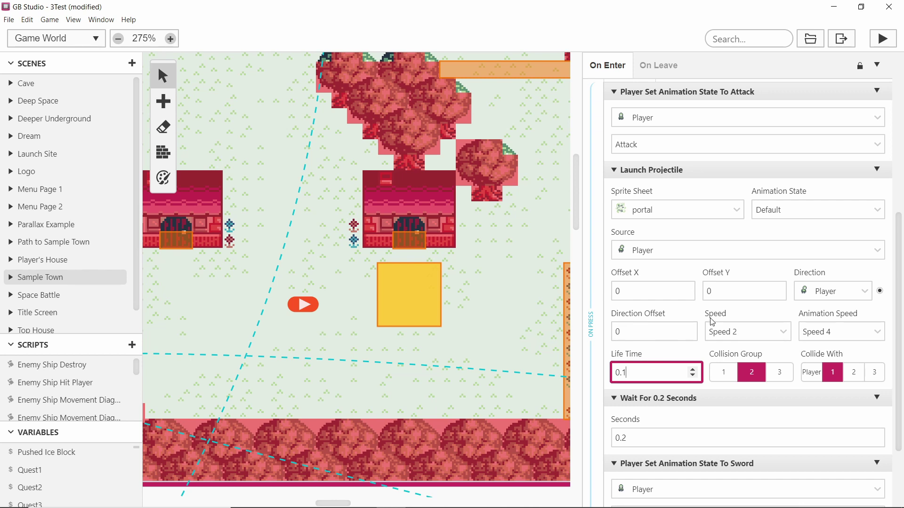
# - Try Speed 1 for the launched projectile and set it back to Speed 2
pyautogui.click(850, 298)
pyautogui.click(847, 295)
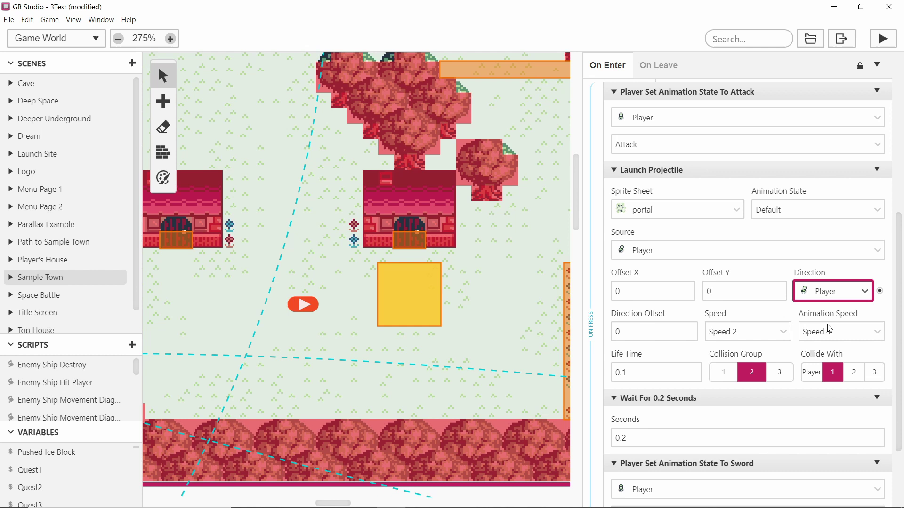
pyautogui.click(775, 336)
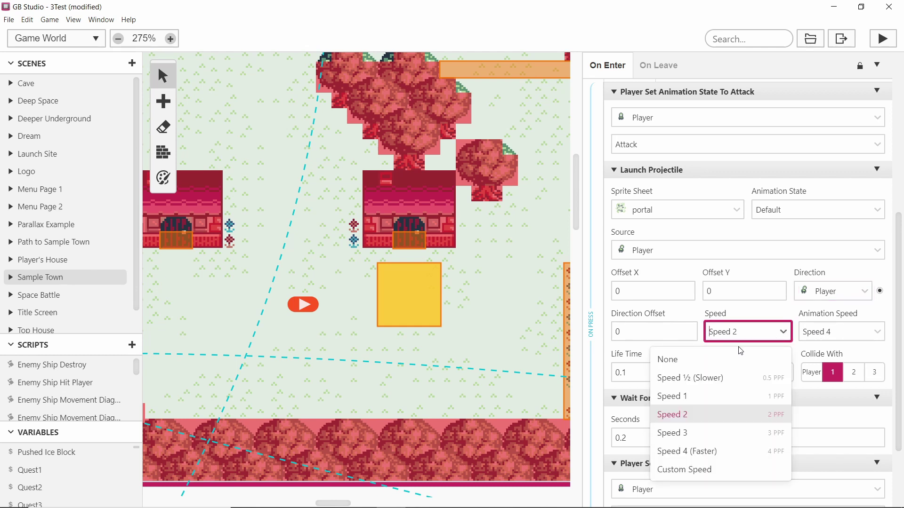
pyautogui.click(735, 400)
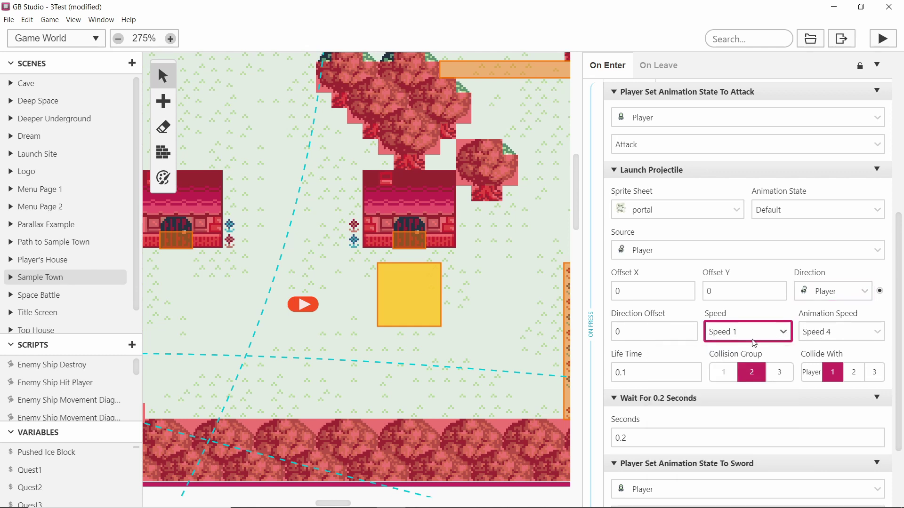
pyautogui.click(752, 337)
pyautogui.click(728, 415)
# - Set the wait event after the projectile launch to 0.1 seconds
pyautogui.scroll(-2, 846, 357)
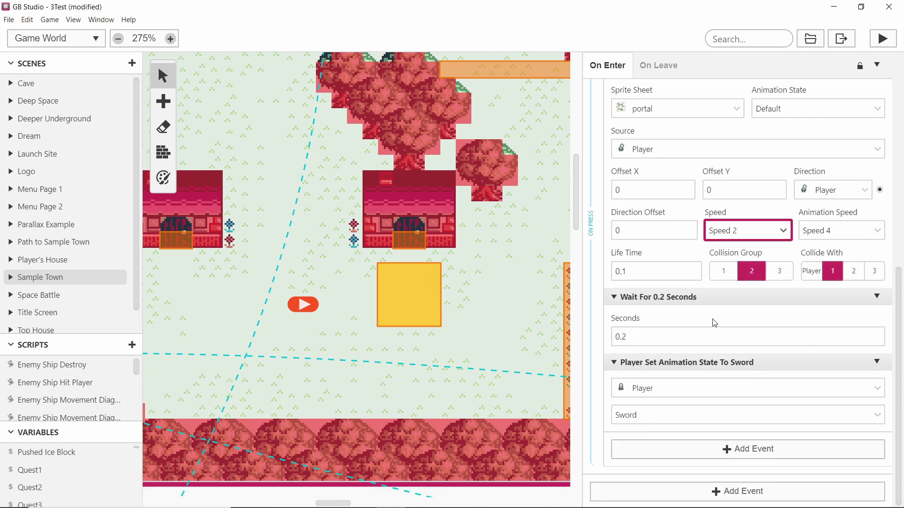
pyautogui.click(680, 336)
pyautogui.press('BackSpace')
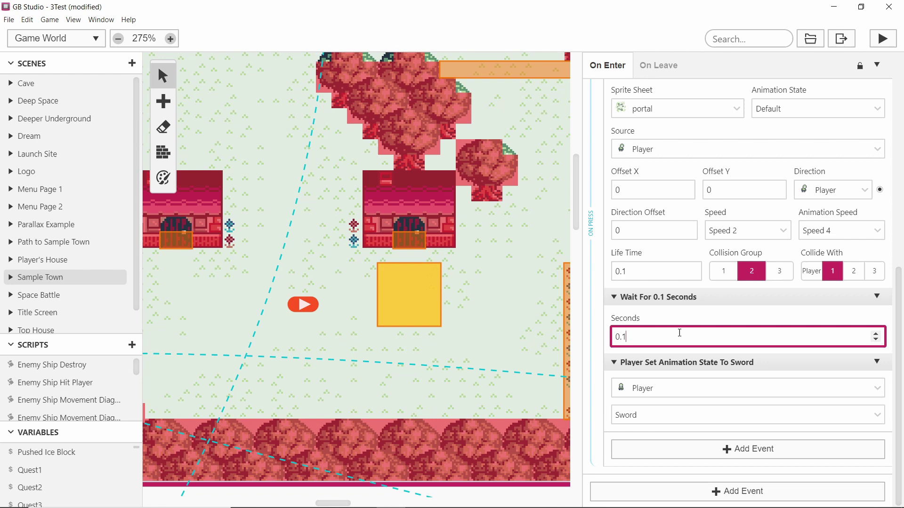
pyautogui.write('1')
# - Review the A button script's order of Attack state, projectile launch, wait and Sword state
pyautogui.scroll(4, 689, 330)
pyautogui.scroll(-1, 653, 153)
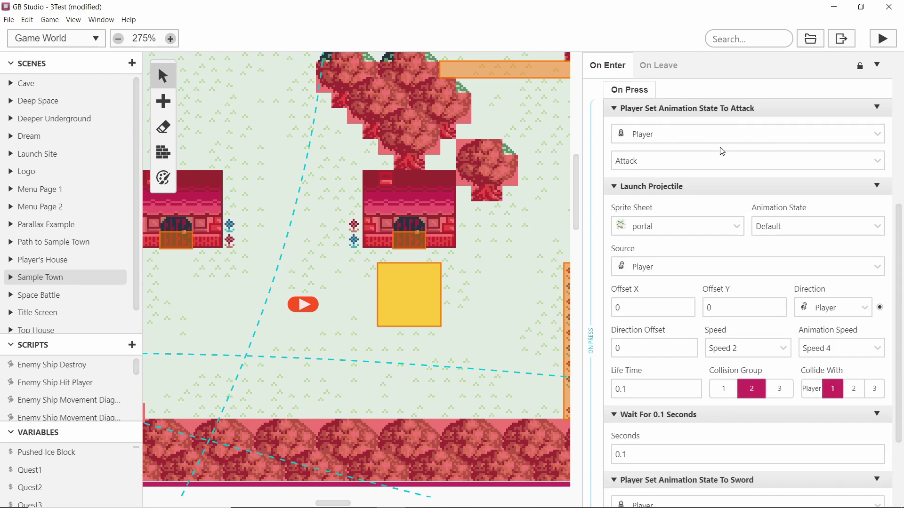
pyautogui.scroll(-3, 689, 136)
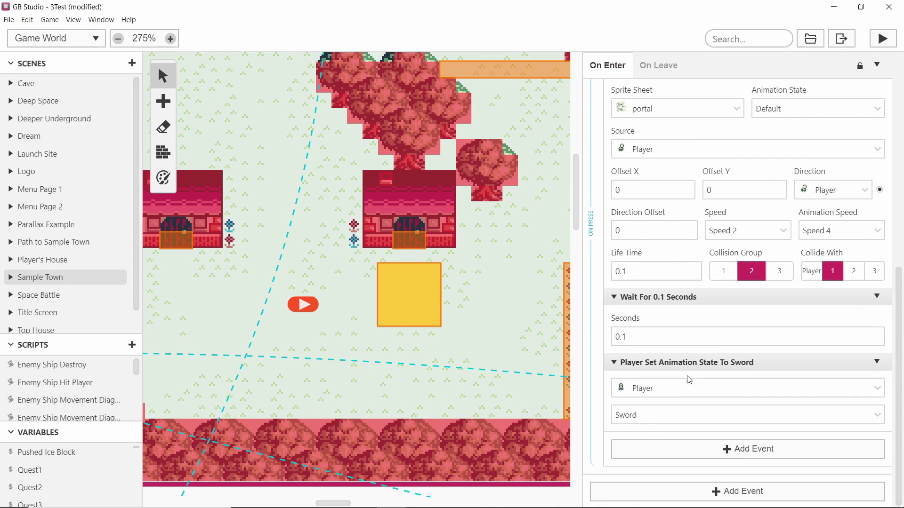
pyautogui.scroll(10, 688, 380)
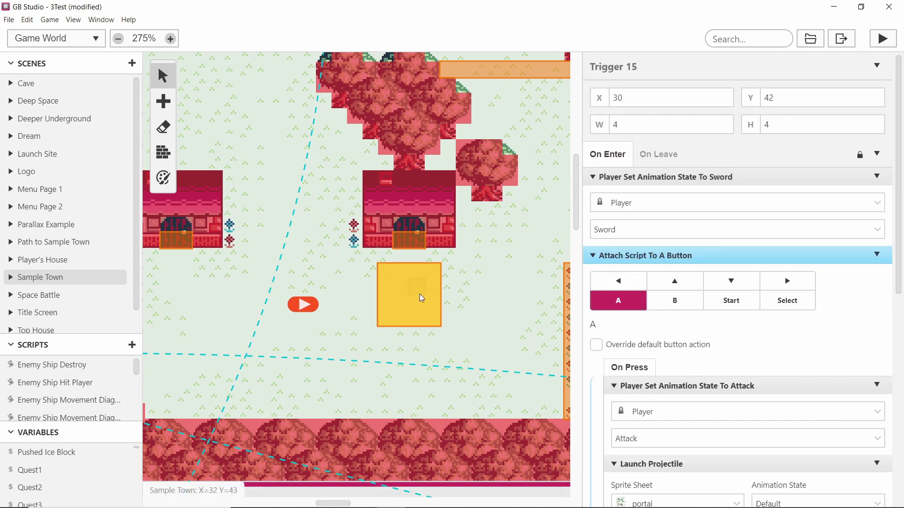
pyautogui.scroll(-3, 719, 193)
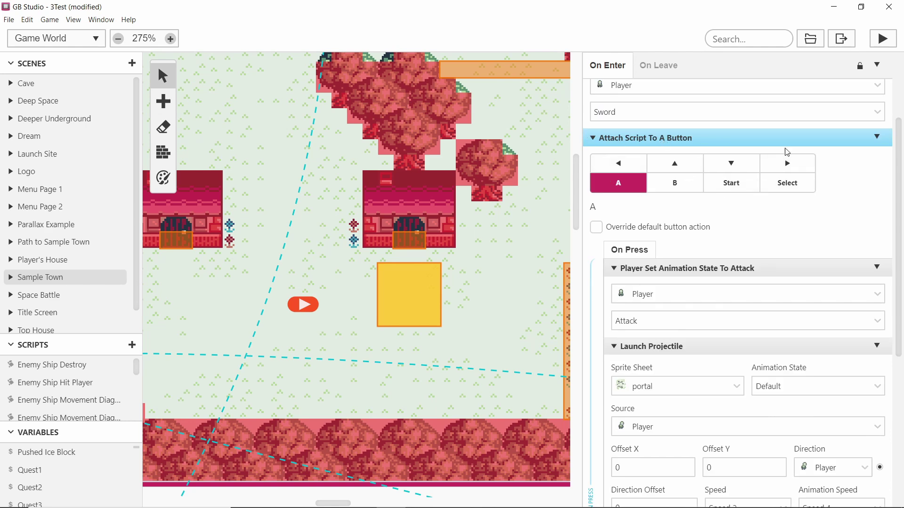
# - Collapse and re-expand the Attach Script To A Button event and read through its On Press events
pyautogui.click(702, 137)
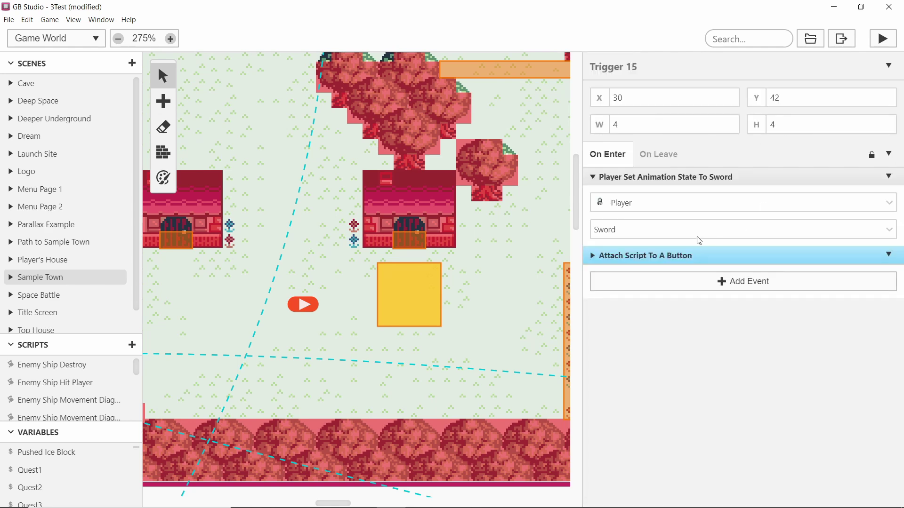
pyautogui.click(687, 254)
pyautogui.click(688, 257)
pyautogui.click(678, 248)
pyautogui.scroll(-3, 659, 280)
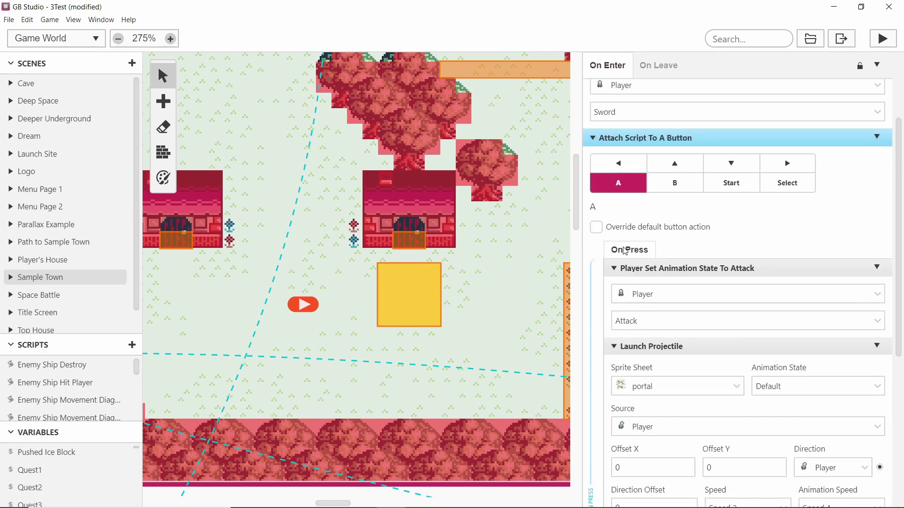
pyautogui.scroll(-6, 632, 195)
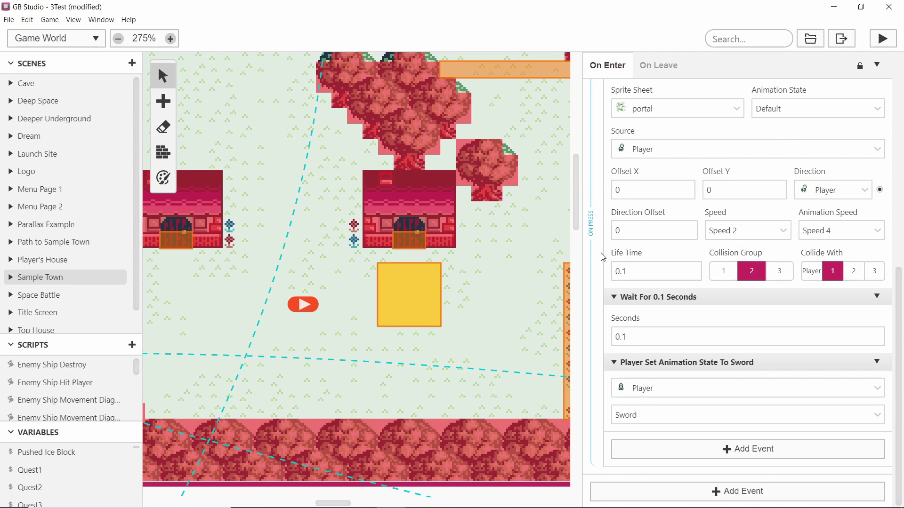
pyautogui.scroll(6, 621, 198)
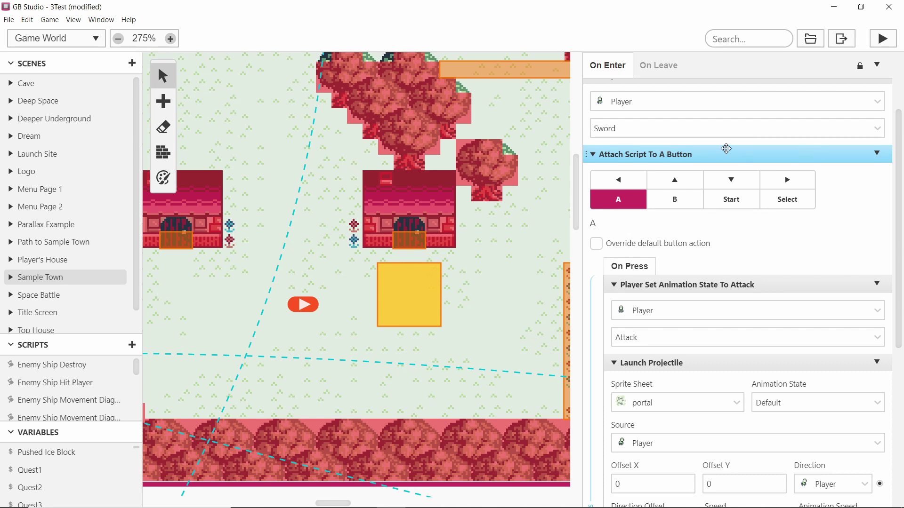
pyautogui.scroll(2, 726, 151)
# - Fold the button script to view the trigger's top-level events, and unfold it to recheck the projectile and wait settings
pyautogui.click(706, 212)
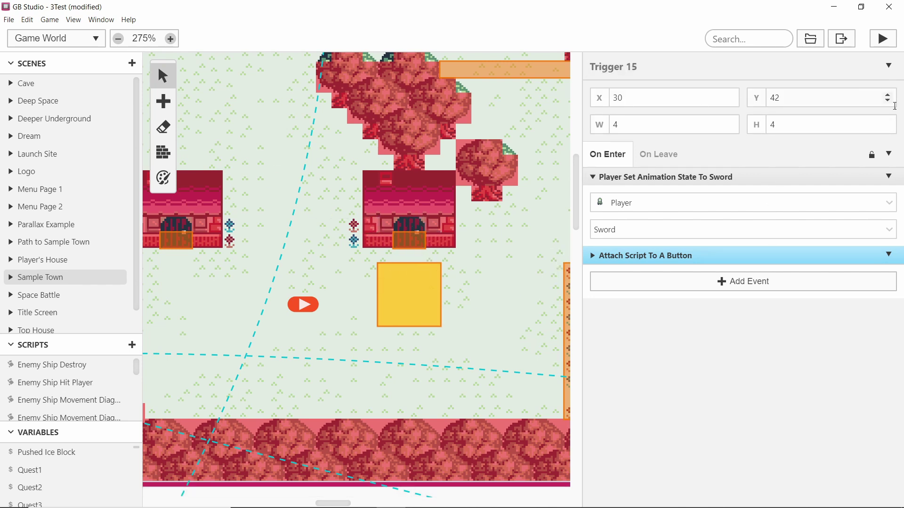
pyautogui.click(744, 255)
pyautogui.scroll(-1, 749, 262)
pyautogui.scroll(-6, 749, 262)
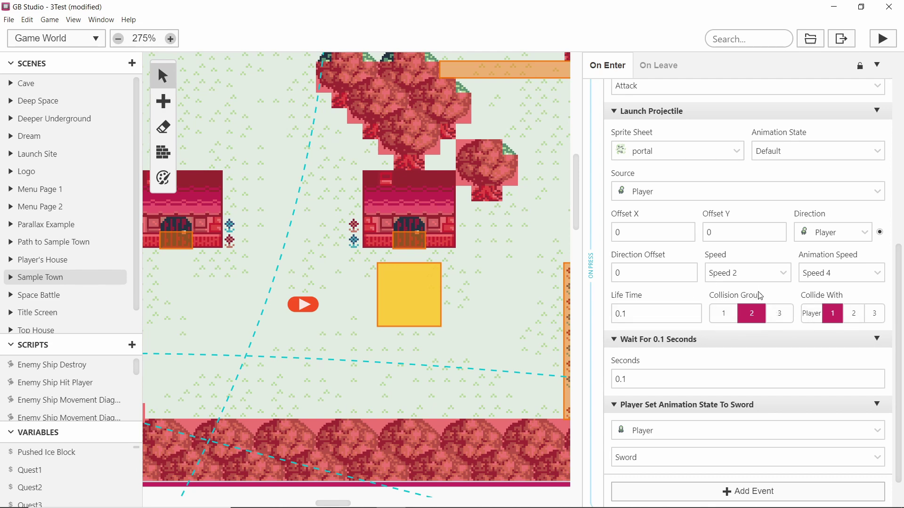
pyautogui.scroll(7, 758, 297)
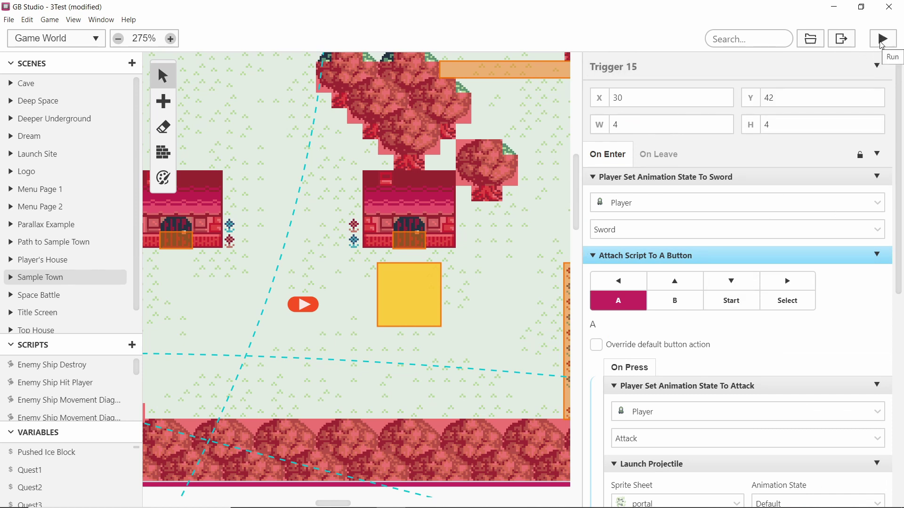
# - Save the project and check the Top Down 2D default player sprite in the Settings view
pyautogui.hotkey('ctrl', 's')
pyautogui.hotkey('ctrl', '9')
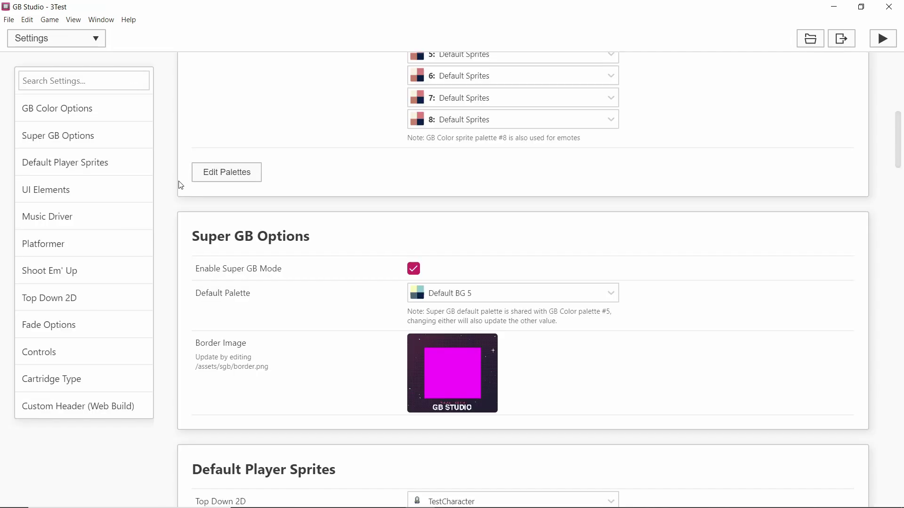
pyautogui.scroll(-6, 181, 184)
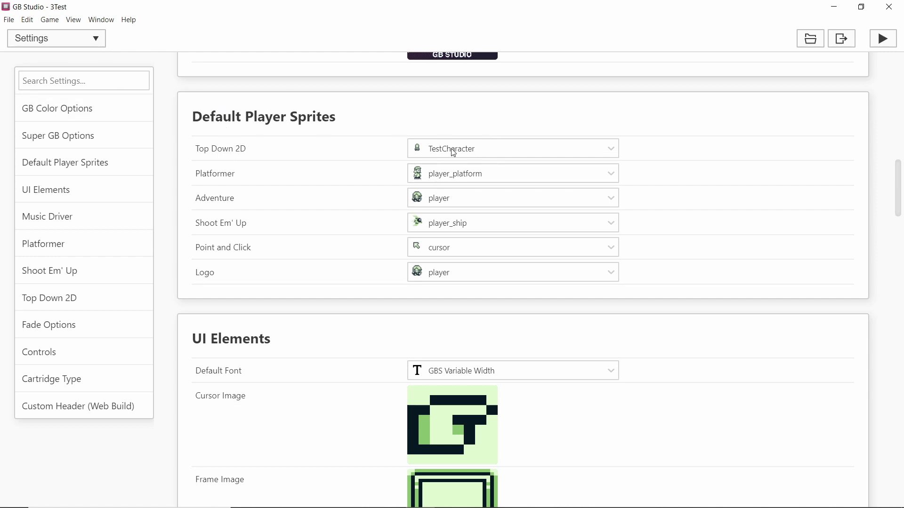
pyautogui.click(466, 150)
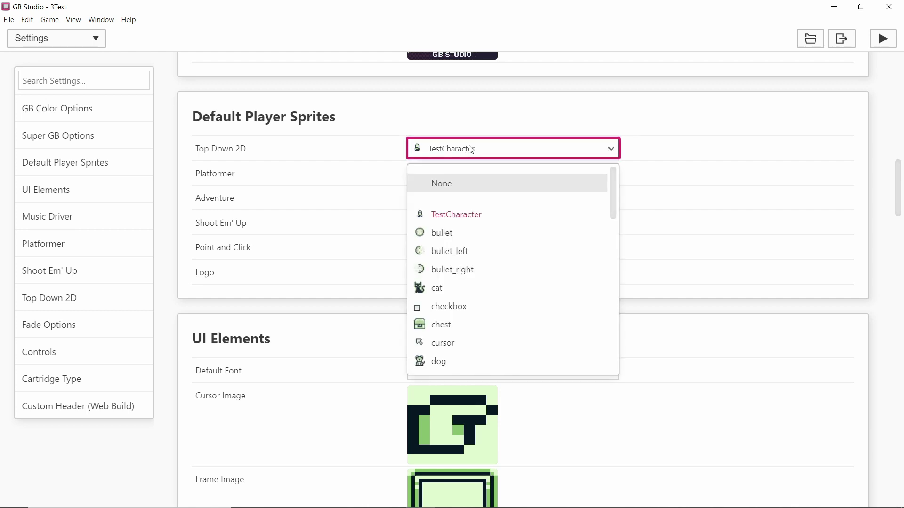
pyautogui.press('Escape')
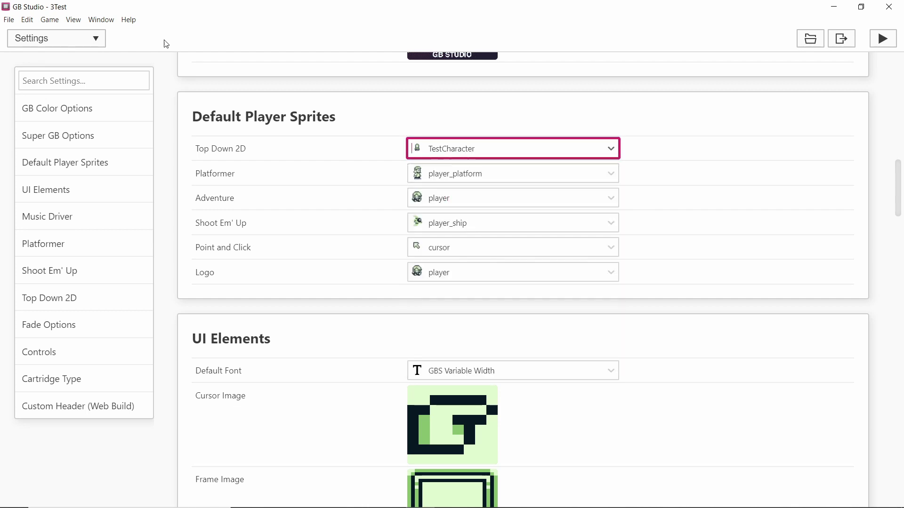
# - Select the Sample Town scene in the Game World view and set its type to Top Down 2D
pyautogui.click(79, 19)
pyautogui.click(84, 33)
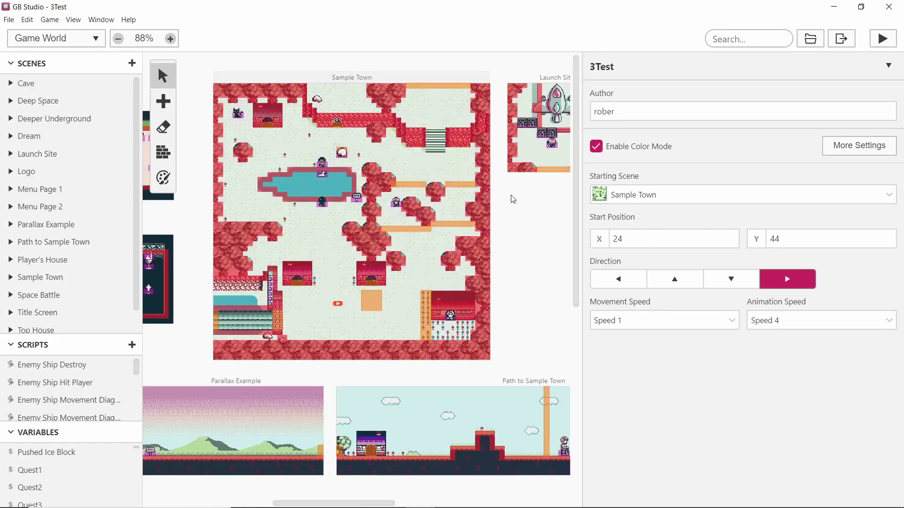
pyautogui.click(426, 242)
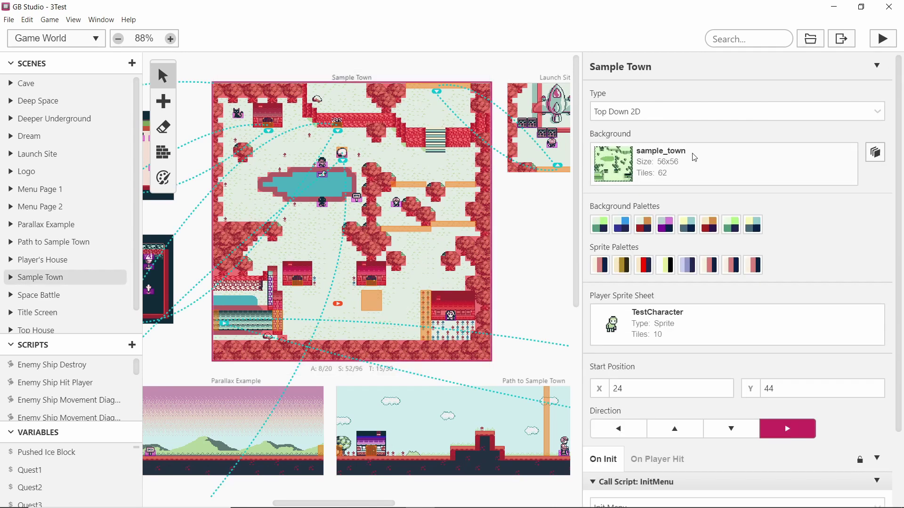
pyautogui.scroll(-2, 687, 268)
pyautogui.scroll(2, 688, 268)
pyautogui.click(628, 107)
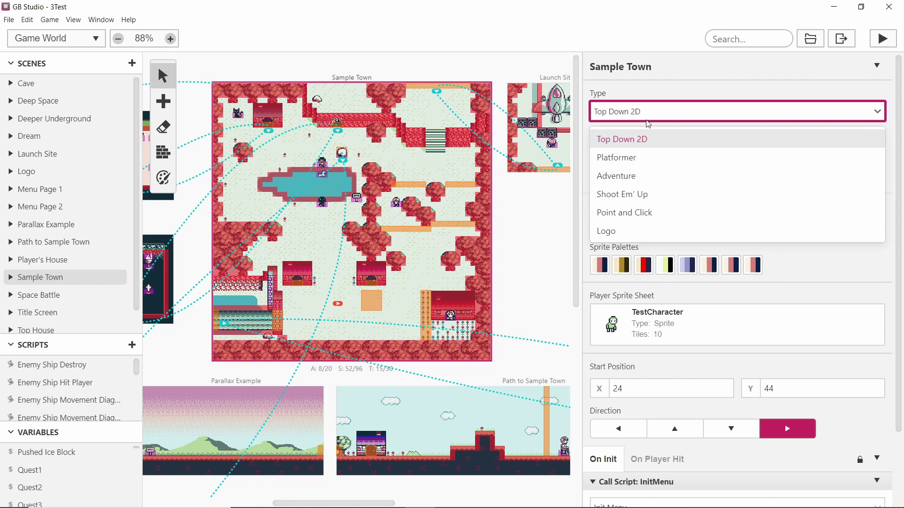
pyautogui.click(646, 140)
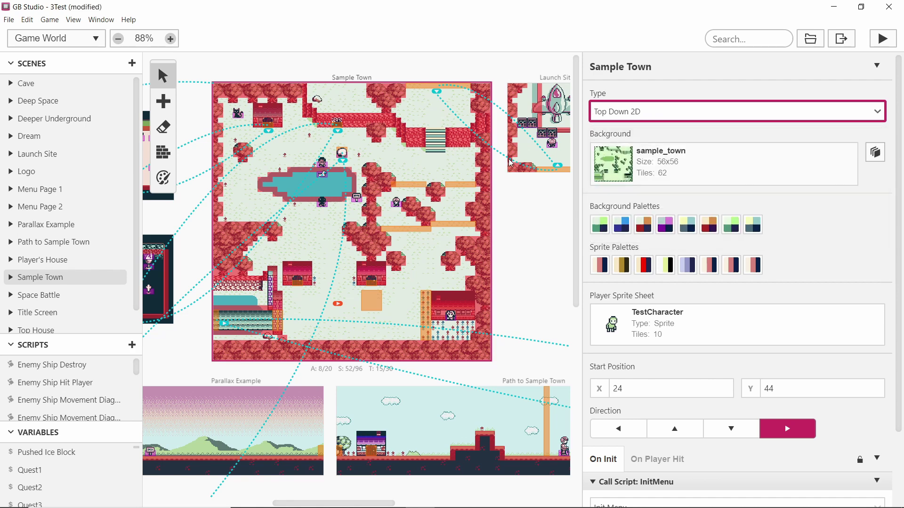
# - Add a Set Player Sprite Sheet event to Sample Town's On Init script
pyautogui.keyDown('ctrl'); pyautogui.scroll(3, 356, 303); pyautogui.keyUp('ctrl')
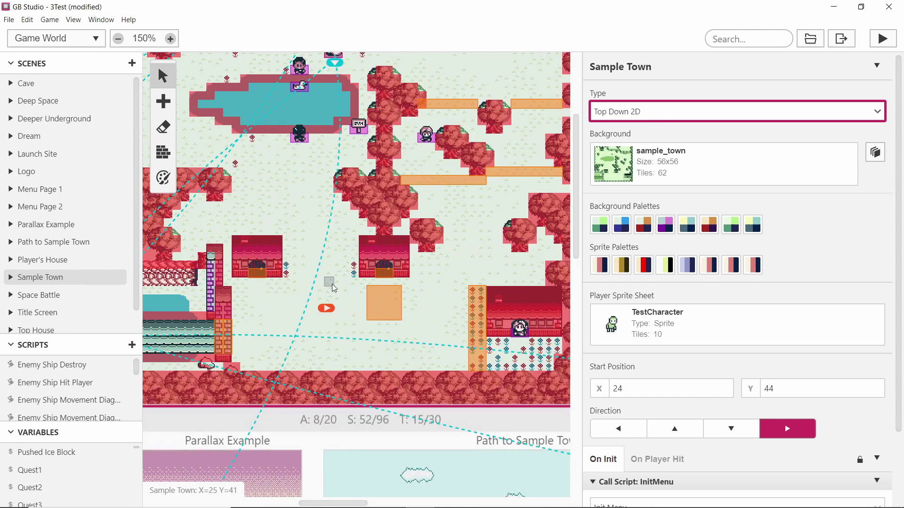
pyautogui.scroll(-1, 894, 193)
pyautogui.scroll(-2, 689, 225)
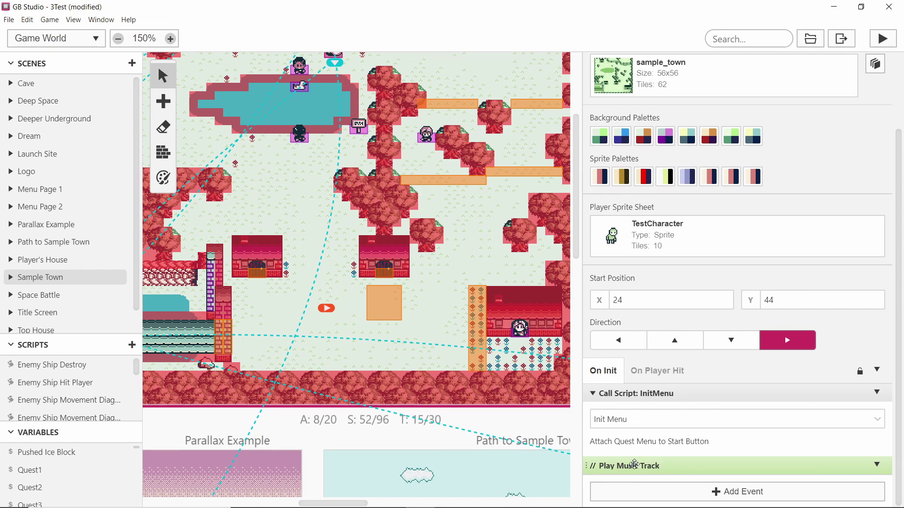
pyautogui.click(667, 491)
pyautogui.click(673, 492)
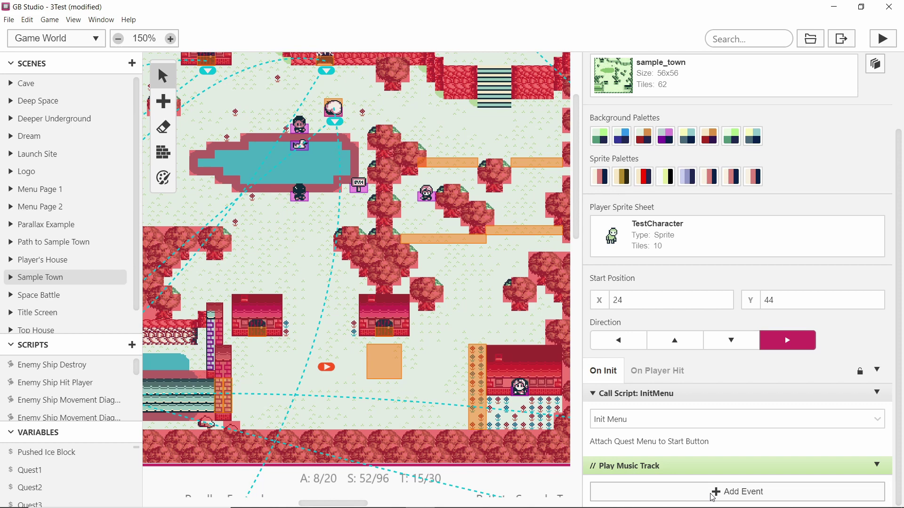
pyautogui.click(674, 497)
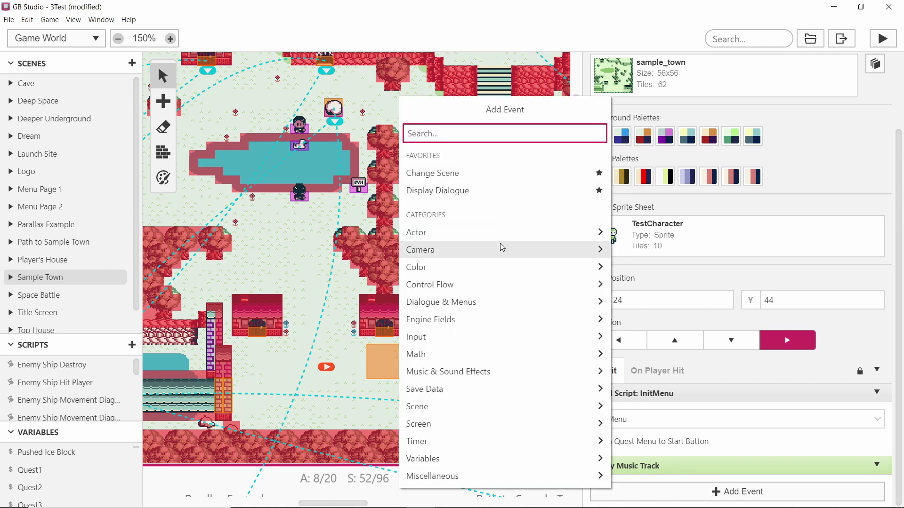
pyautogui.click(524, 237)
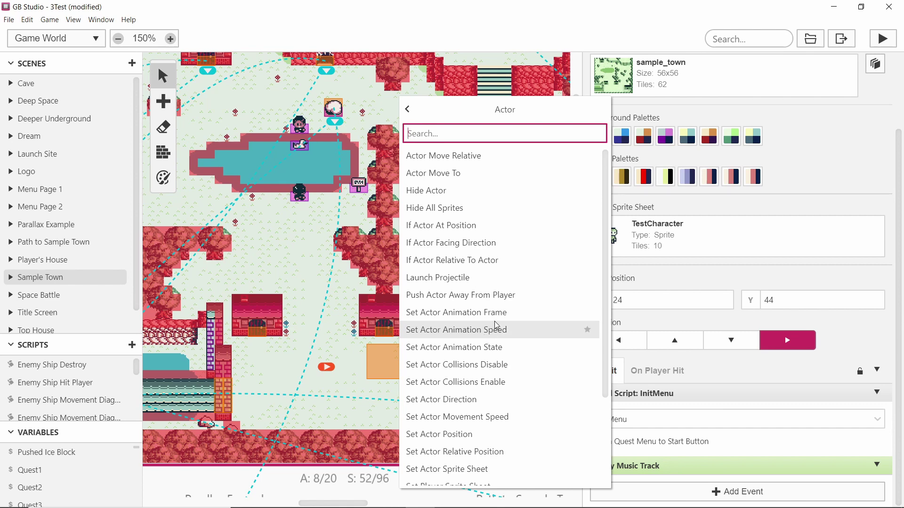
pyautogui.scroll(-3, 494, 322)
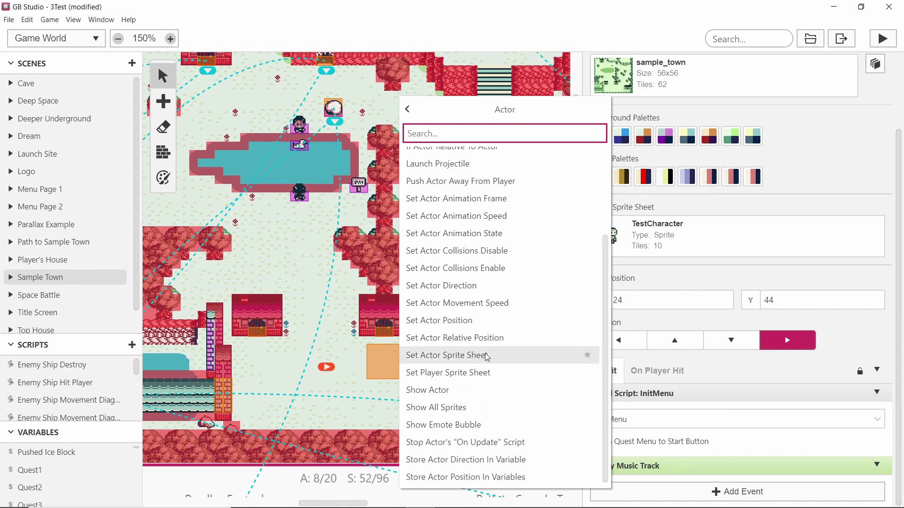
pyautogui.click(452, 373)
pyautogui.scroll(-2, 754, 362)
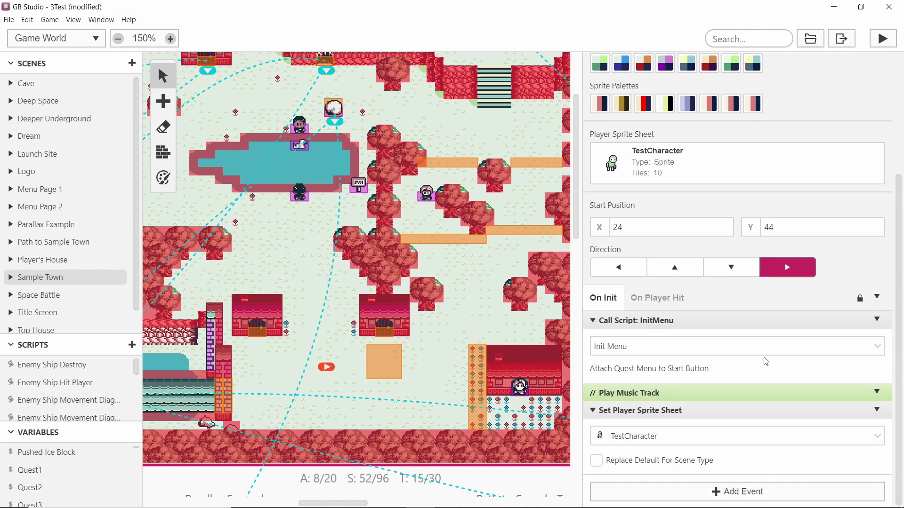
# - Browse the sprites offered by the Set Player Sprite Sheet event, and delete that event from the On Init script
pyautogui.click(638, 438)
pyautogui.scroll(-1, 667, 260)
pyautogui.scroll(-6, 669, 266)
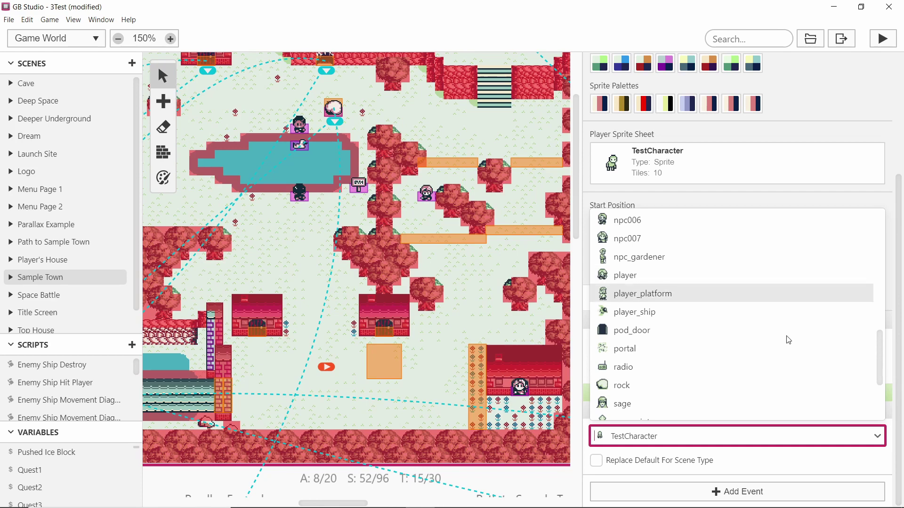
pyautogui.click(805, 478)
pyautogui.click(877, 411)
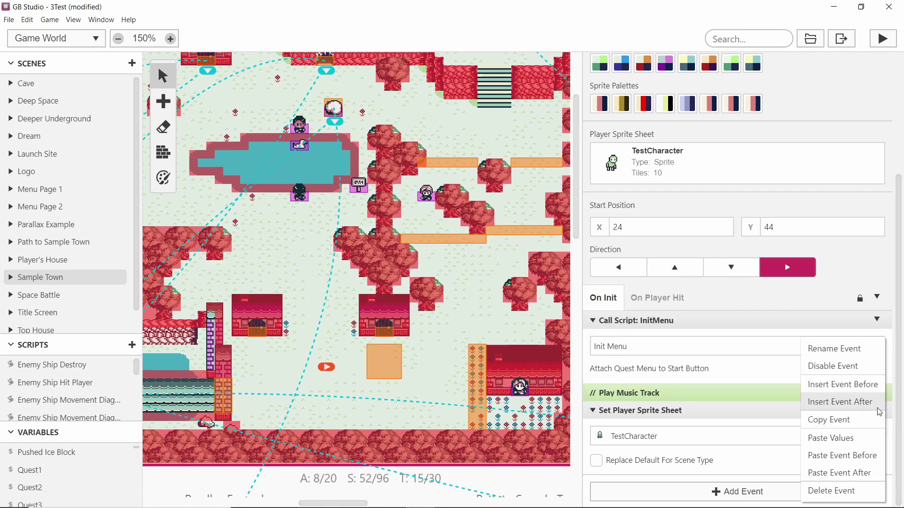
pyautogui.click(831, 491)
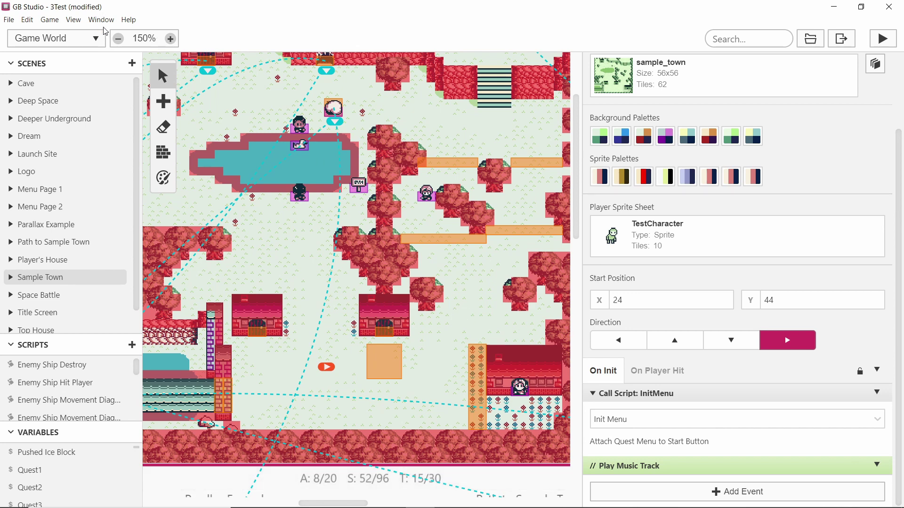
# - Recheck the Default Player Sprites section in the Settings view
pyautogui.click(75, 19)
pyautogui.click(301, 138)
pyautogui.hotkey('ctrl', '9')
pyautogui.scroll(-10, 467, 287)
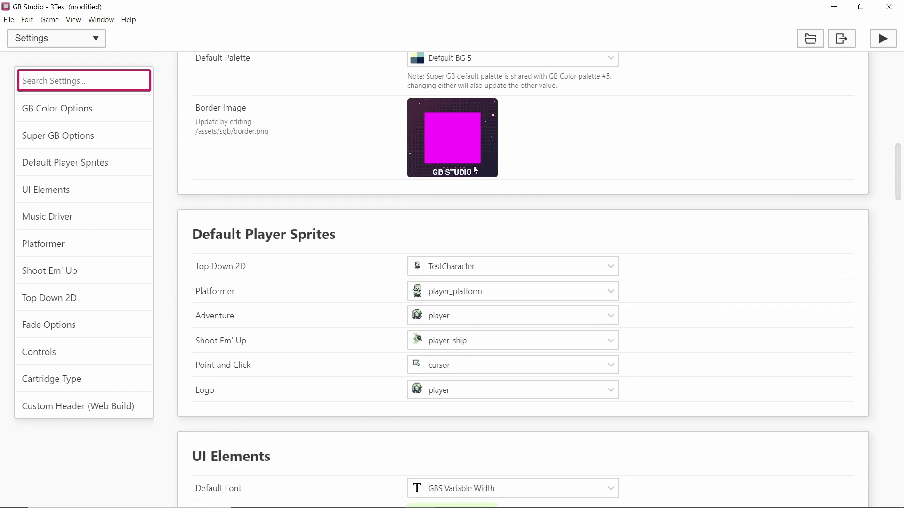
# - Return to the Game World, start a game build and open the Build & Run view
pyautogui.hotkey('ctrl', '1')
pyautogui.click(73, 19)
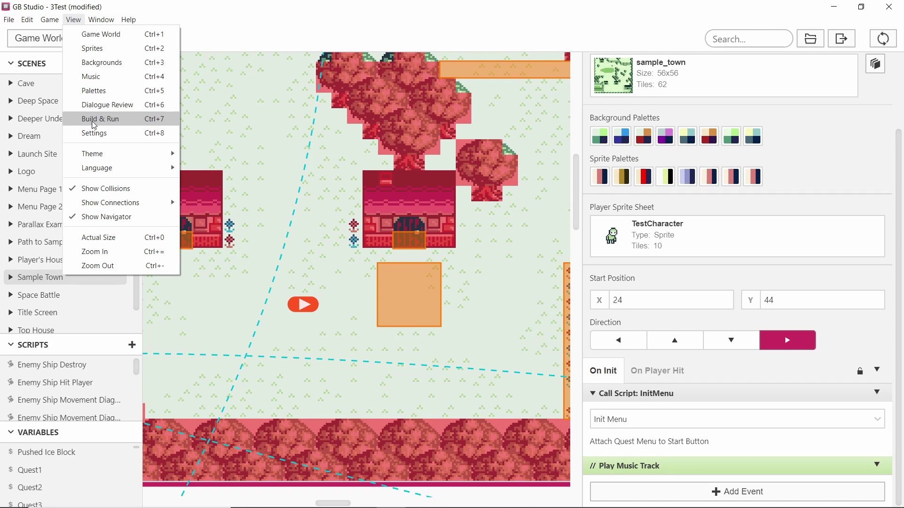
pyautogui.click(94, 122)
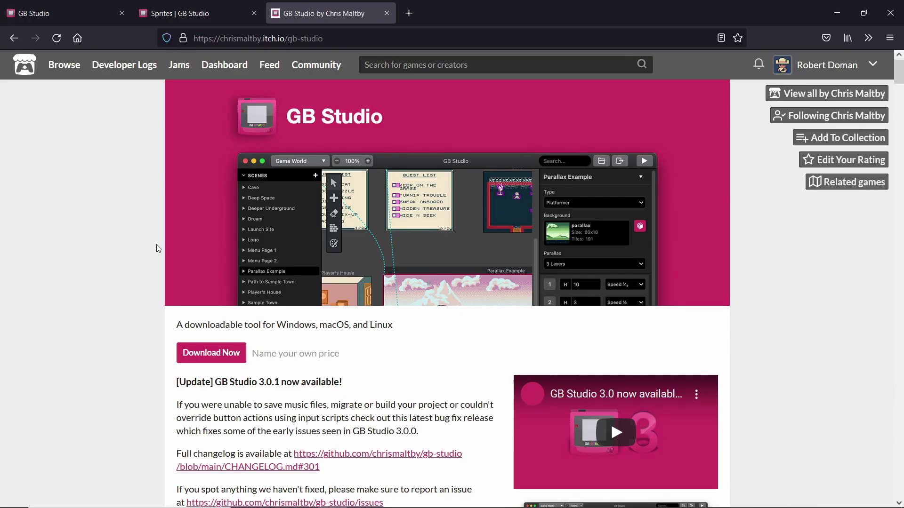
# - Switch to the browser and read the download and update information on GB Studio's itch.io page
pyautogui.scroll(-3, 157, 248)
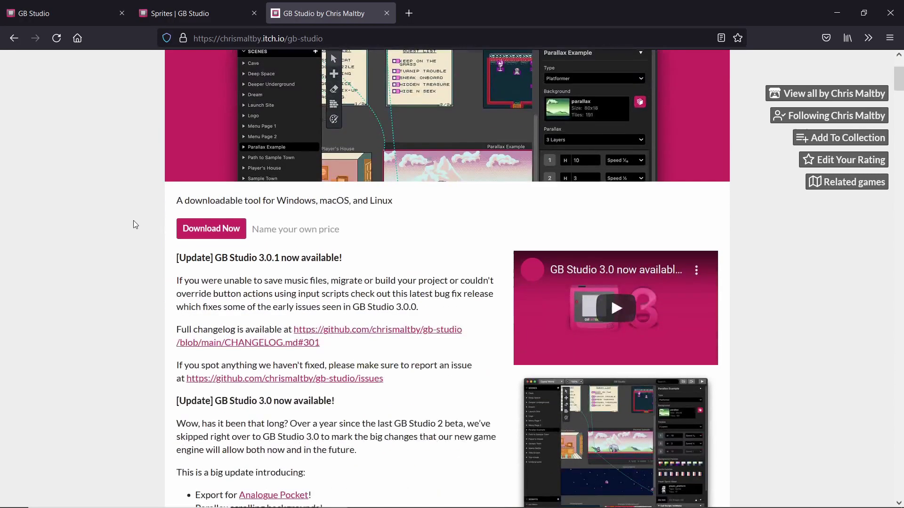
pyautogui.scroll(3, 135, 222)
pyautogui.scroll(-10, 159, 273)
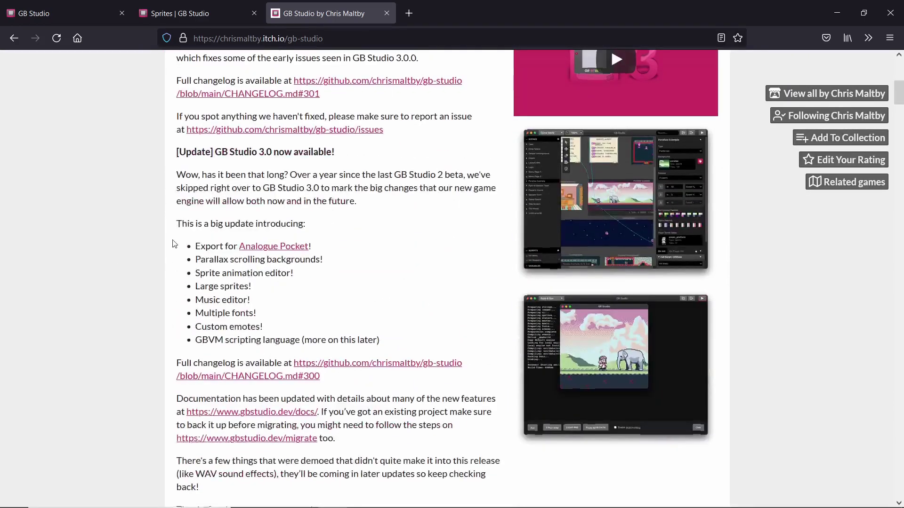
pyautogui.scroll(3, 201, 144)
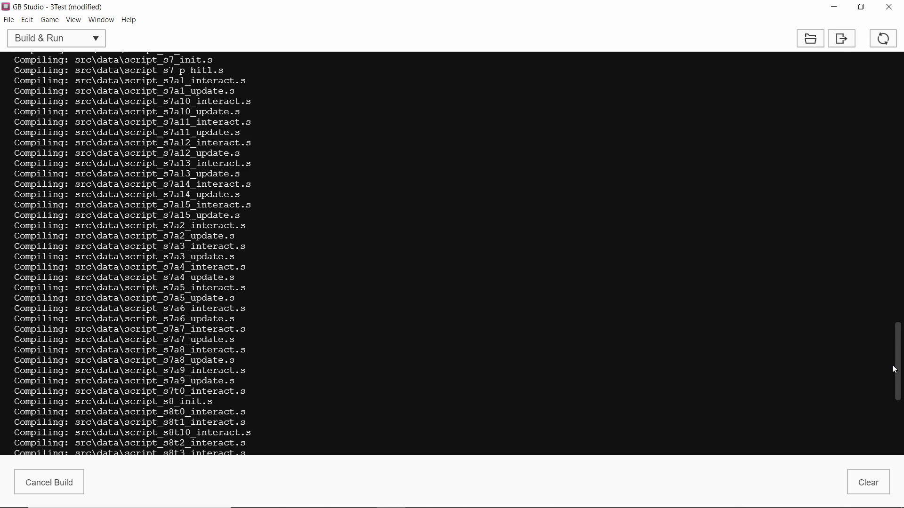
# - Switch back to GB Studio, review the start of the build log and reopen the Game World view
pyautogui.moveTo(894, 369); pyautogui.dragTo(889, 55)
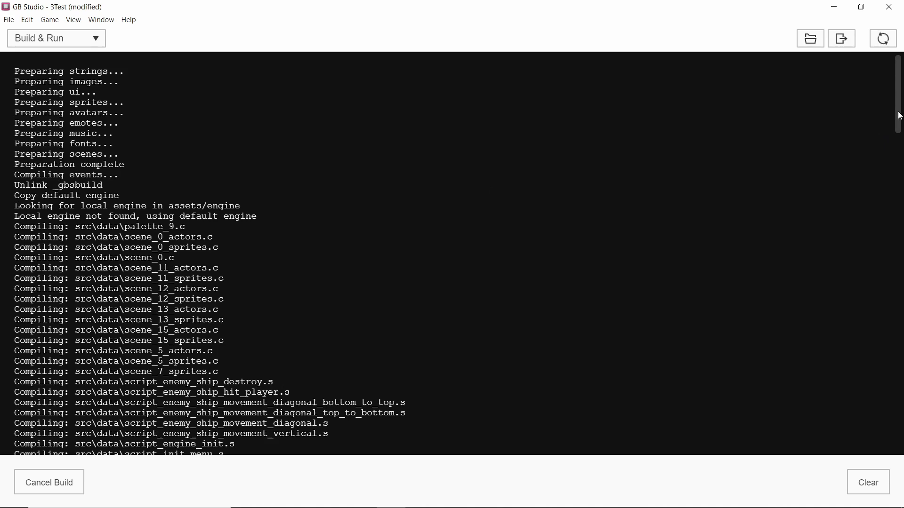
pyautogui.moveTo(900, 116); pyautogui.dragTo(50, 4)
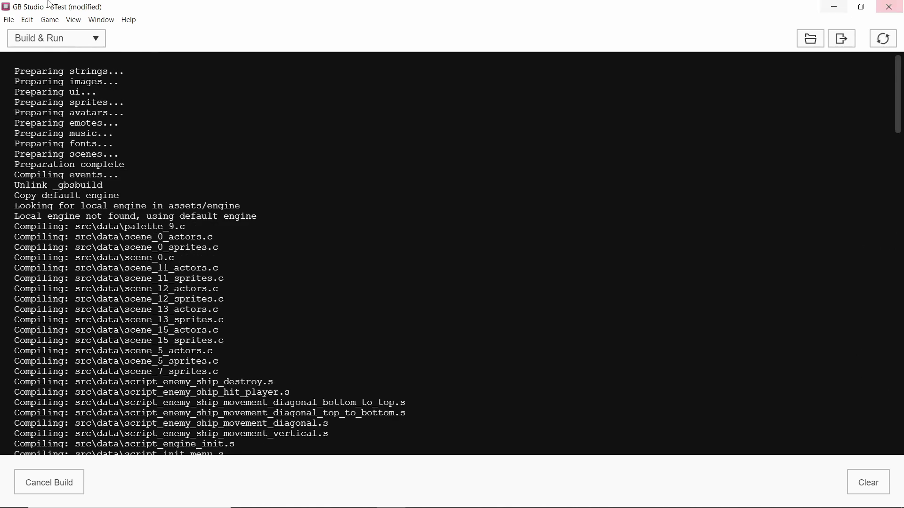
pyautogui.click(74, 20)
pyautogui.click(101, 34)
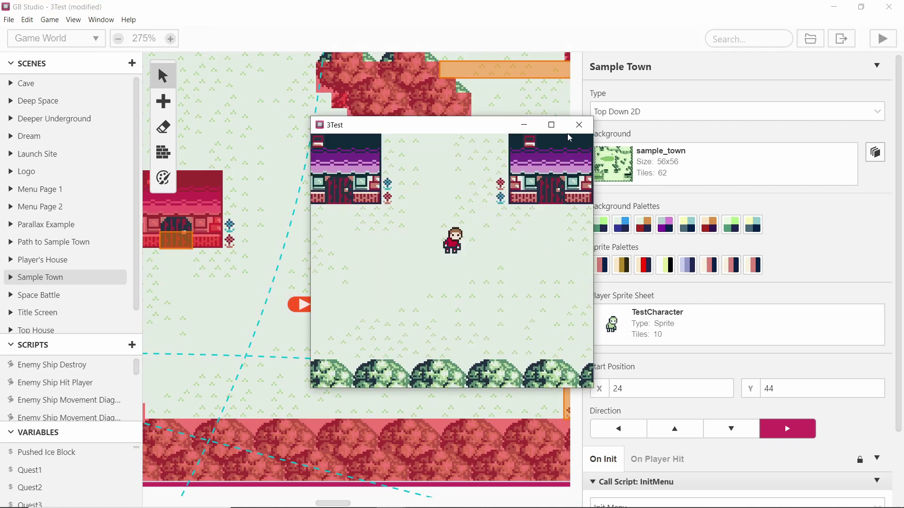
# - Reposition and enlarge the running 3Test game window, and test the character's walk in all four directions around the two houses
pyautogui.moveTo(443, 127); pyautogui.dragTo(230, 23)
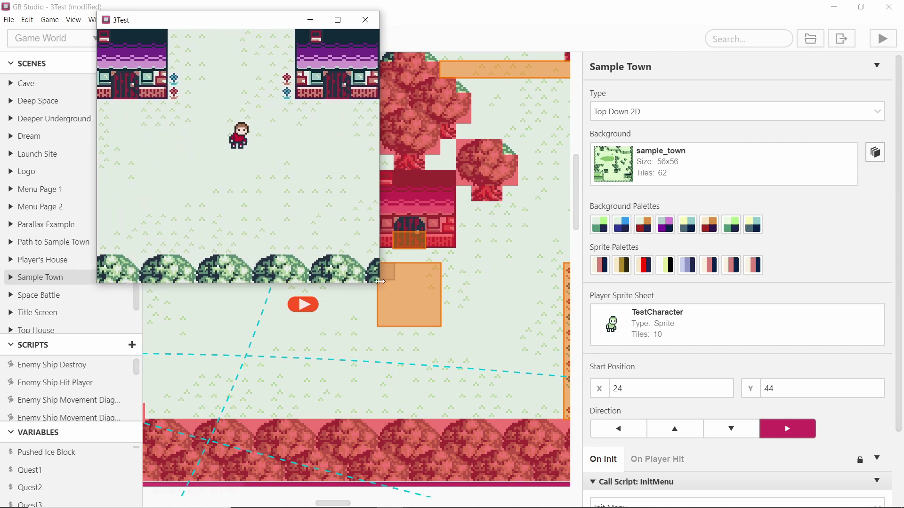
pyautogui.moveTo(380, 281); pyautogui.dragTo(619, 498)
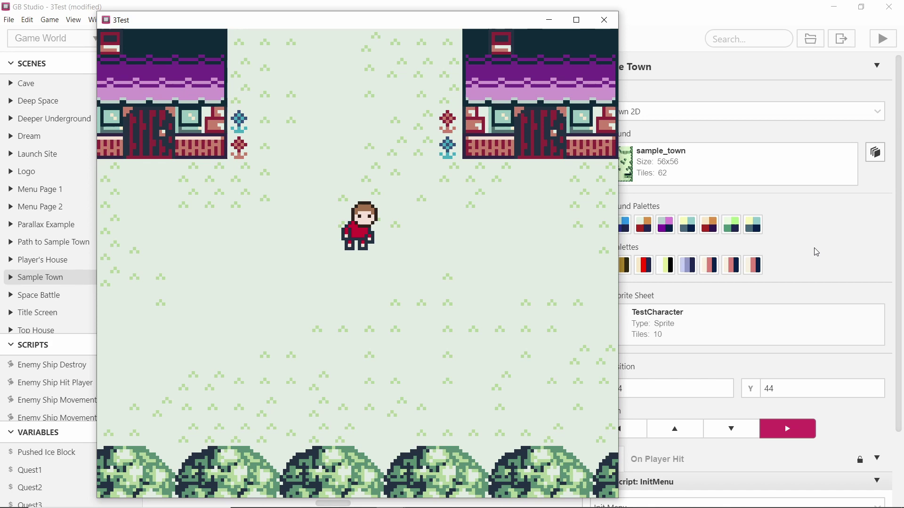
pyautogui.press('Up')
pyautogui.press('Down')
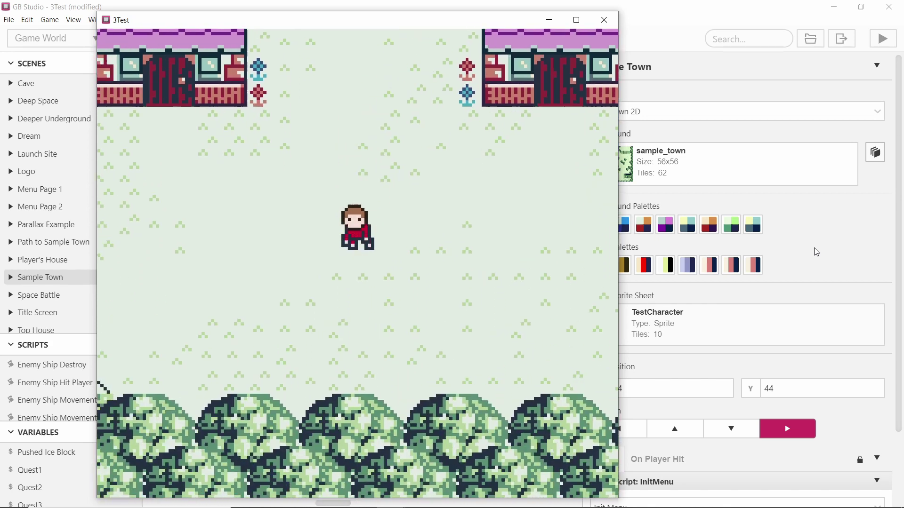
pyautogui.press('Left')
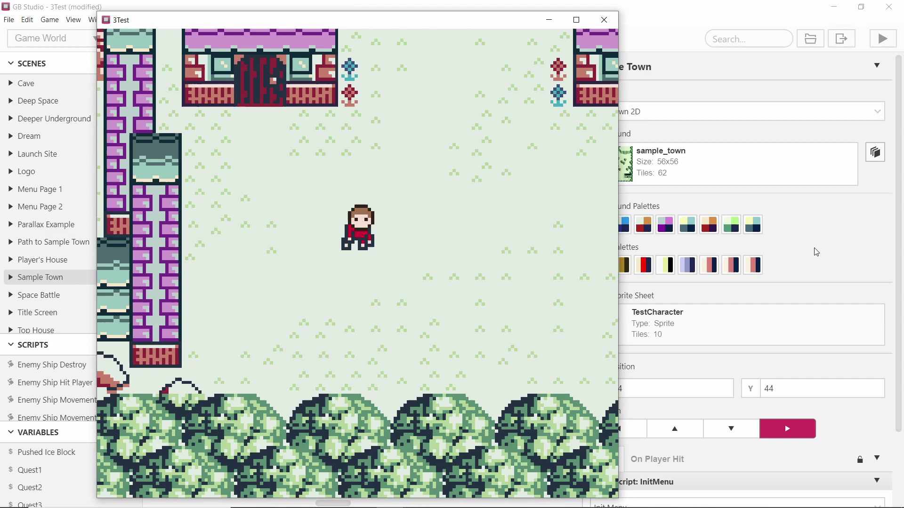
pyautogui.press('Right')
pyautogui.press('Up')
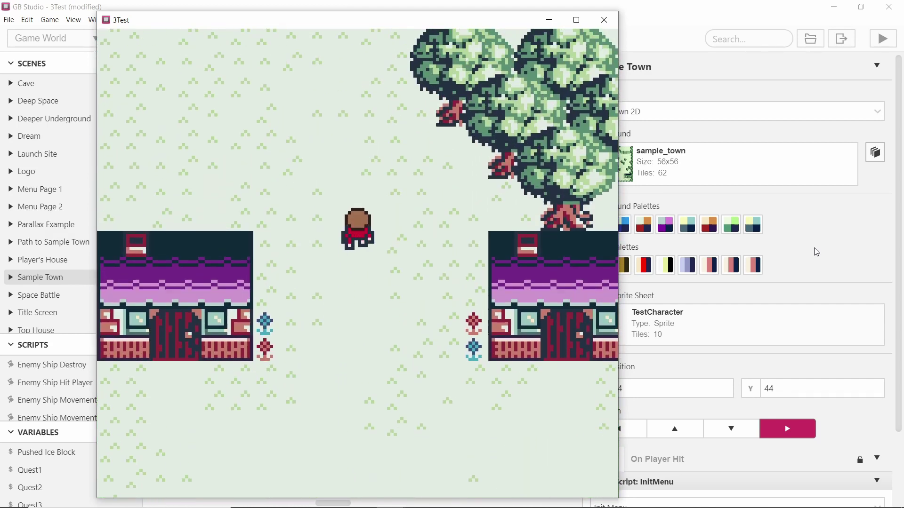
pyautogui.press('Left')
pyautogui.press('Down')
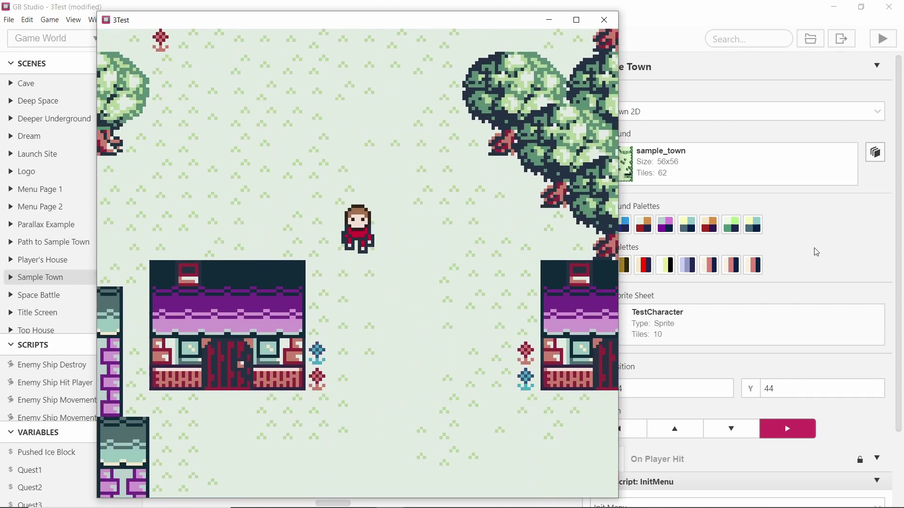
pyautogui.press('Down')
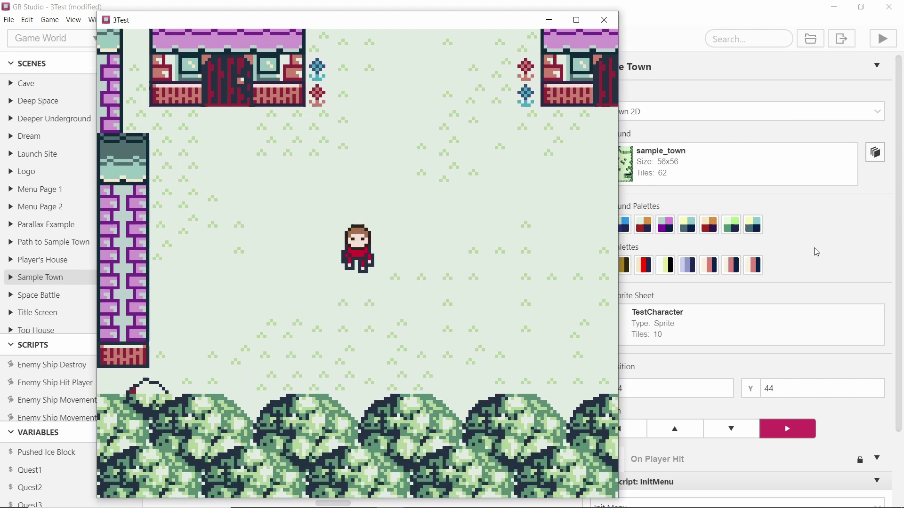
# - Walk the character north past the house and around the pond's west shore to examine its directional animations
pyautogui.press('Left')
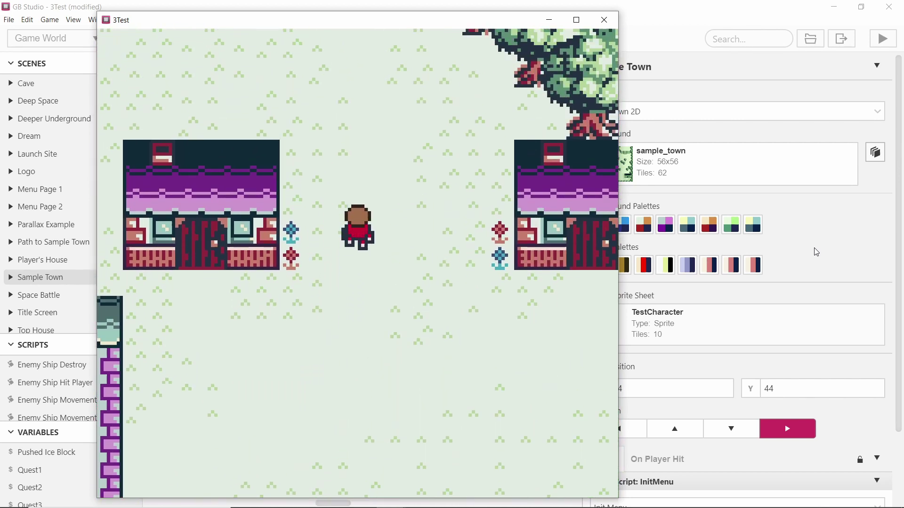
pyautogui.press('Up')
pyautogui.press('Down')
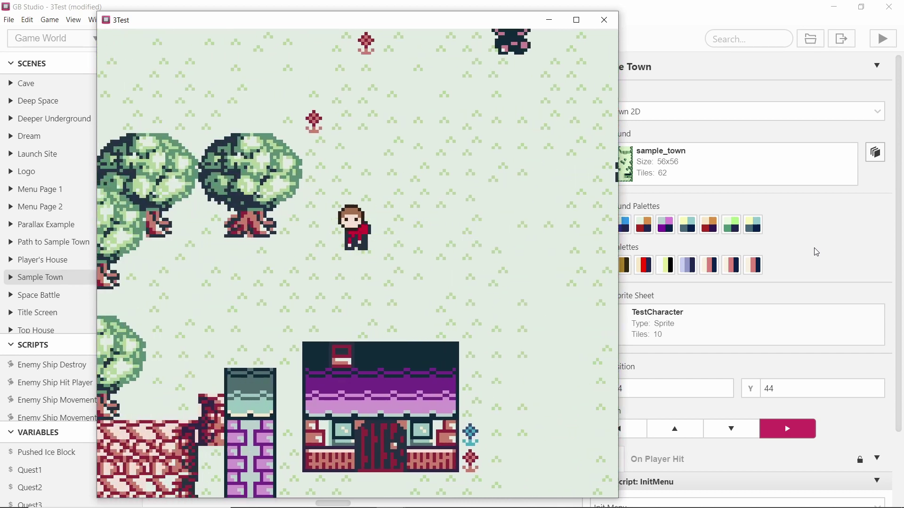
pyautogui.press('Up')
pyautogui.press('Down')
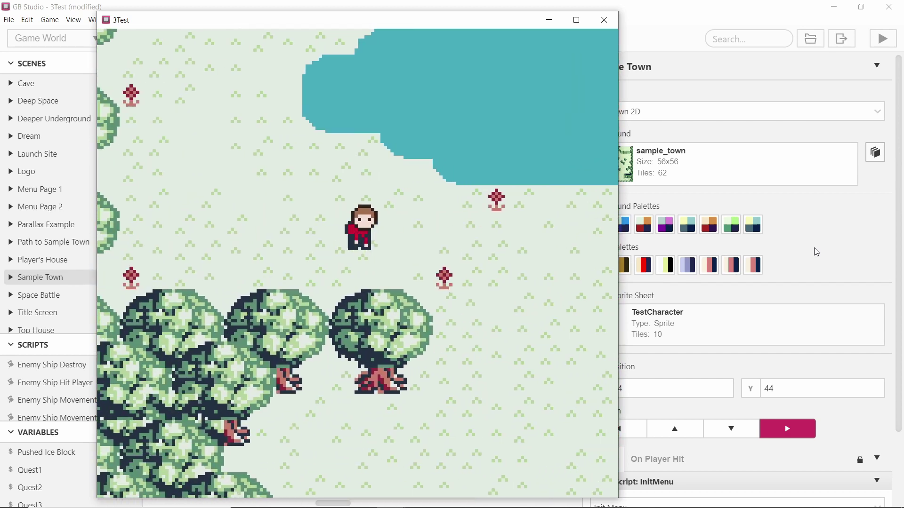
pyautogui.press('Right')
pyautogui.press('Left')
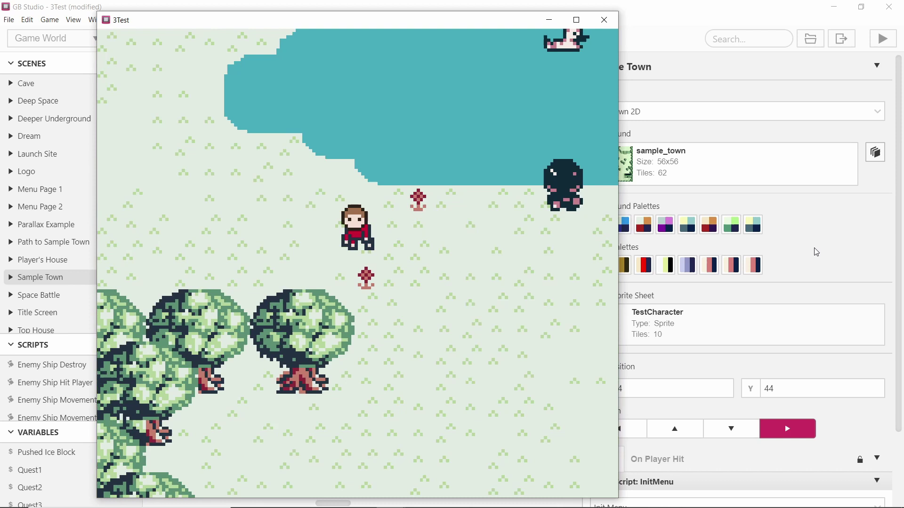
pyautogui.press('Left')
pyautogui.press('Up')
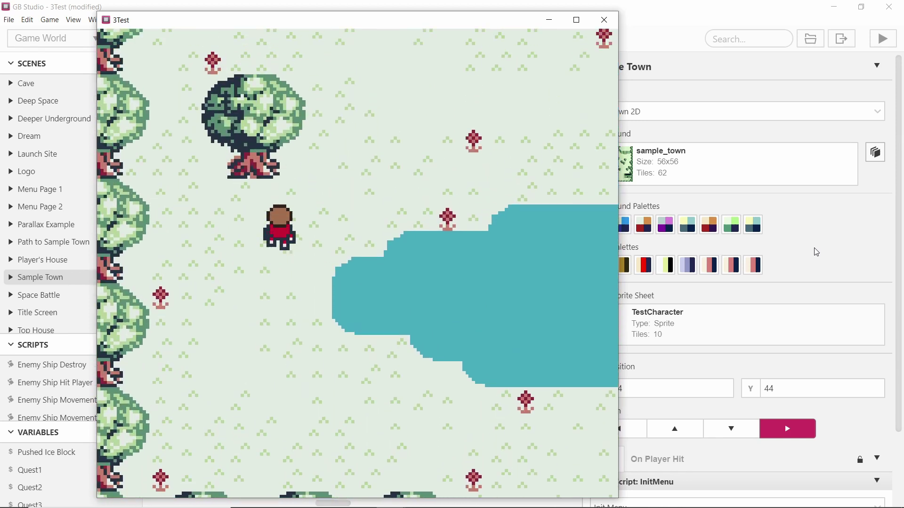
# - Walk the character south and east along the pond's south shore to examine the unarmed walking animations
pyautogui.press('Down')
pyautogui.press('Down')
pyautogui.press('Right')
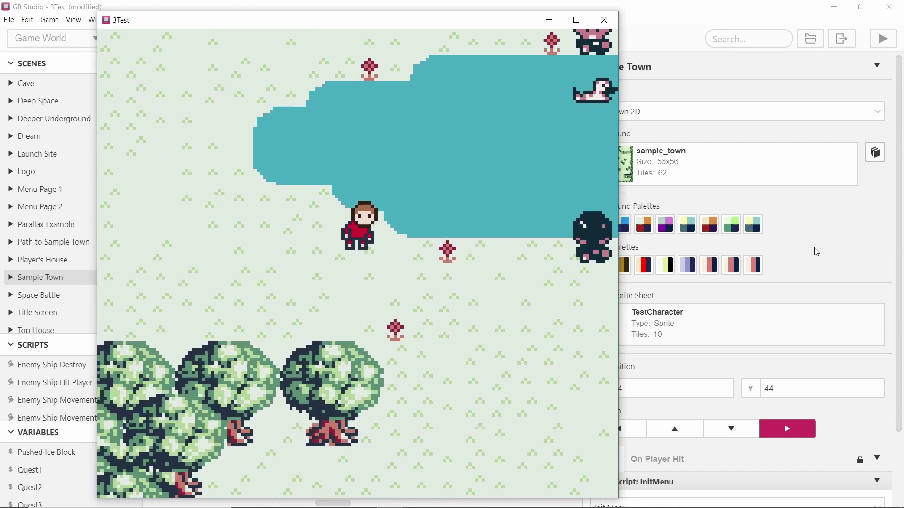
pyautogui.press('Down')
pyautogui.press('Right')
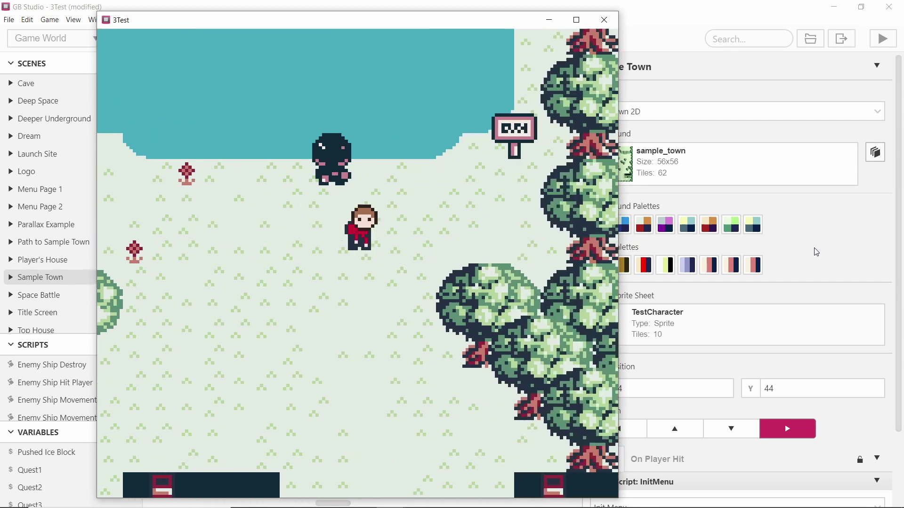
# - Walk the character south between the two purple-roofed houses to the open grass below them
pyautogui.press('Down')
pyautogui.press('Left')
pyautogui.press('Down')
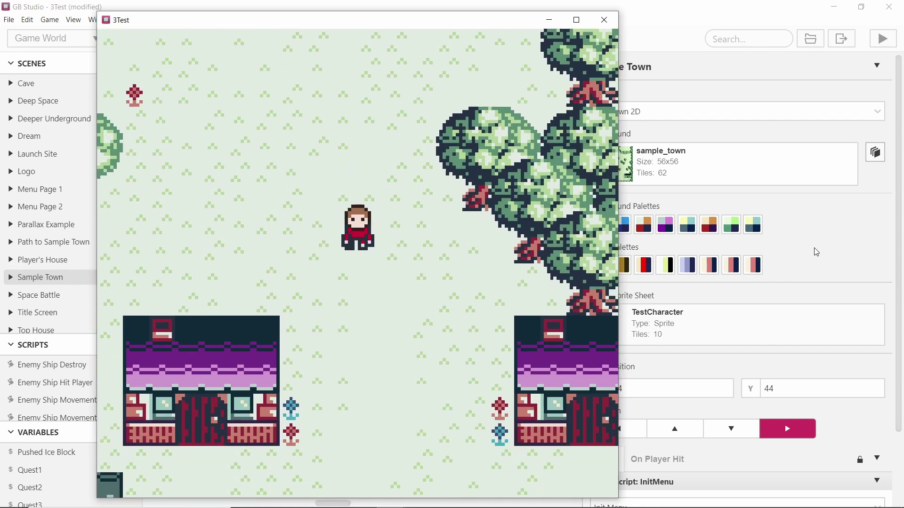
pyautogui.press('Down')
pyautogui.press('Right')
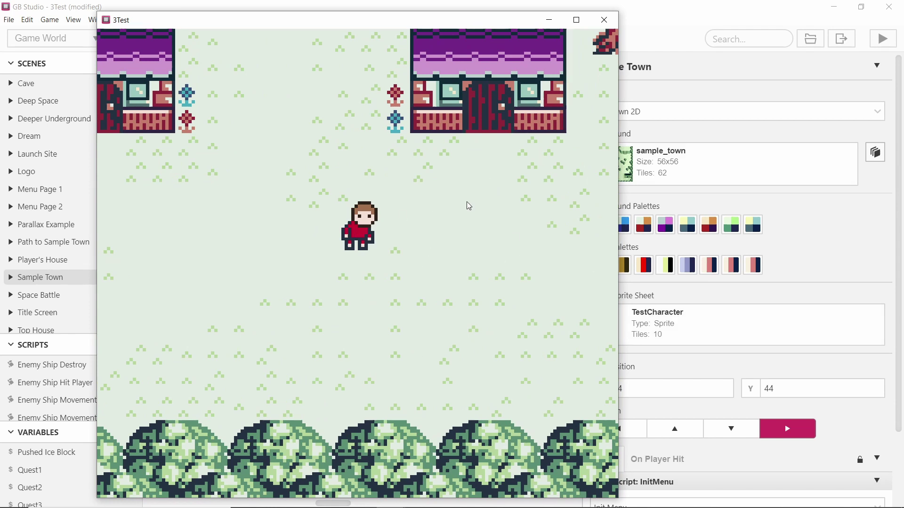
# - Switch the character to its sword-holding state below the purple-roofed house and test it facing right, left and up
pyautogui.press('Up')
pyautogui.press('Right')
pyautogui.press('z')
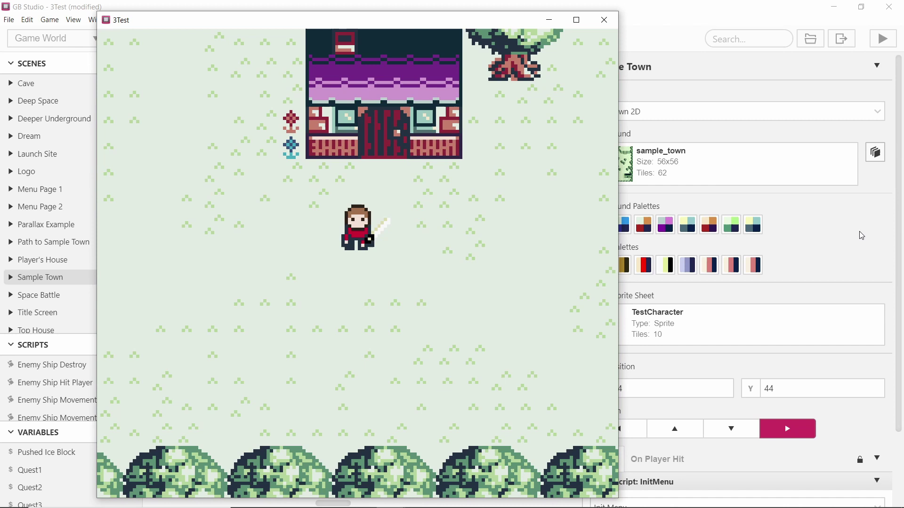
pyautogui.press('Right')
pyautogui.press('Left')
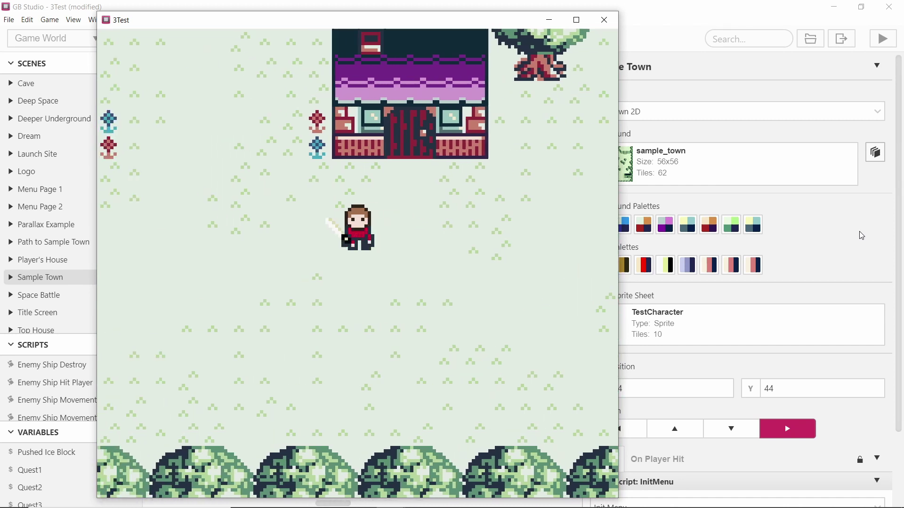
pyautogui.press('Right')
pyautogui.press('Right')
pyautogui.press('Up')
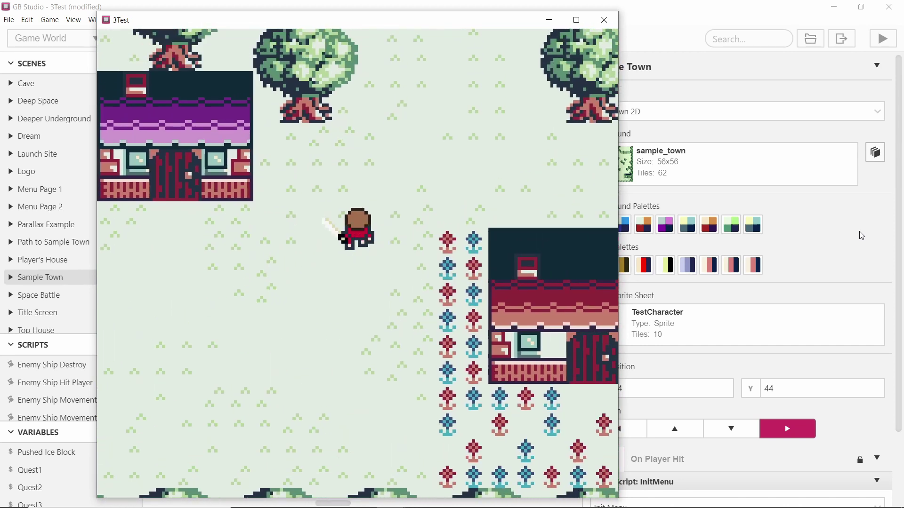
# - Walk the sword-holding character north through the trees and alternate left and right moves to compare its side animations
pyautogui.press('Up')
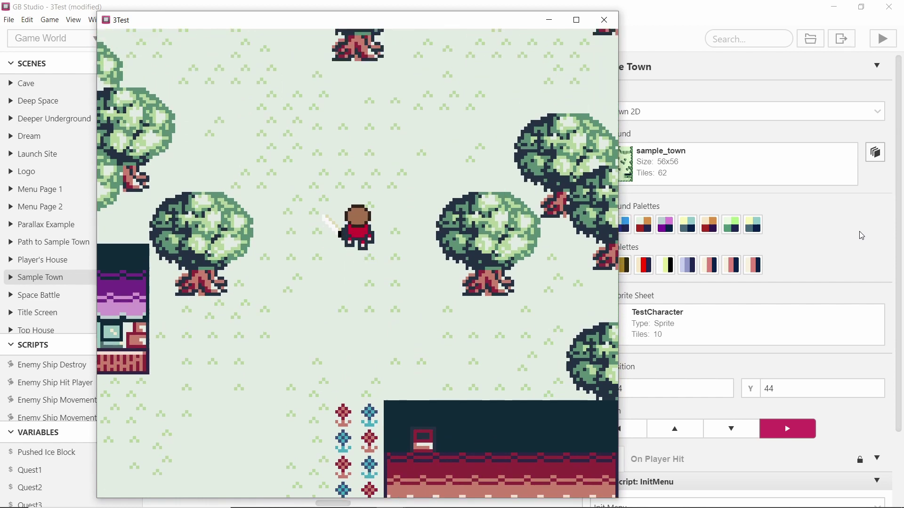
pyautogui.press('Right')
pyautogui.press('Up')
pyautogui.press('Right')
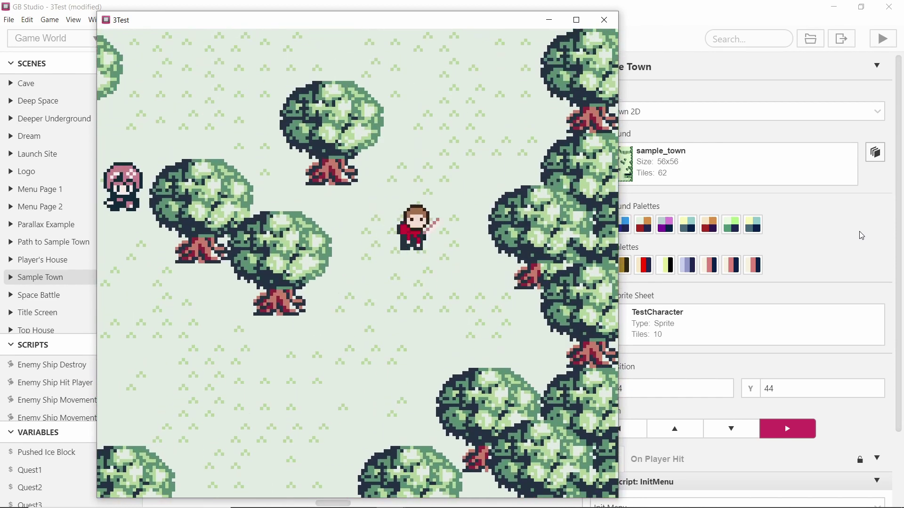
pyautogui.press('Left')
pyautogui.press('Right')
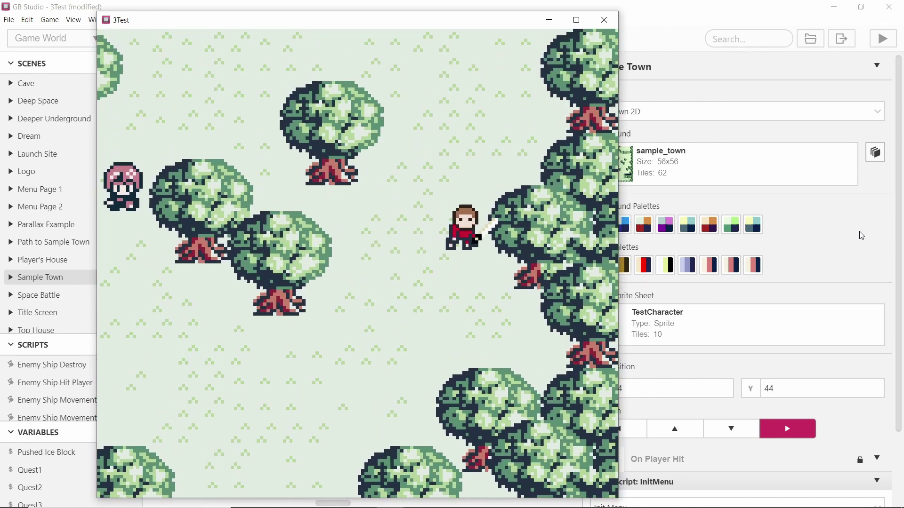
pyautogui.press('Left')
pyautogui.press('Right')
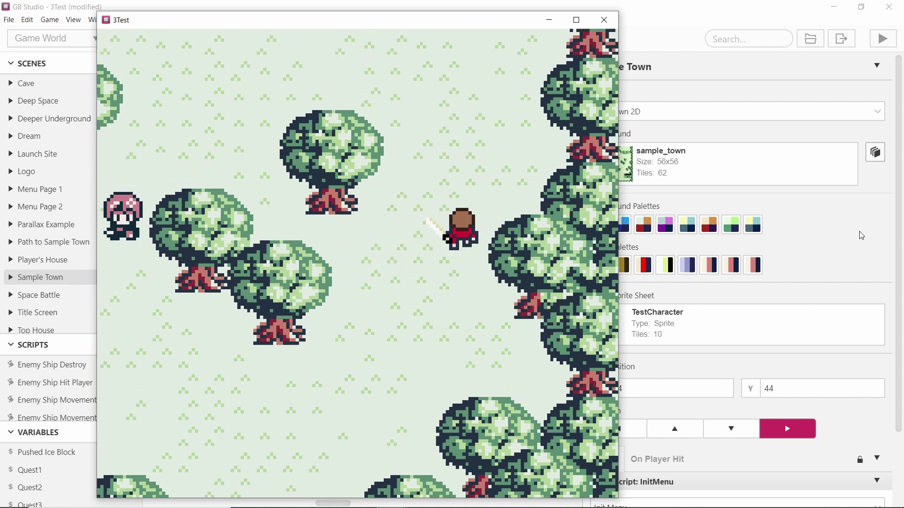
# - Walk the armed character north toward the striped stairs and west along the foot of the cliff
pyautogui.press('Up')
pyautogui.press('Right')
pyautogui.press('Left')
pyautogui.press('Right')
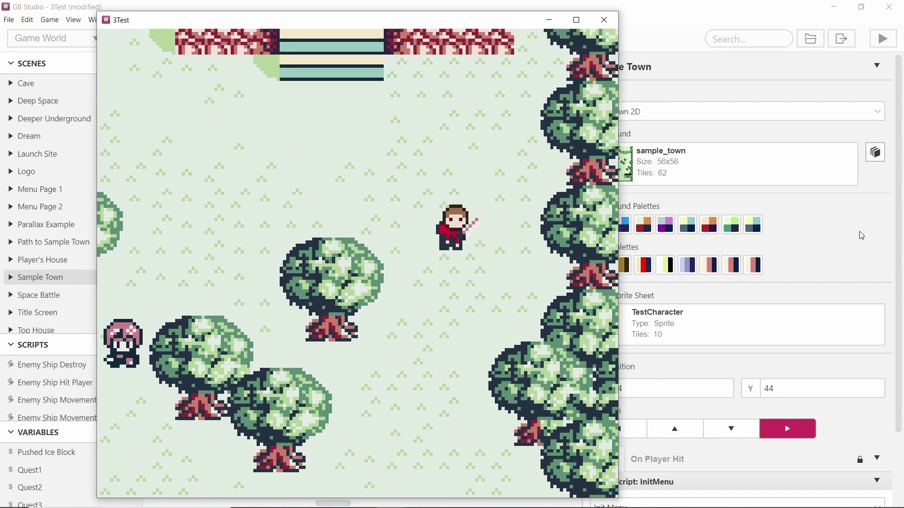
pyautogui.press('Up')
pyautogui.press('Left')
pyautogui.press('Left')
pyautogui.press('Up')
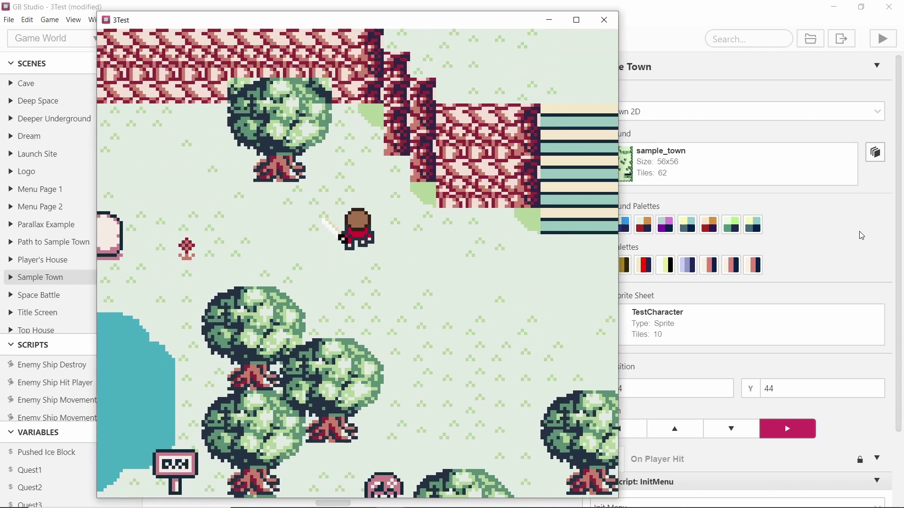
# - Walk the armed character west past the cave entrance to the lone tree northwest of the pond
pyautogui.press('Left')
pyautogui.press('Up')
pyautogui.press('Left')
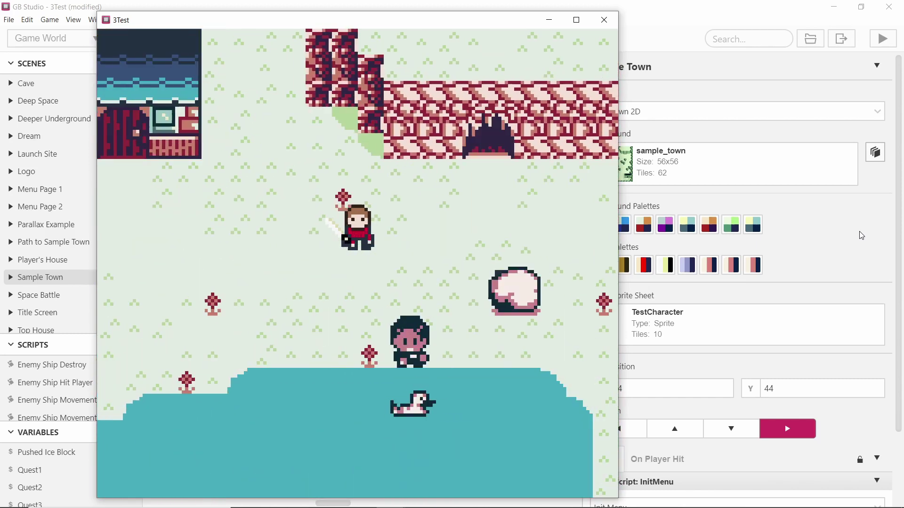
pyautogui.press('Left')
pyautogui.press('Down')
pyautogui.press('Left')
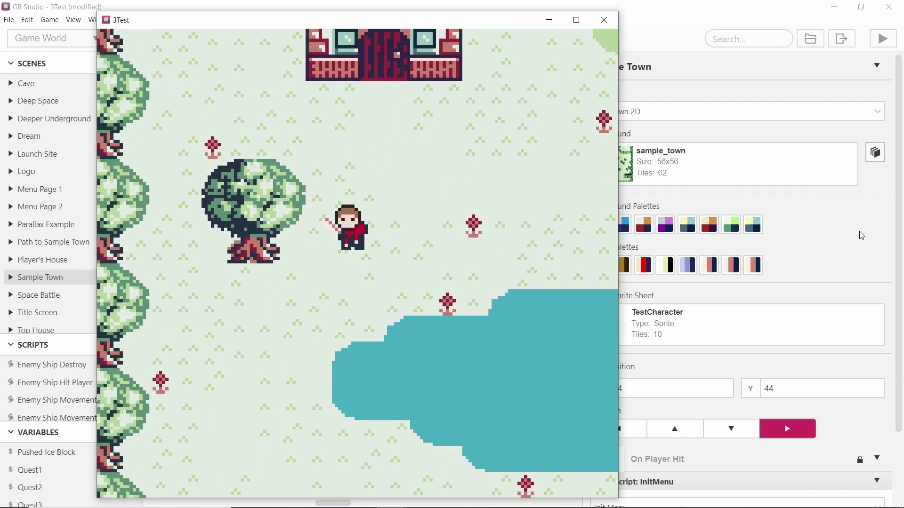
# - Circle the pond's west side with the armed character and go east to the dark-haired figure on its south shore
pyautogui.press('Down')
pyautogui.press('Left')
pyautogui.press('Down')
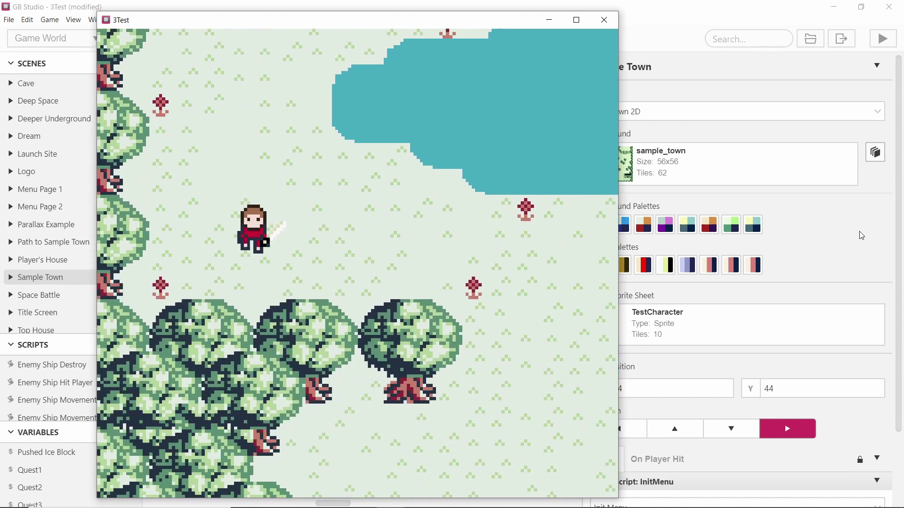
pyautogui.press('Right')
pyautogui.press('Right')
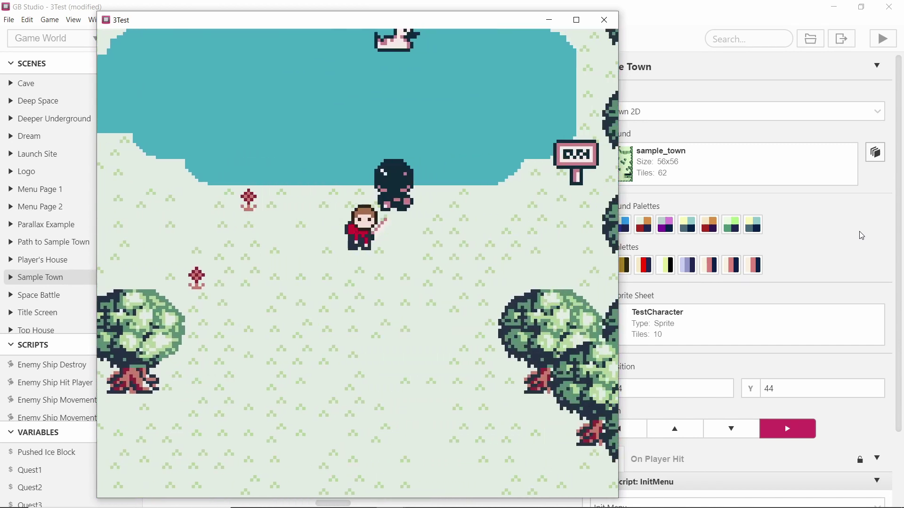
# - Walk the armed character south between the purple-roofed houses and east across the grass below them
pyautogui.press('Down')
pyautogui.press('Down')
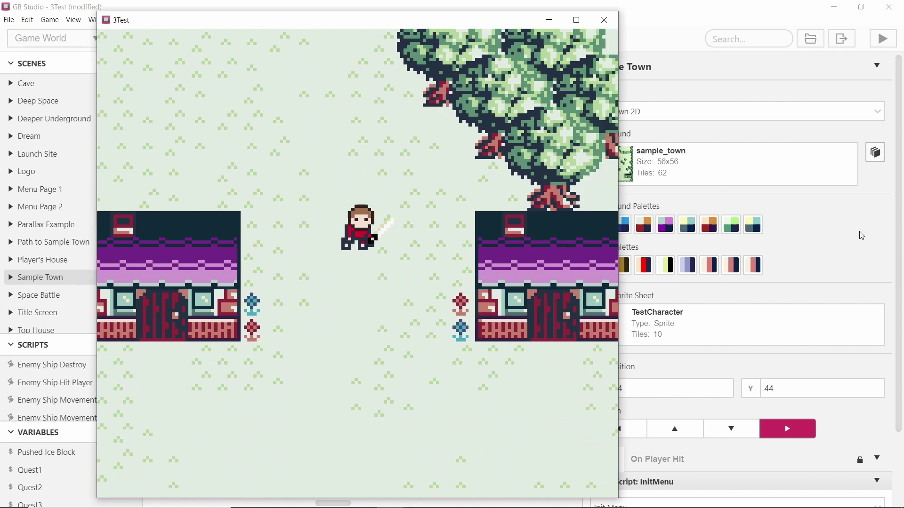
pyautogui.press('Down')
pyautogui.press('Right')
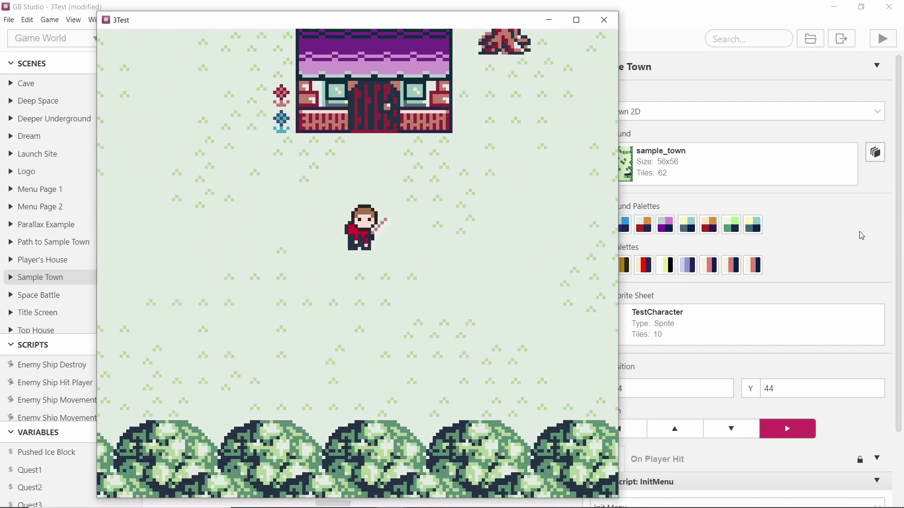
pyautogui.click(740, 267)
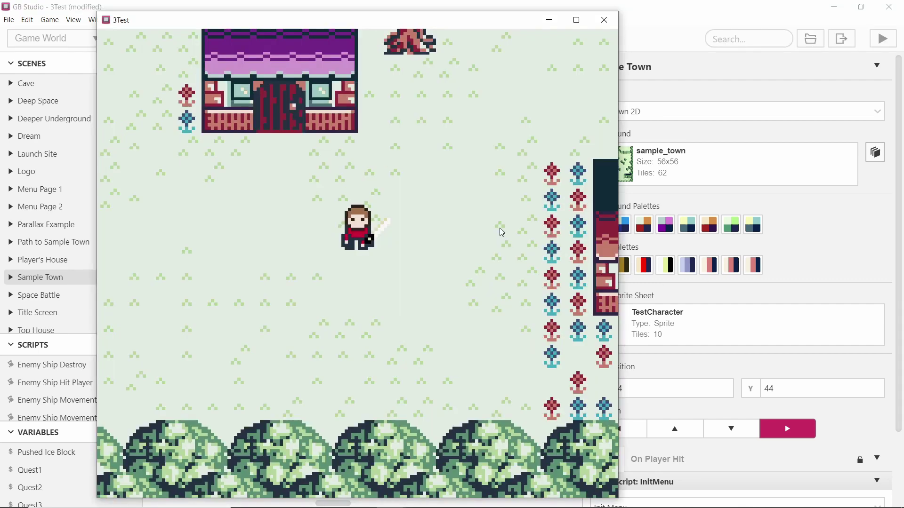
# - Walk the armed character north past the flower rows and red-roofed house into the tree clearing
pyautogui.press('Right')
pyautogui.press('Up')
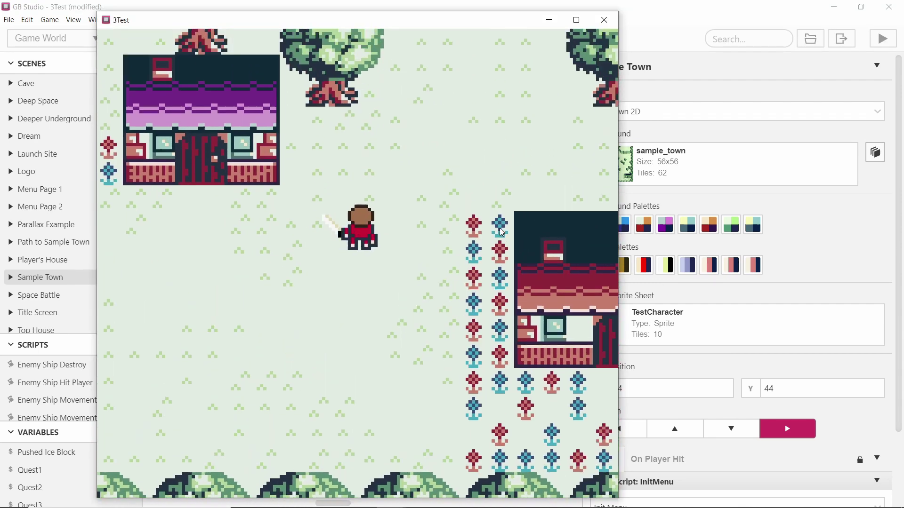
pyautogui.press('Right')
pyautogui.press('Up')
pyautogui.press('Right')
pyautogui.press('Left')
pyautogui.press('Up')
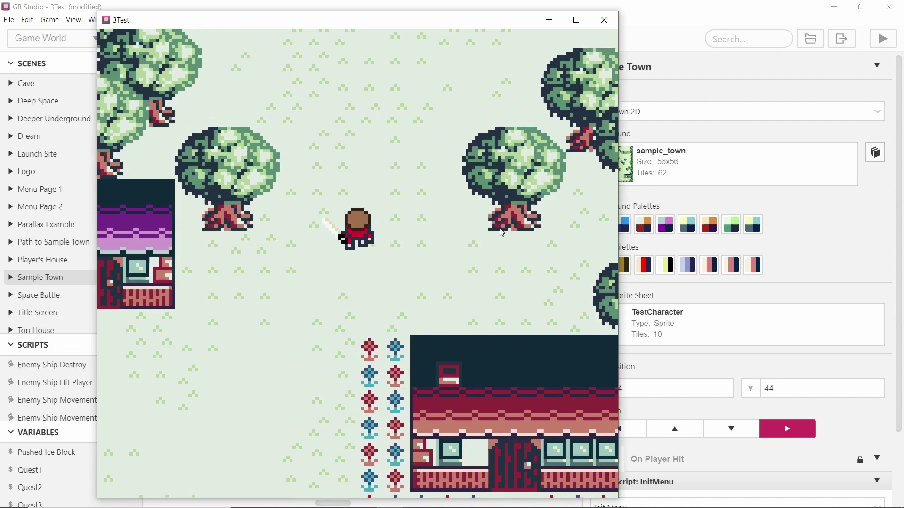
pyautogui.press('Right')
pyautogui.press('Up')
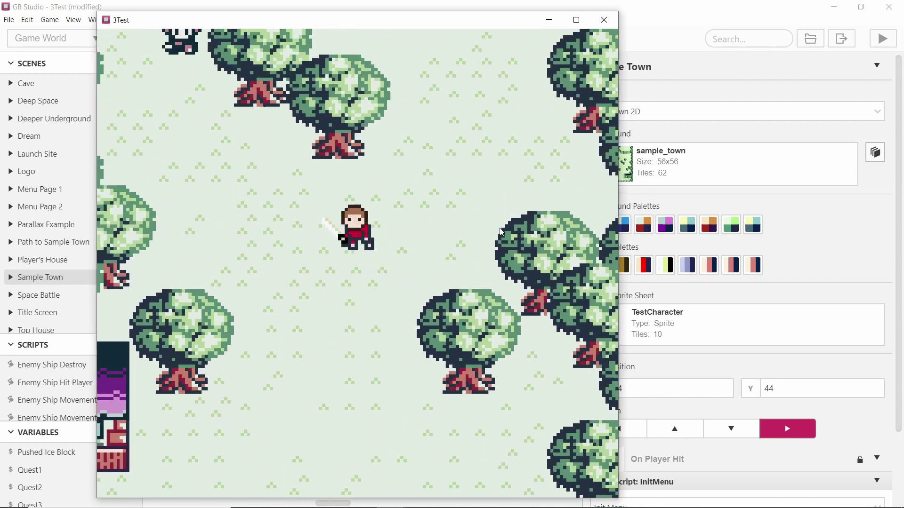
# - Test the character's sword attack animation facing down and up in the clearing between the trees
pyautogui.press('Down')
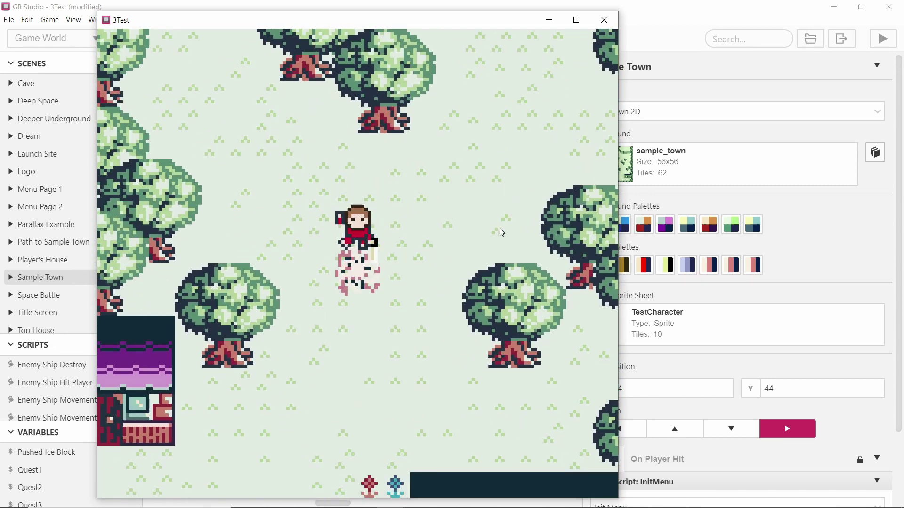
pyautogui.press('Down')
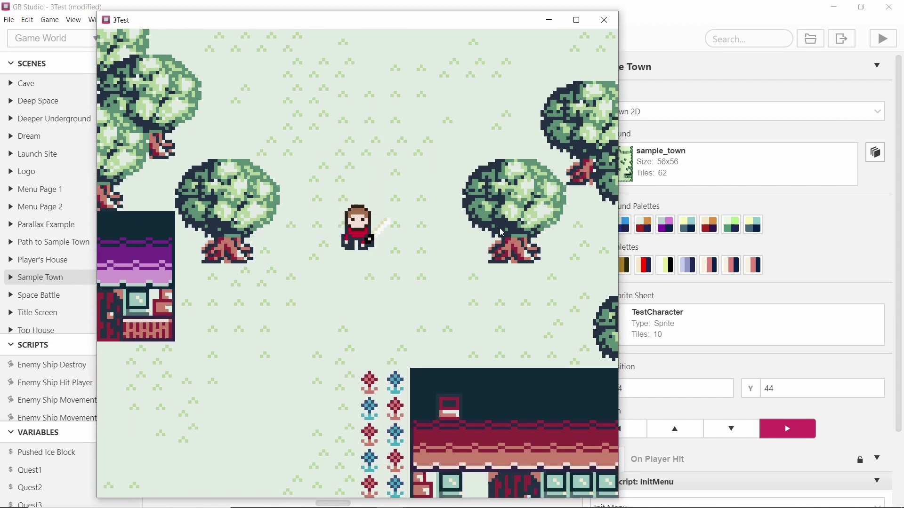
pyautogui.press('Up')
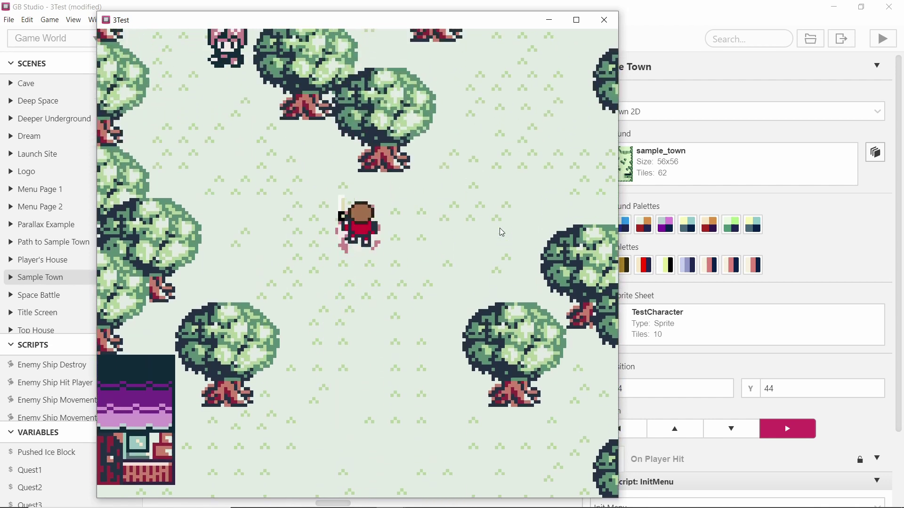
pyautogui.press('Up')
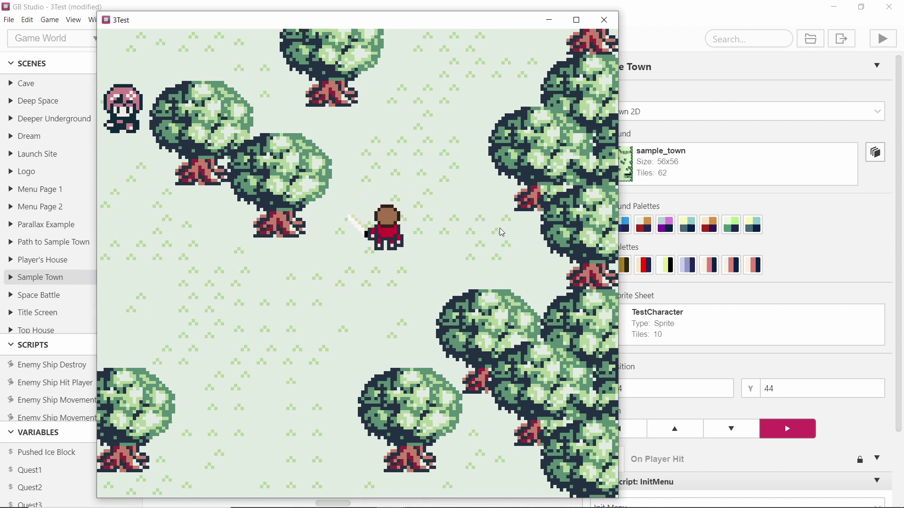
# - Move the character north to the foot of the striped stairs, testing its sword attack and directional sword poses
pyautogui.press('Up')
pyautogui.press('Right')
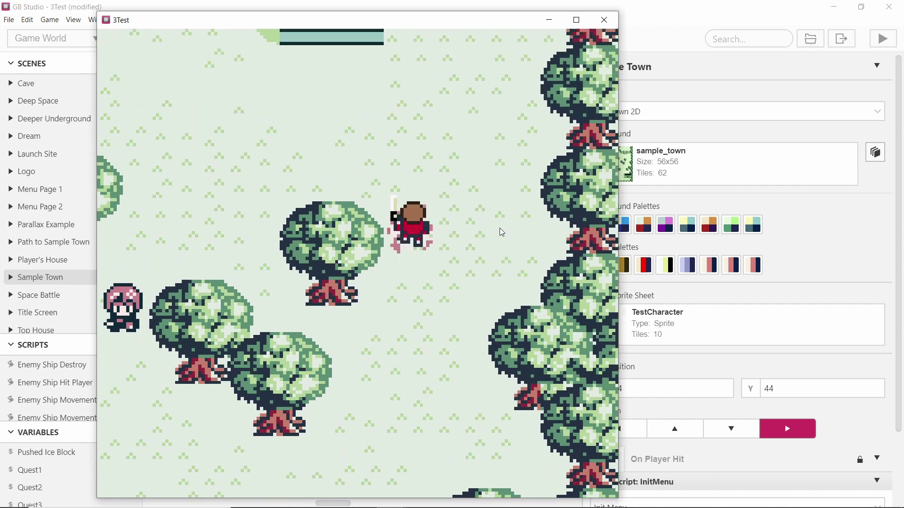
pyautogui.press('Left')
pyautogui.press('Down')
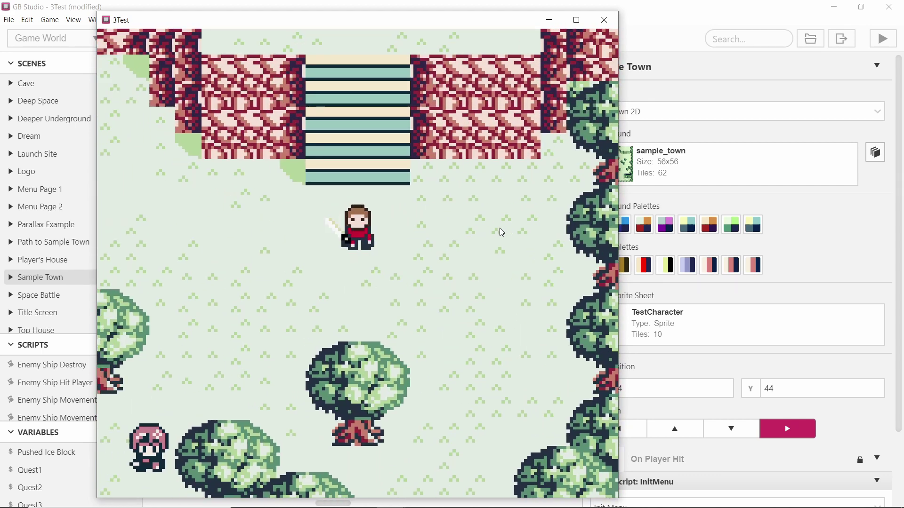
pyautogui.press('Right')
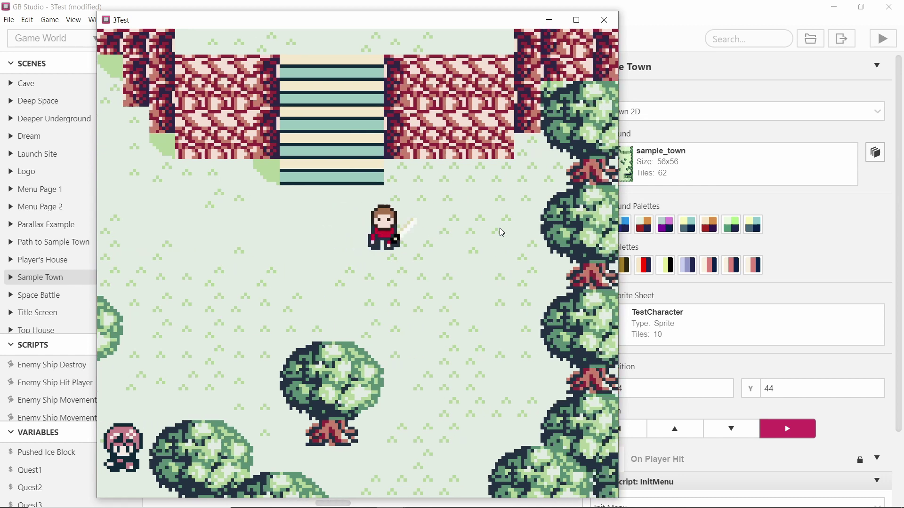
pyautogui.press('Down')
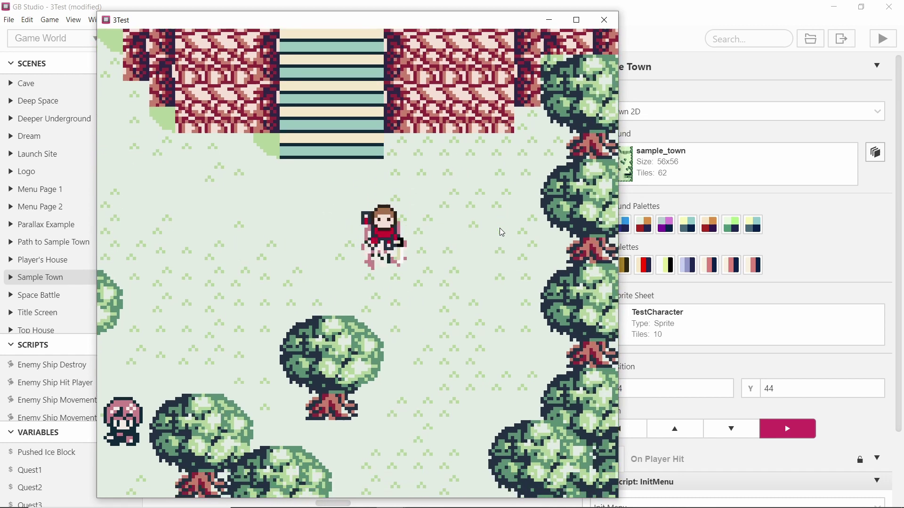
pyautogui.press('Up')
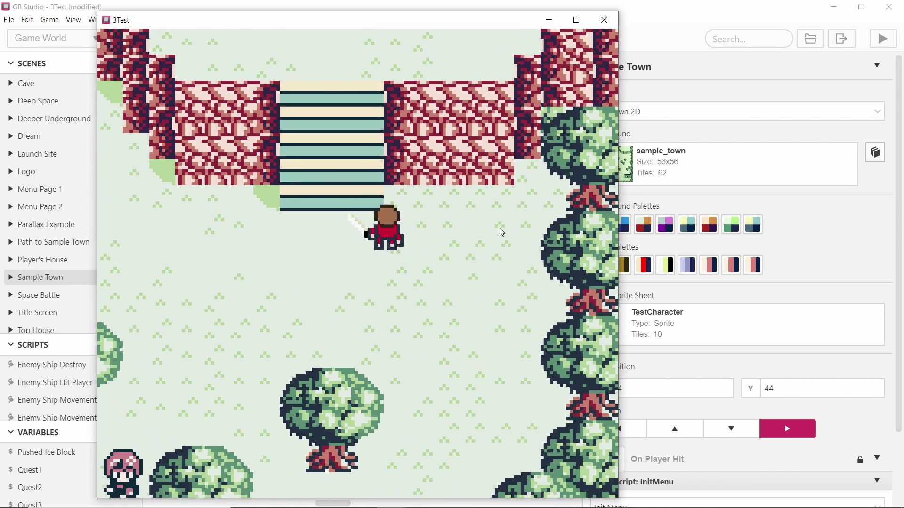
# - Climb the striped stairs, turn the armed character at the top, and return down the steps with a downward sword attack
pyautogui.press('Left')
pyautogui.press('Up')
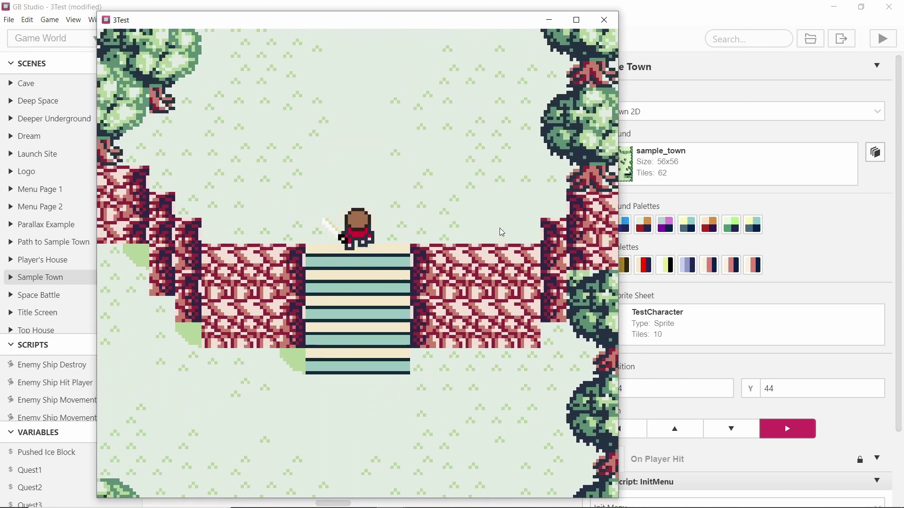
pyautogui.press('Left')
pyautogui.press('Right')
pyautogui.press('Down')
pyautogui.press('Right')
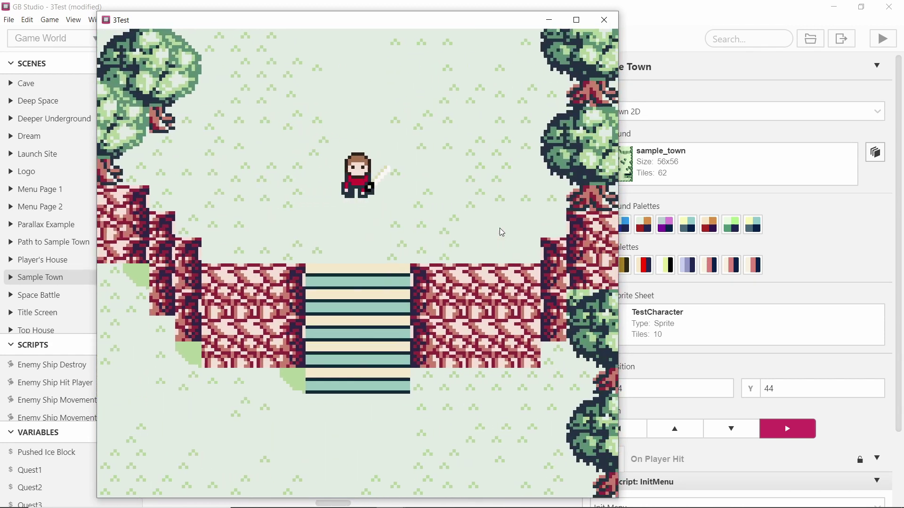
pyautogui.press('Down')
pyautogui.press('Down')
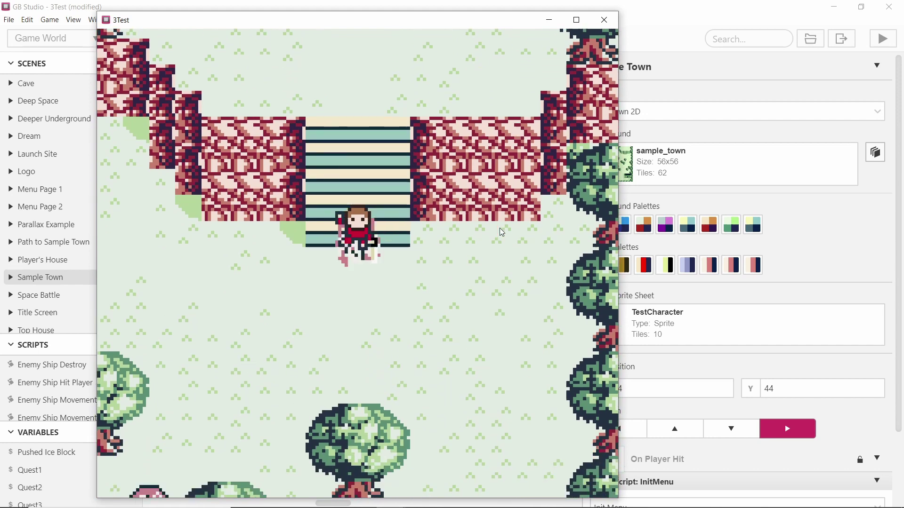
# - Test the character's leftward walk and sword attack below the striped stairs, and end the playtest
pyautogui.press('Left')
pyautogui.press('z')
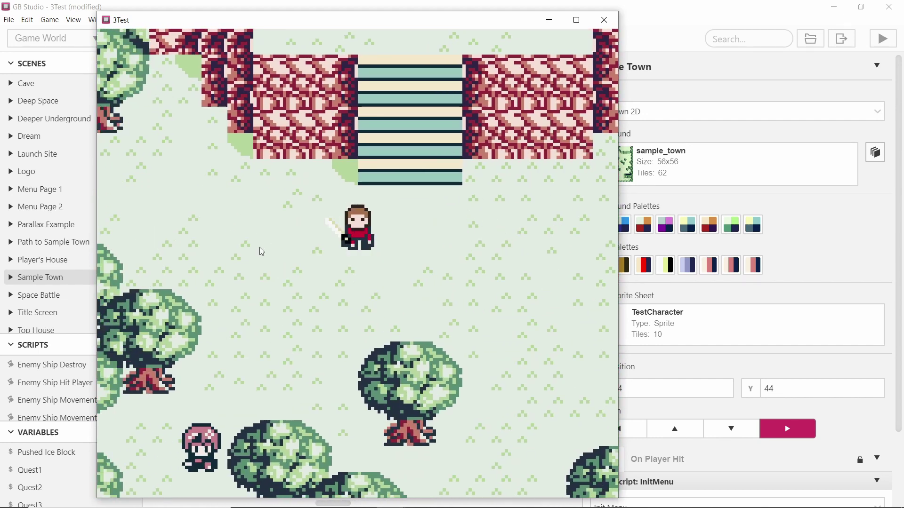
pyautogui.click(886, 278)
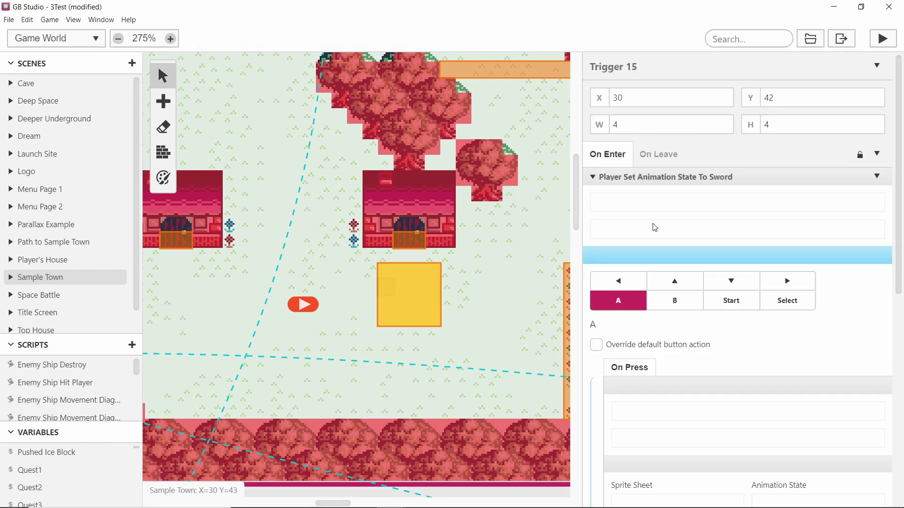
# - Set the Launch Projectile sprite sheet to explode in Trigger 15's A button script
pyautogui.moveTo(901, 160); pyautogui.dragTo(901, 348)
pyautogui.click(653, 381)
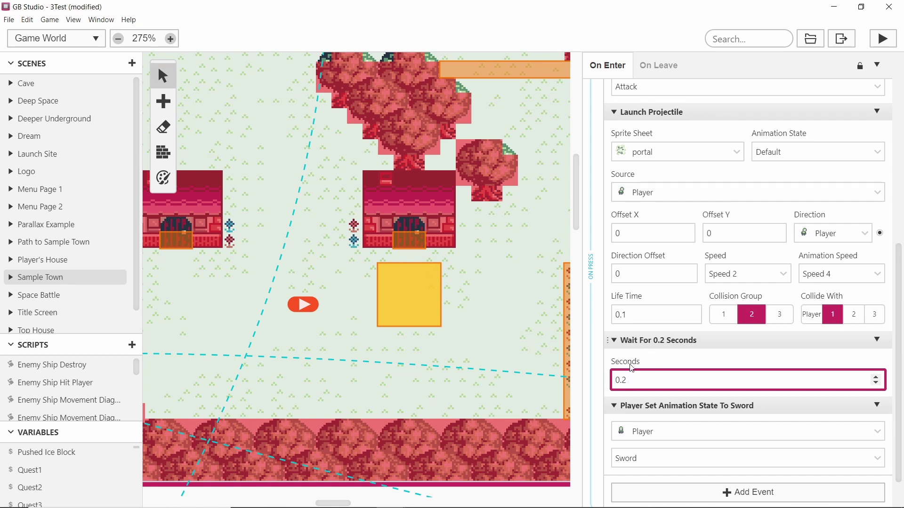
pyautogui.click(703, 146)
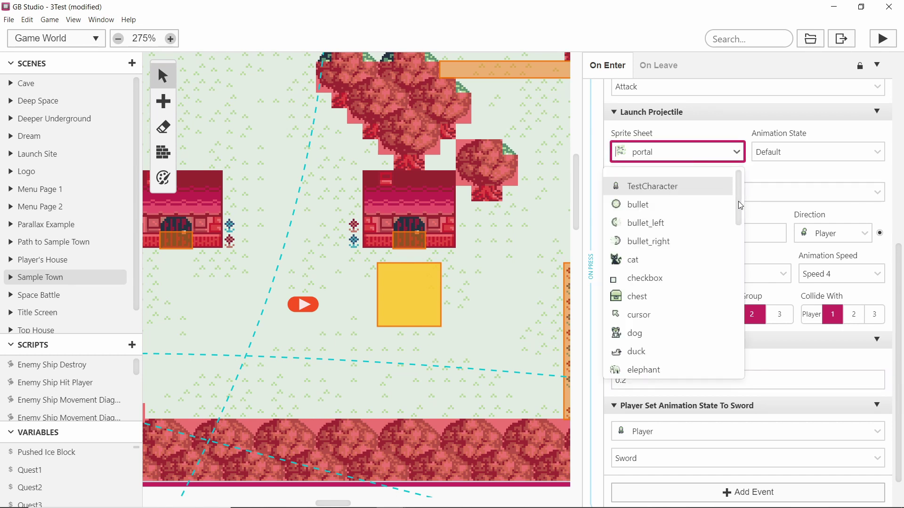
pyautogui.moveTo(740, 206); pyautogui.dragTo(742, 257)
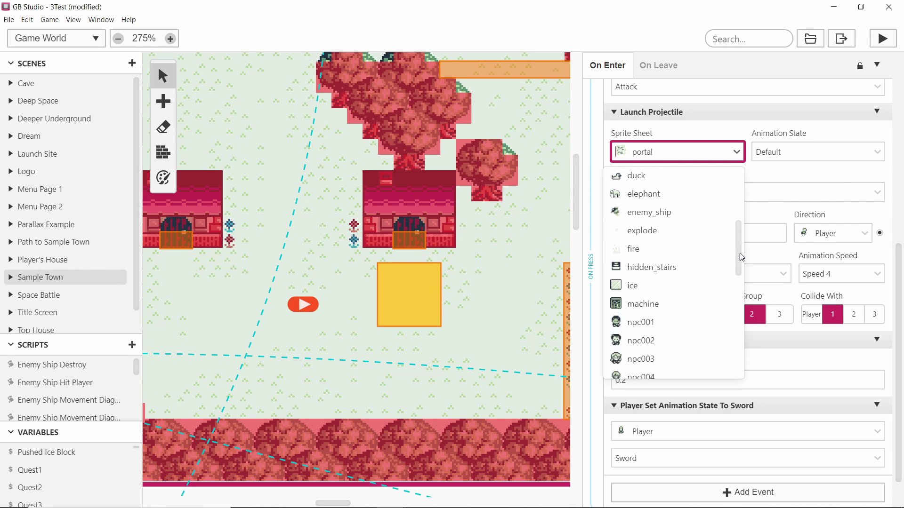
pyautogui.click(685, 230)
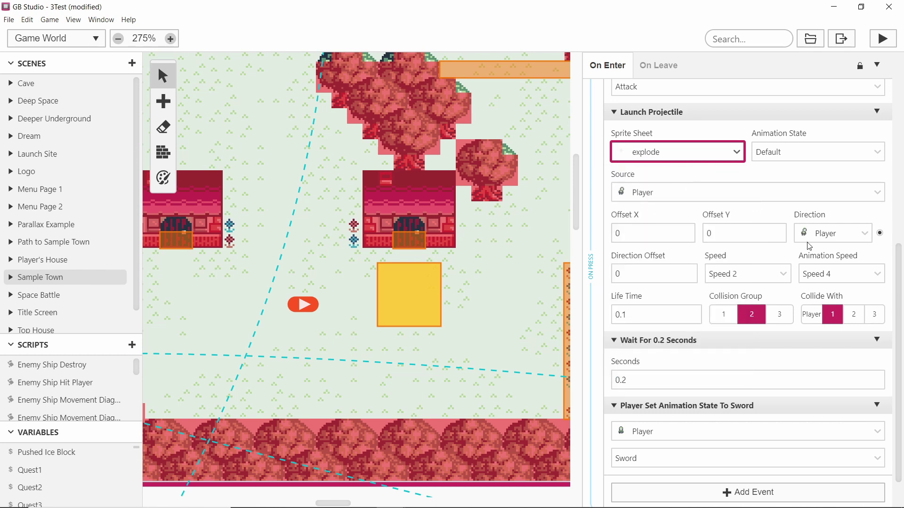
pyautogui.press('Tab')
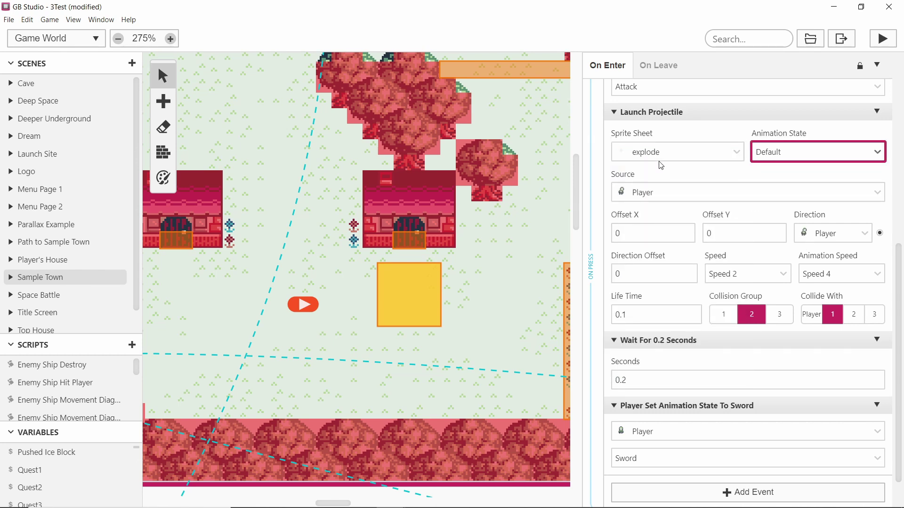
# - Look through the available sprite sheets for the Launch Projectile event and keep explode selected
pyautogui.click(667, 151)
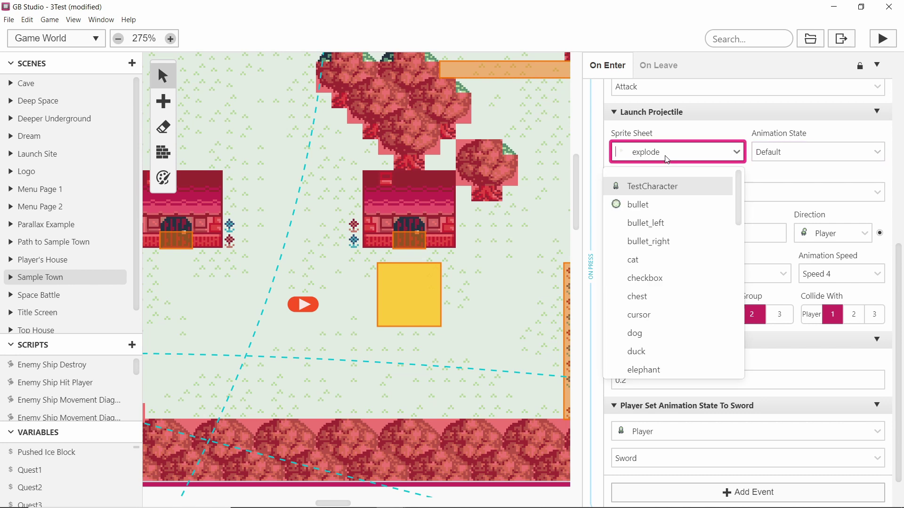
pyautogui.click(698, 151)
pyautogui.click(652, 155)
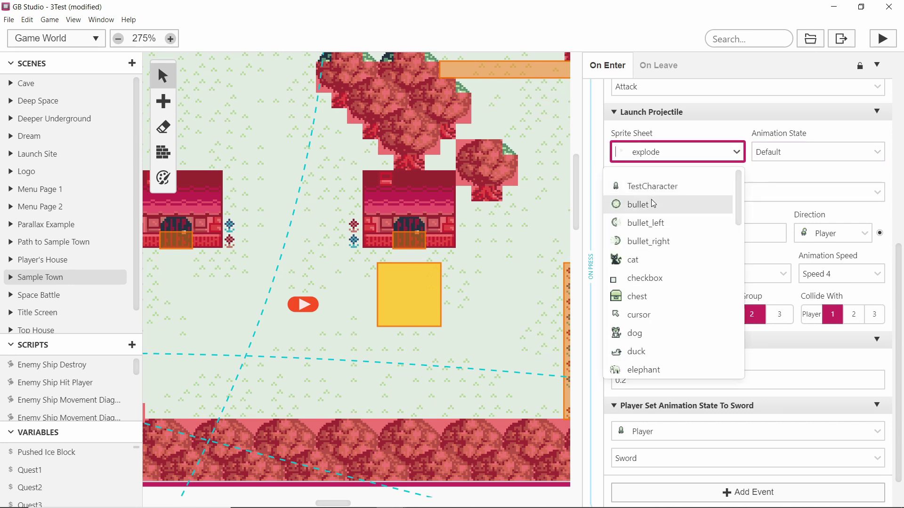
pyautogui.scroll(-10, 664, 242)
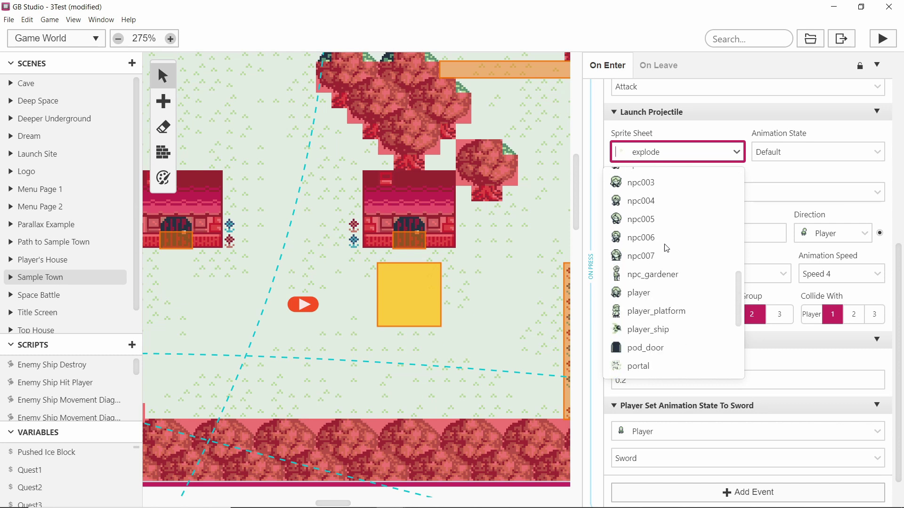
pyautogui.scroll(-5, 666, 248)
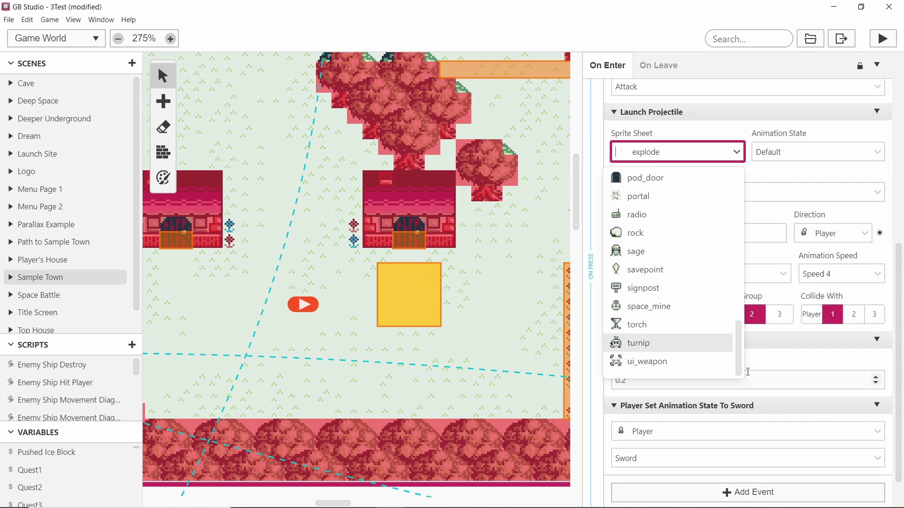
pyautogui.scroll(15, 682, 346)
pyautogui.scroll(-2, 670, 284)
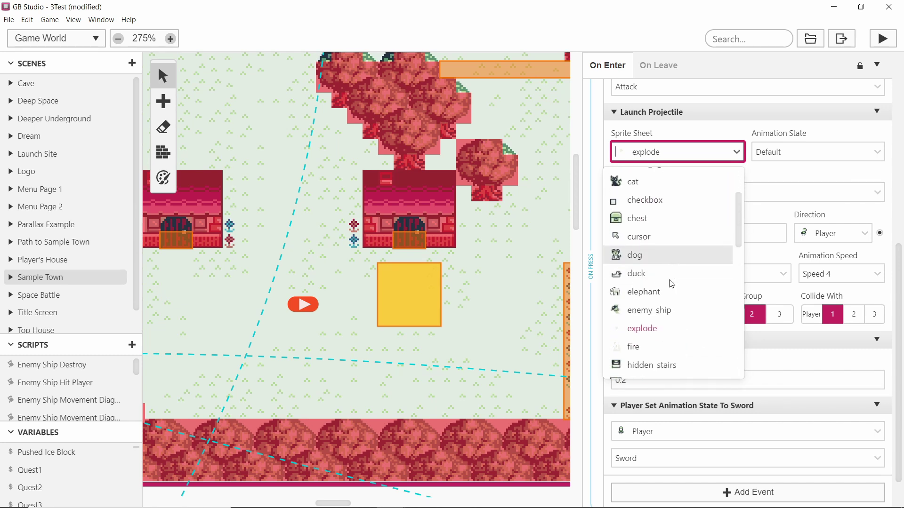
pyautogui.scroll(-2, 671, 283)
pyautogui.click(645, 226)
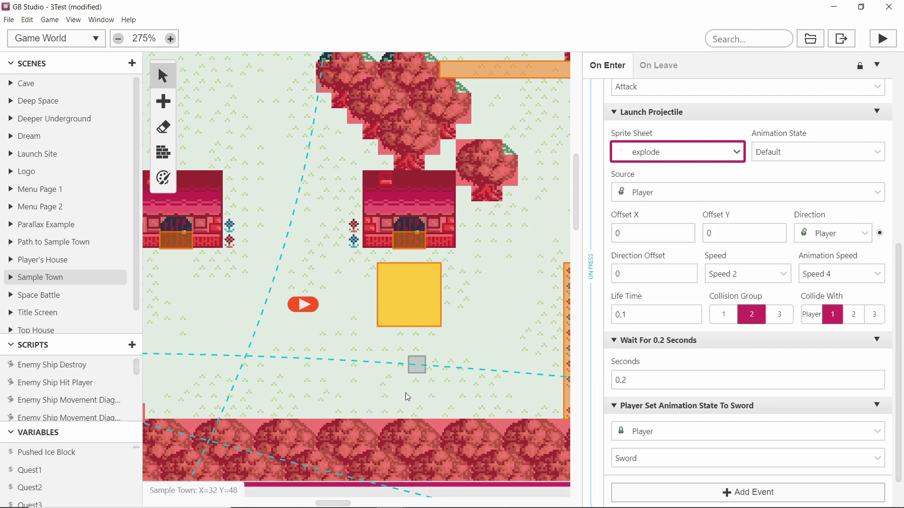
# - Run the game and walk the character east into the sword trigger area below the purple-roofed house
pyautogui.click(882, 38)
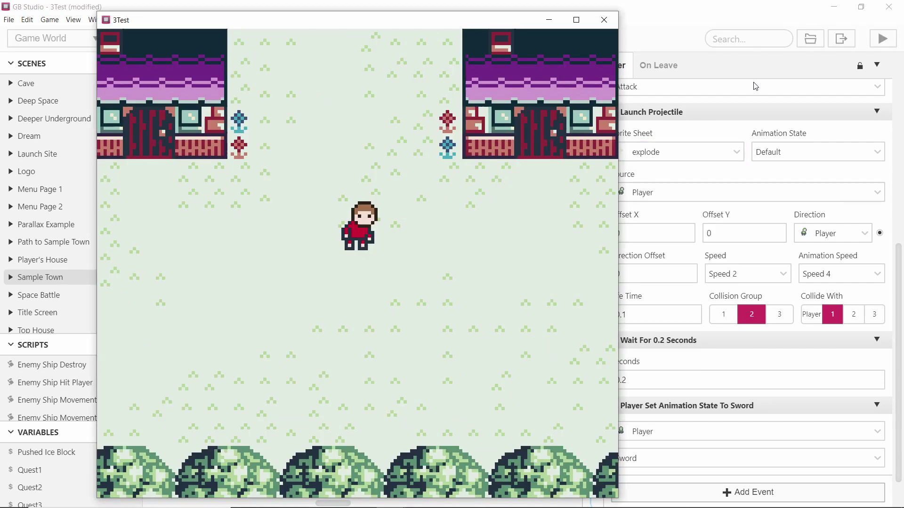
pyautogui.press('Right')
pyautogui.press('Left')
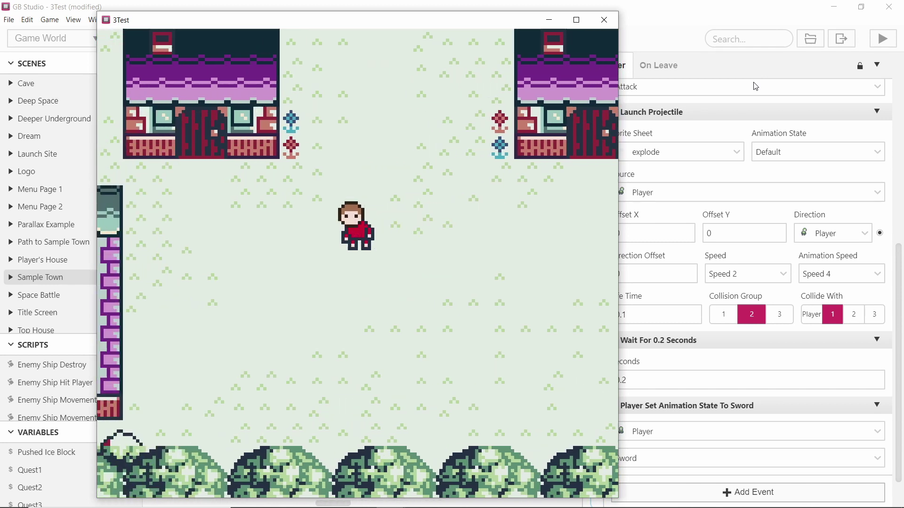
pyautogui.press('Right')
pyautogui.press('Right')
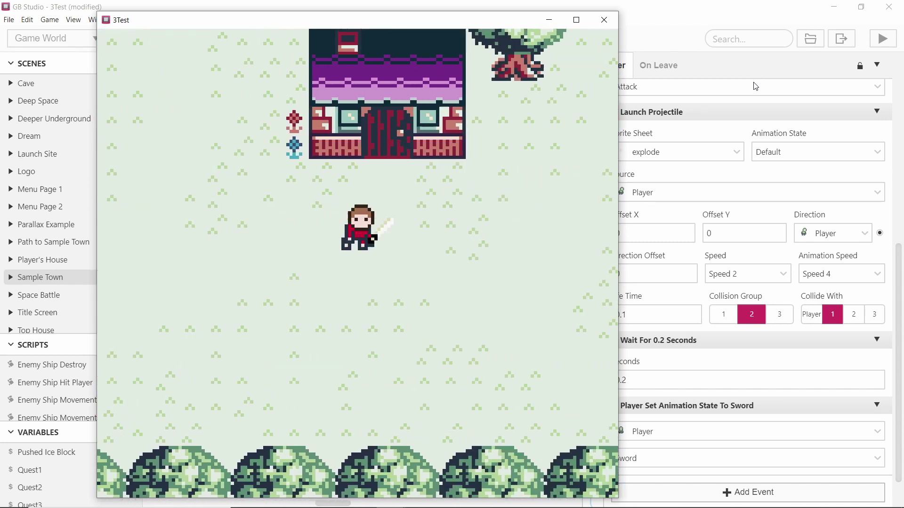
# - Test sword attacks with the explode projectile while walking east and then north into the tree clearing
pyautogui.press('z')
pyautogui.press('Right')
pyautogui.press('Up')
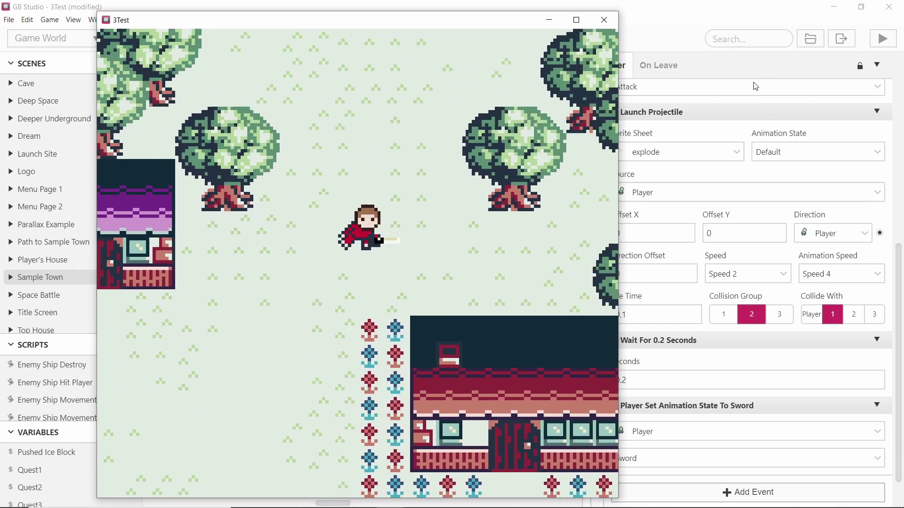
pyautogui.press('Up')
pyautogui.press('z')
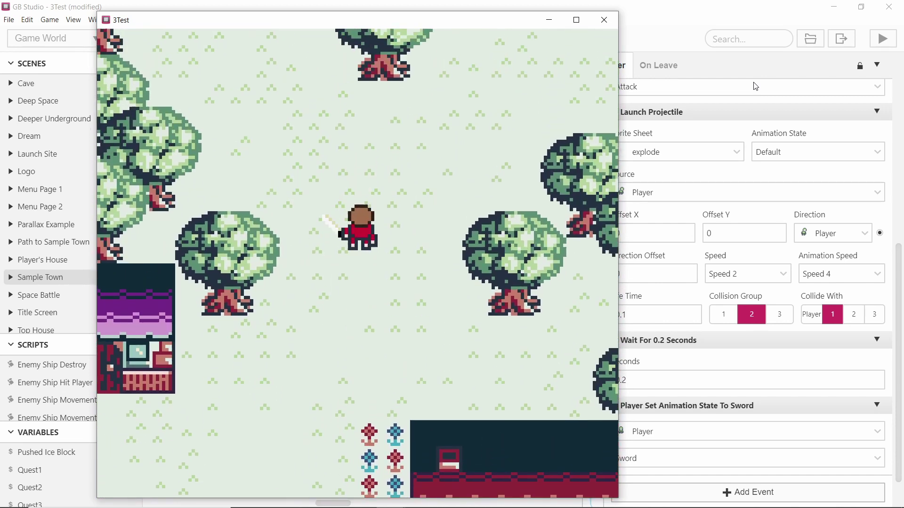
# - Turn the armed character in different directions around the clearing and test its sword attacks on the way to the red-roofed house
pyautogui.press('Right')
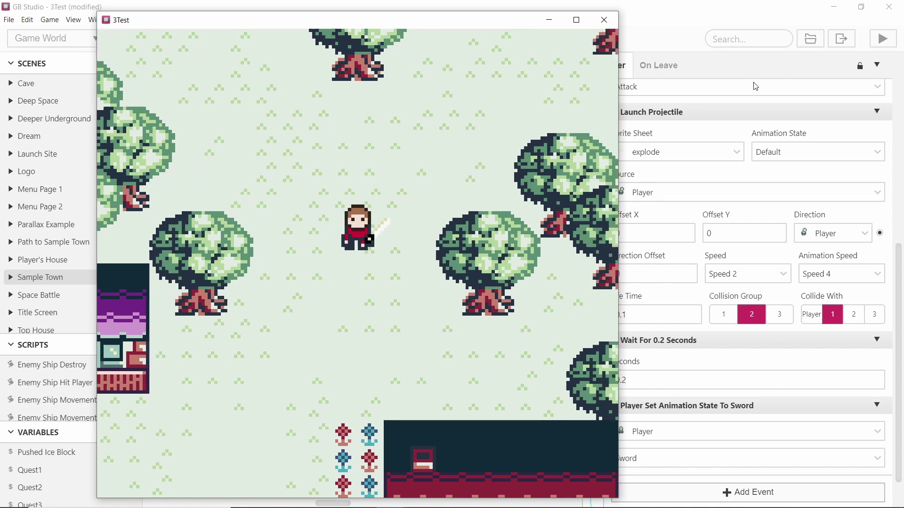
pyautogui.press('Down')
pyautogui.press('Left')
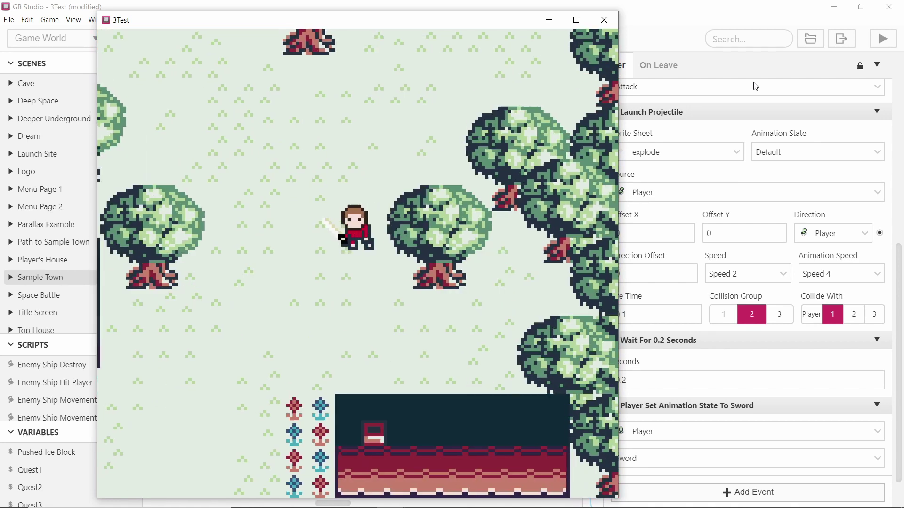
pyautogui.press('z')
pyautogui.press('Down')
pyautogui.press('Right')
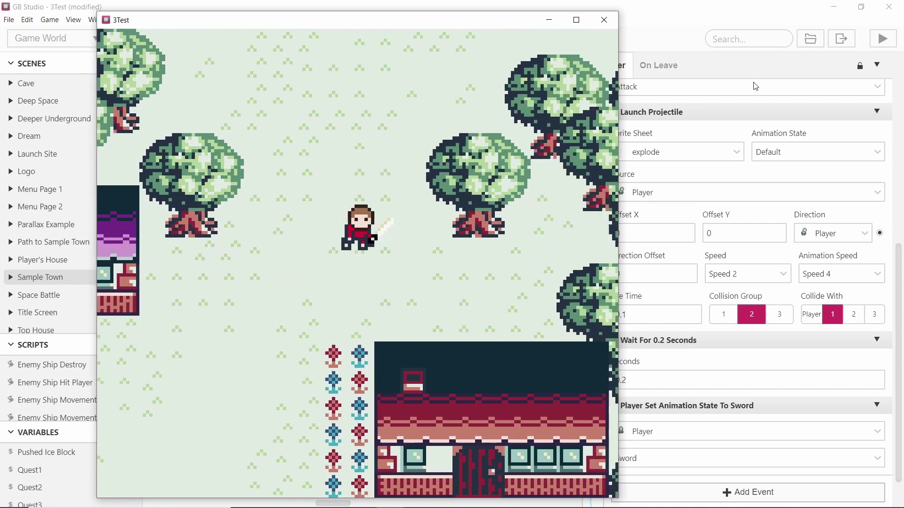
pyautogui.press('z')
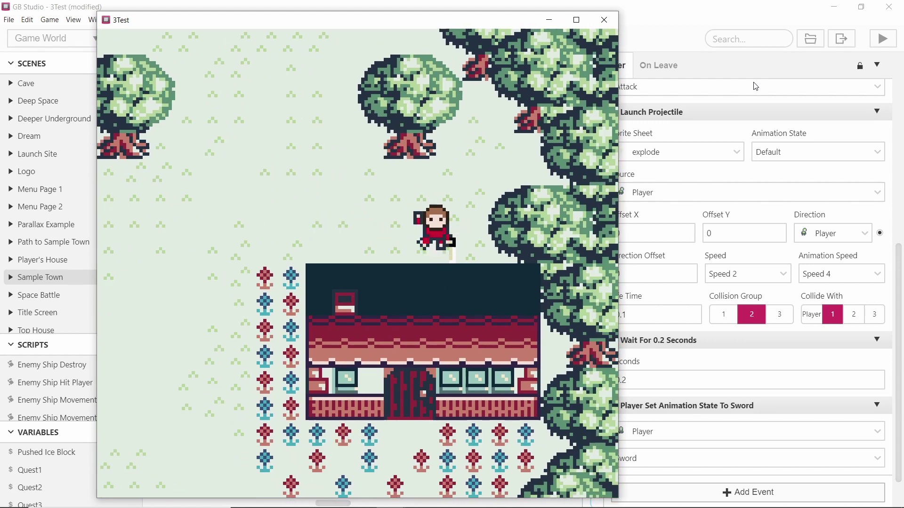
# - Test leftward and rightward sword attacks behind the red-roofed house and walk back west past the flower rows
pyautogui.press('Left')
pyautogui.press('z')
pyautogui.press('Right')
pyautogui.press('z')
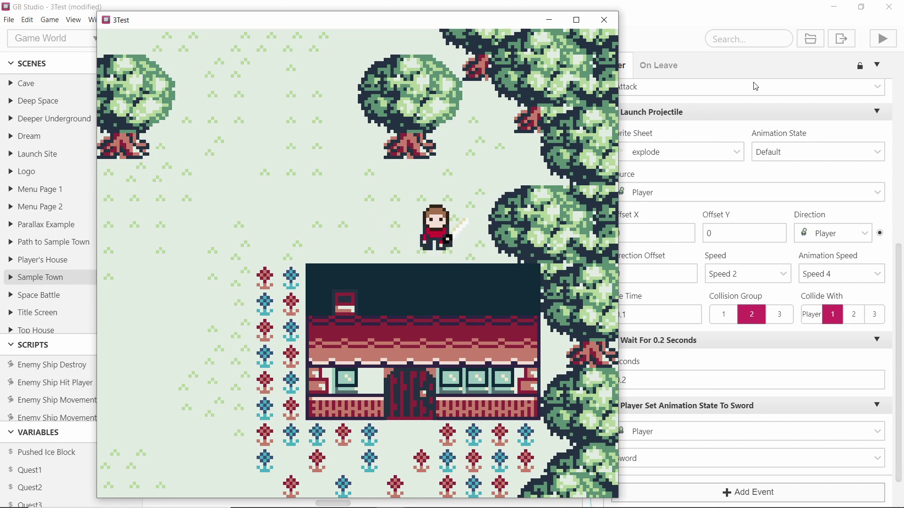
pyautogui.press('Left')
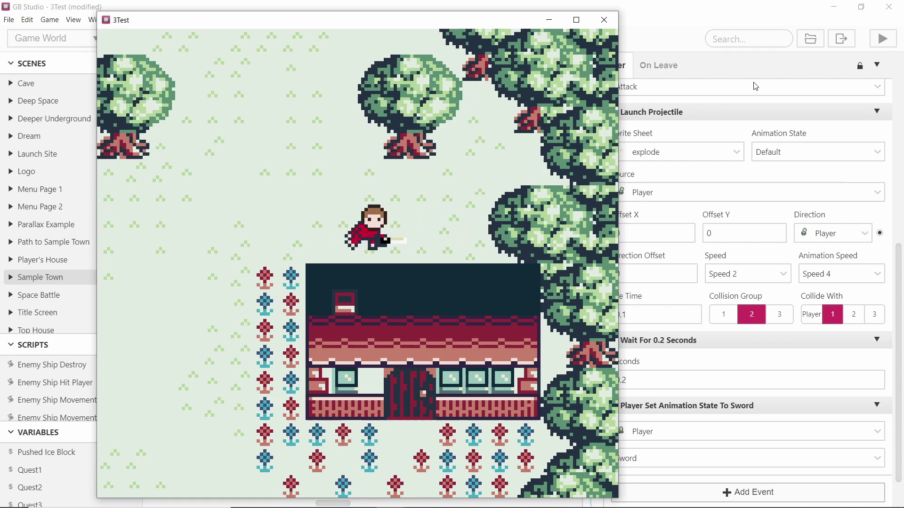
pyautogui.press('Right')
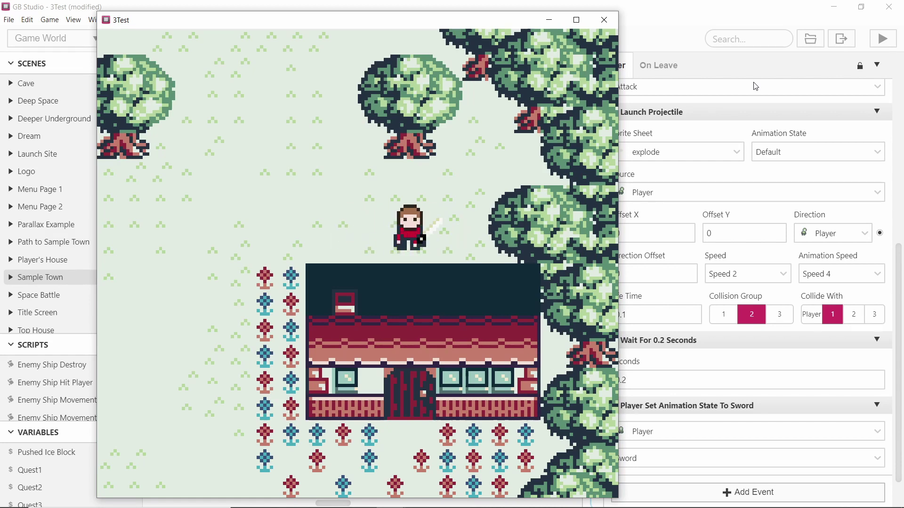
pyautogui.press('Left')
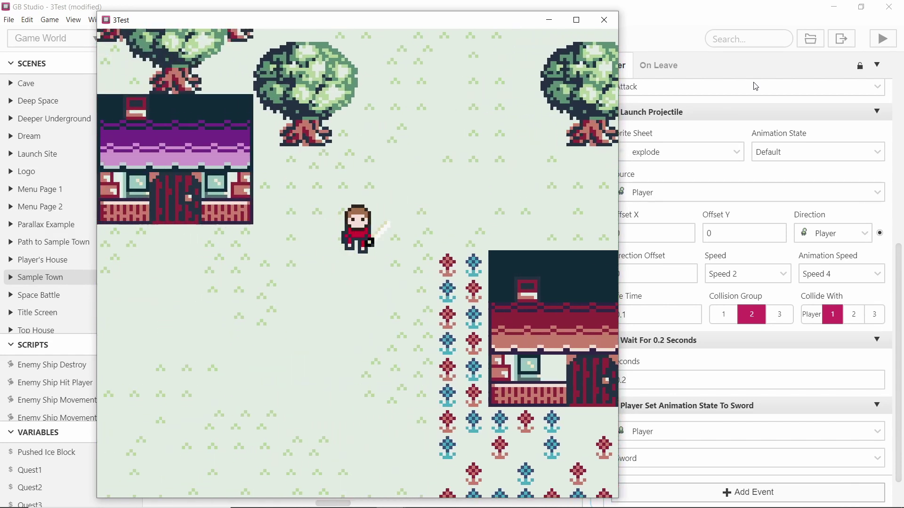
# - Walk the armed character between the purple-roofed houses to the meadow north of them, and end the playtest
pyautogui.press('Down')
pyautogui.press('Left')
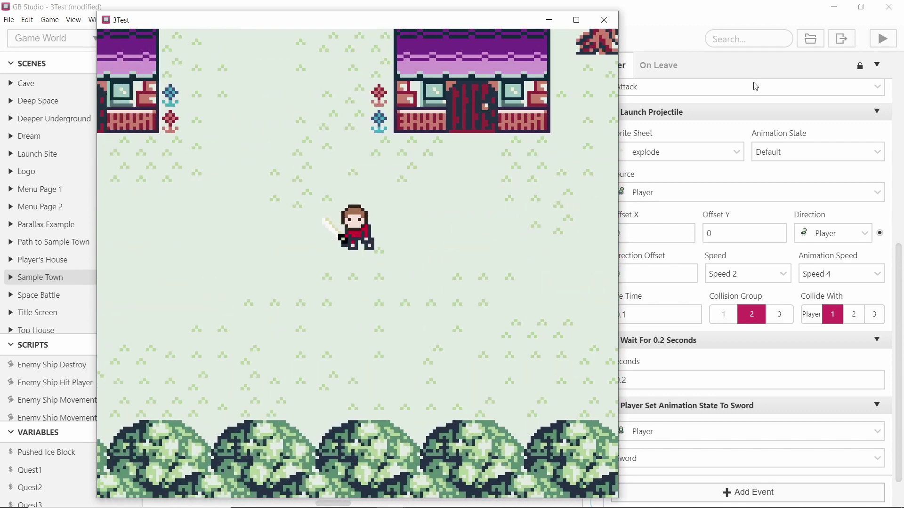
pyautogui.press('Up')
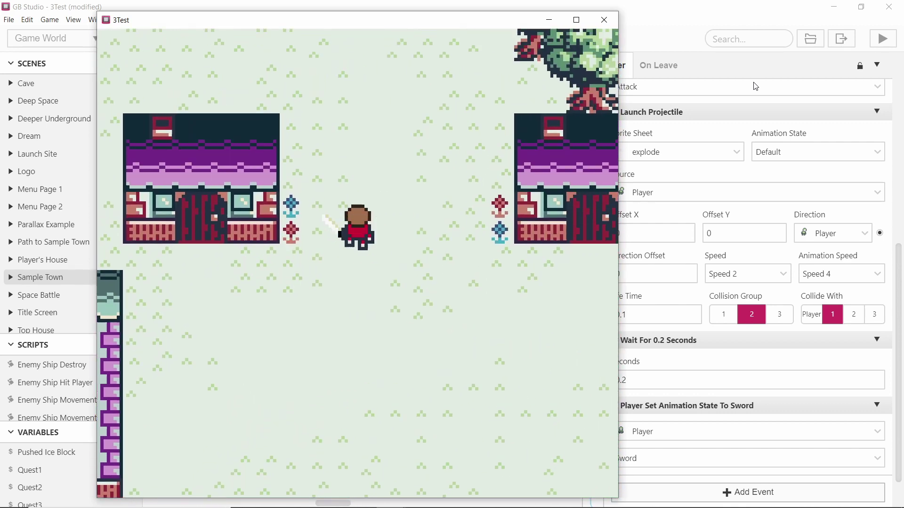
pyautogui.press('Left')
pyautogui.press('Down')
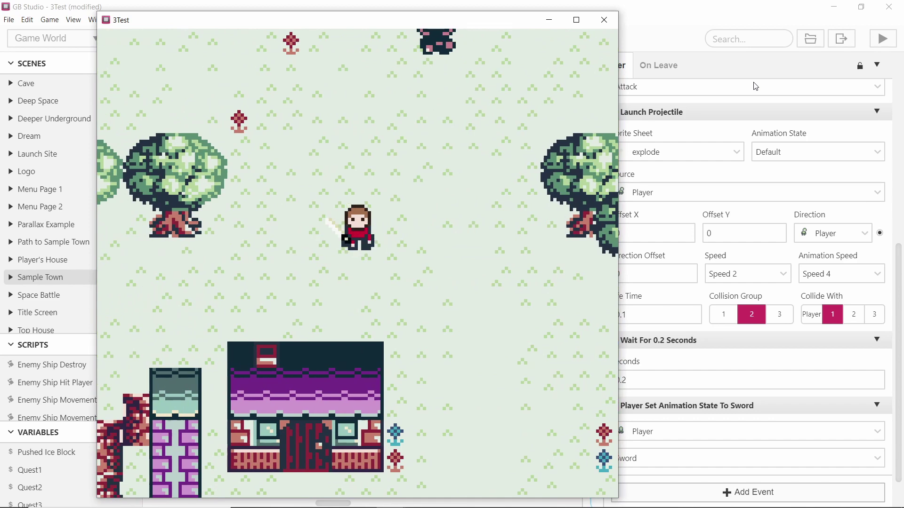
pyautogui.click(755, 87)
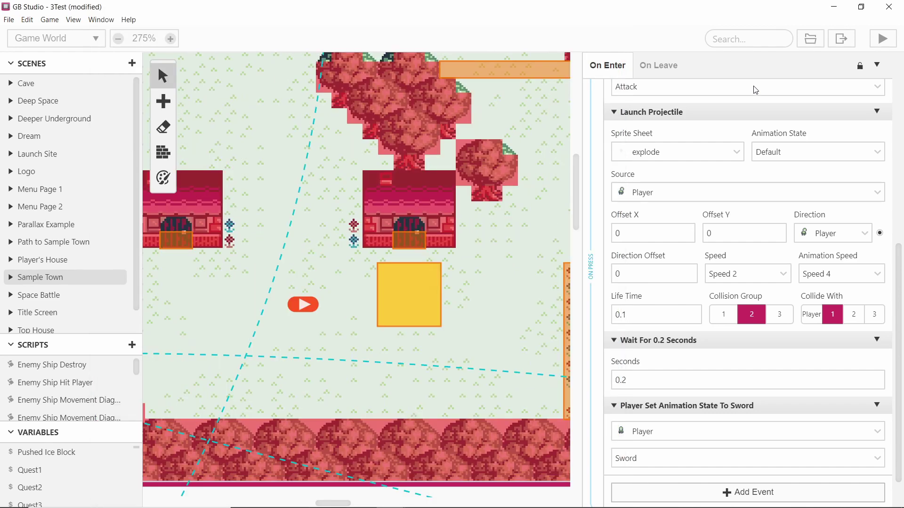
pyautogui.click(755, 87)
pyautogui.click(692, 92)
pyautogui.scroll(4, 660, 234)
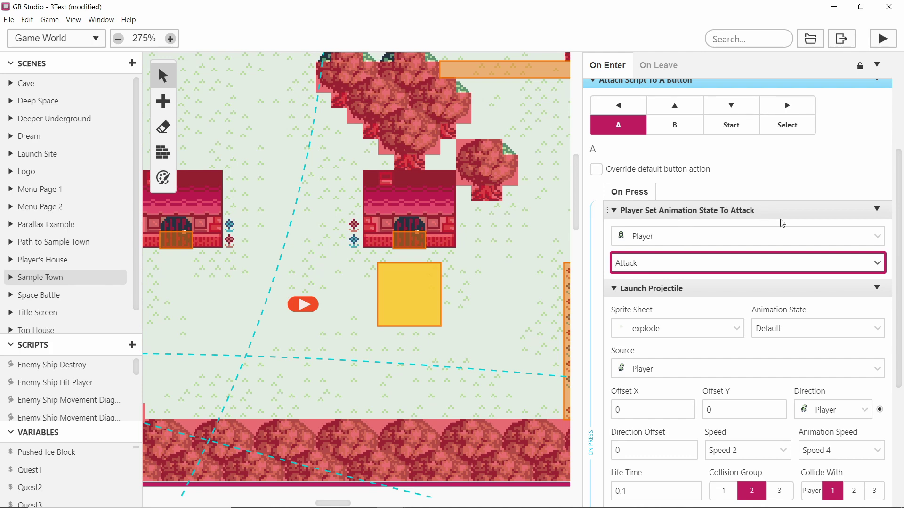
pyautogui.scroll(1, 767, 208)
pyautogui.scroll(-5, 767, 208)
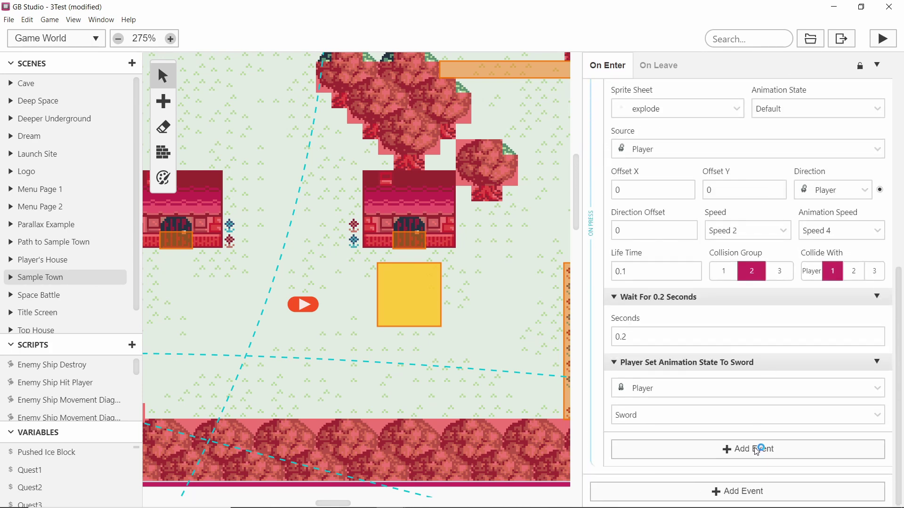
# - Add a Display Dialogue event before Trigger 15's A button script and set its text to "You found a sword!"
pyautogui.click(758, 451)
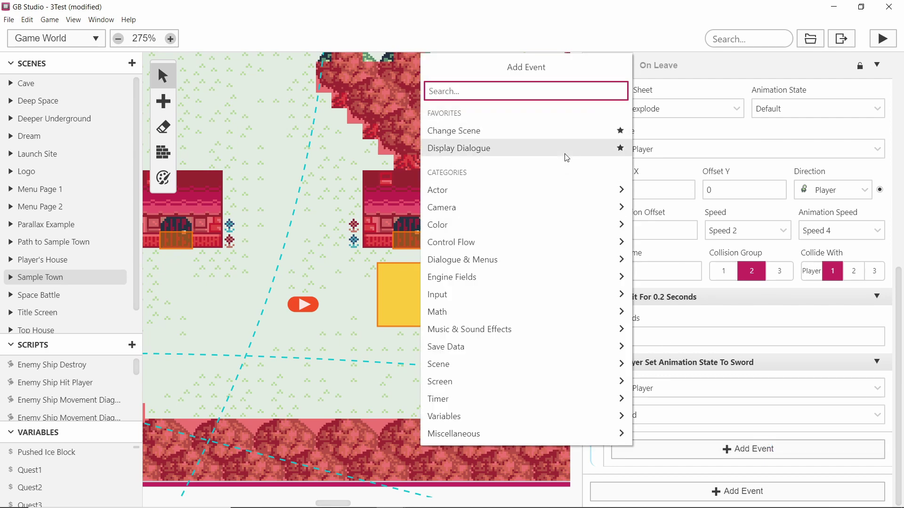
pyautogui.click(530, 147)
pyautogui.scroll(10, 766, 366)
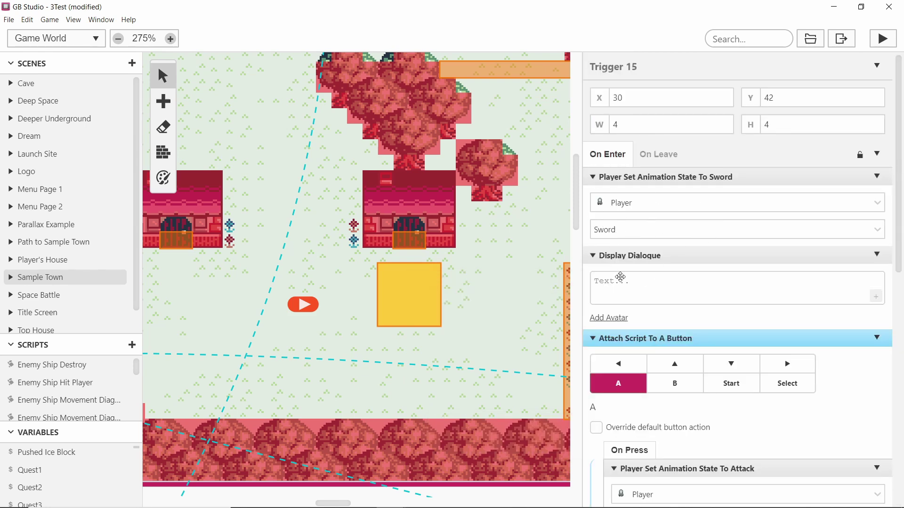
pyautogui.click(654, 284)
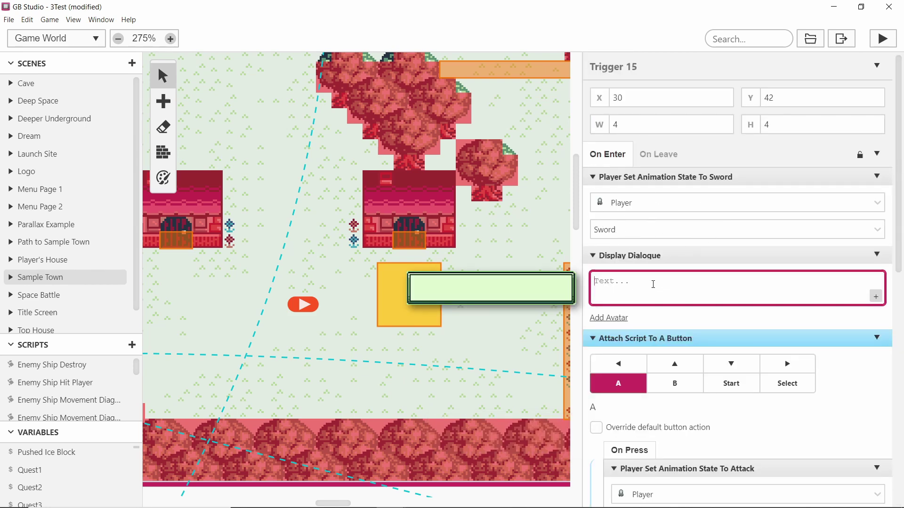
pyautogui.write('You found a sword!')
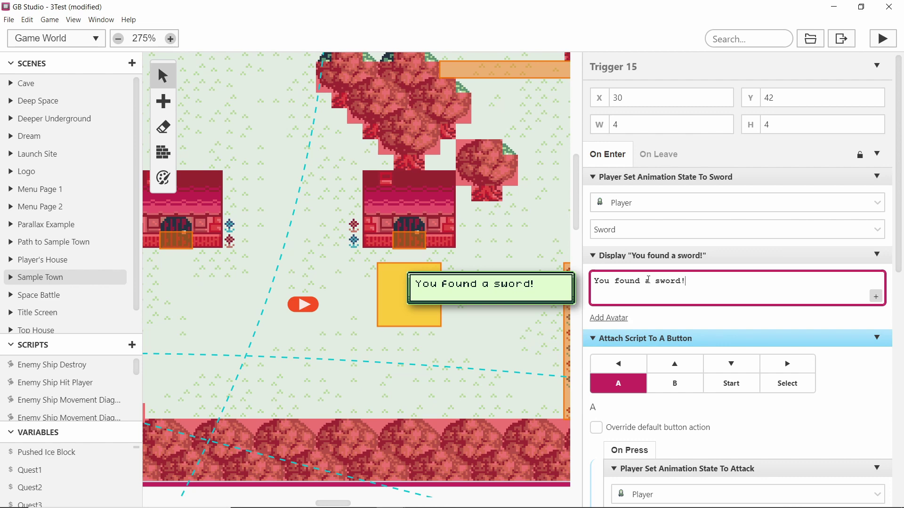
pyautogui.scroll(-4, 648, 280)
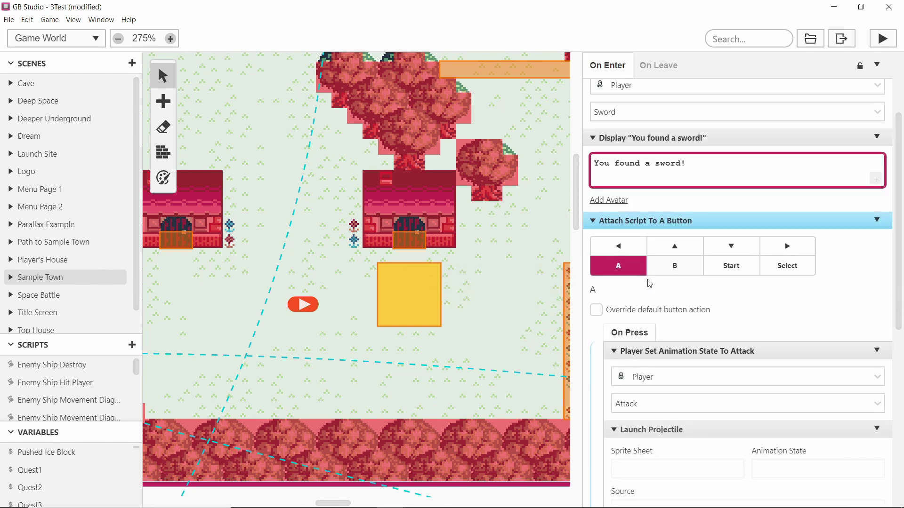
pyautogui.scroll(-5, 695, 230)
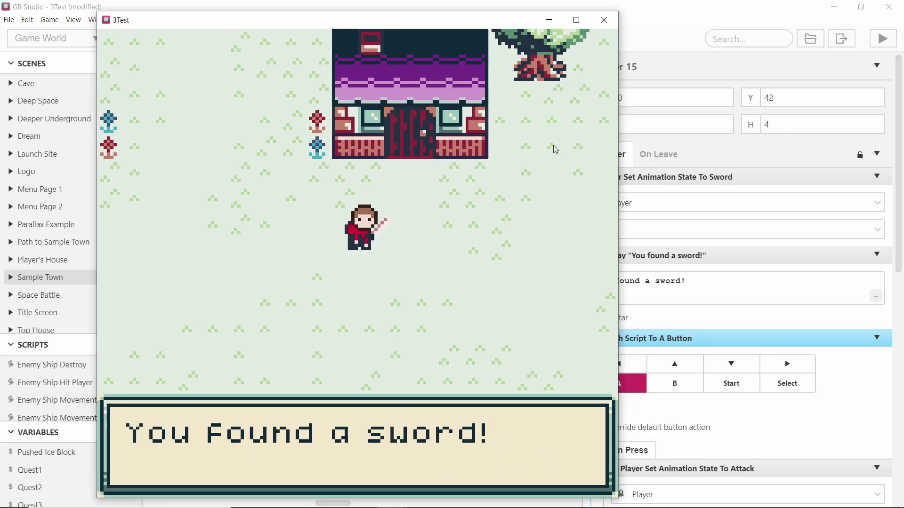
# - Playtest the sword dialogue by dismissing it, walking northeast past the purple-roofed house, and returning to the trigger to dismiss it again
pyautogui.press('z')
pyautogui.press('Right')
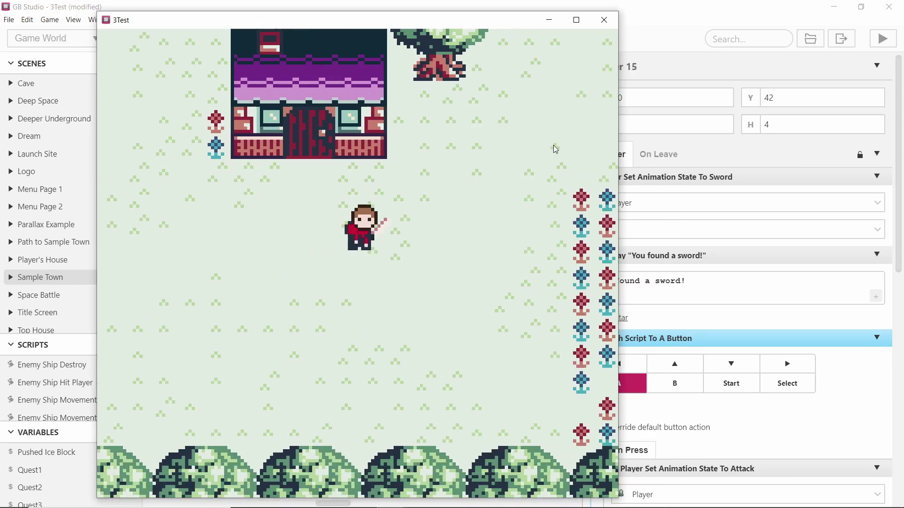
pyautogui.press('Up')
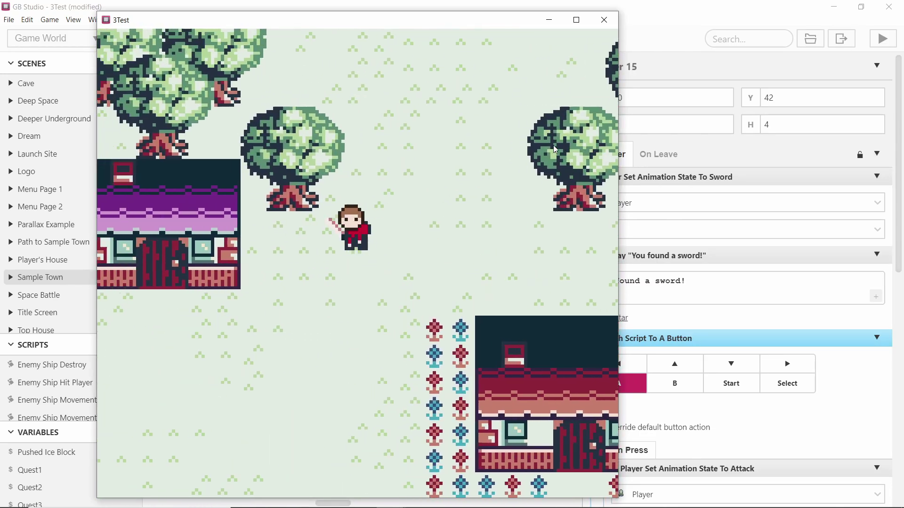
pyautogui.press('Down')
pyautogui.press('Left')
pyautogui.press('z')
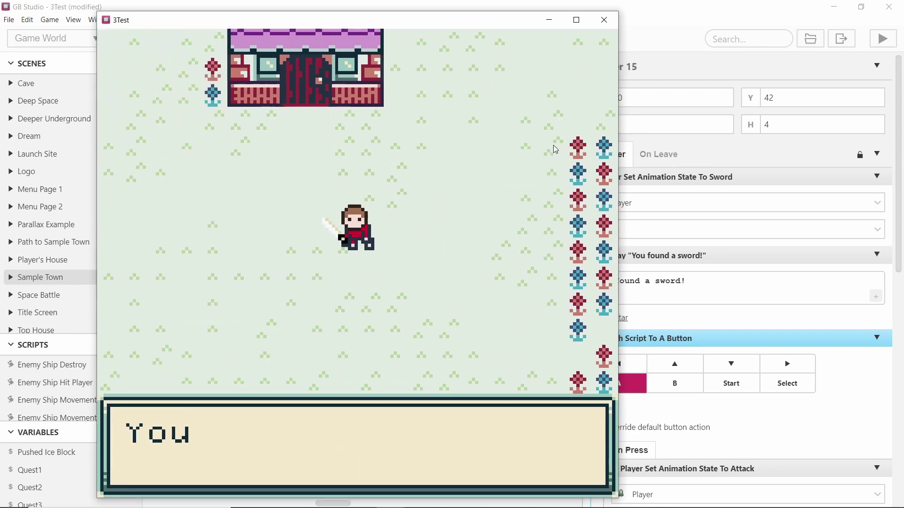
pyautogui.press('z')
# - Walk the armed character west toward the purple wall, turn around, and test a rightward sword attack
pyautogui.press('Left')
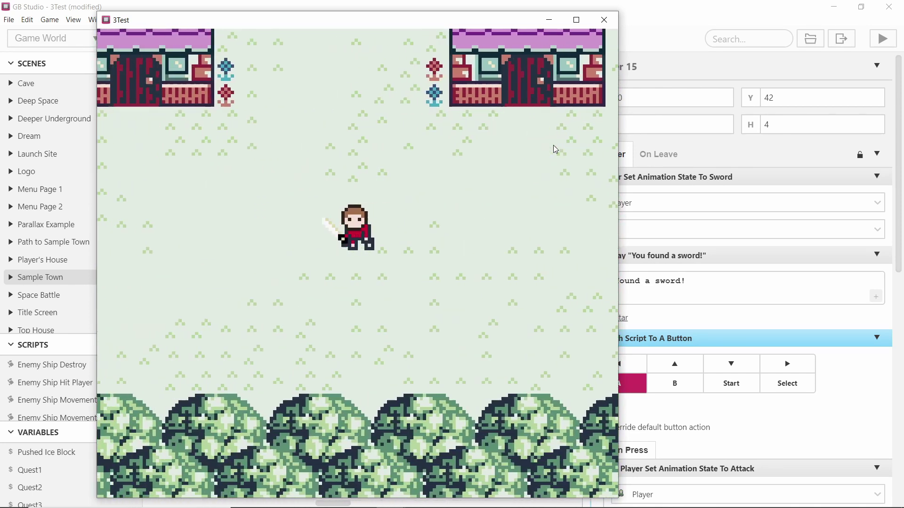
pyautogui.press('Left')
pyautogui.press('Down')
pyautogui.press('Right')
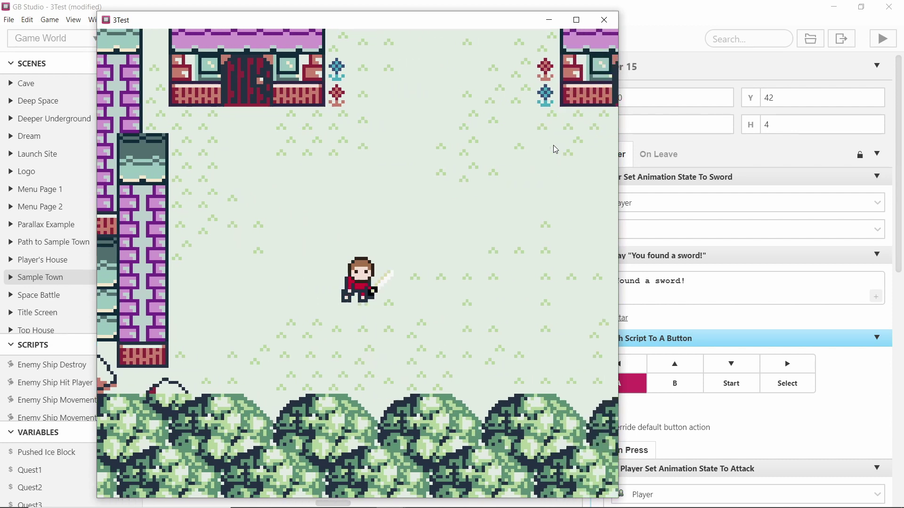
pyautogui.press('z')
# - Test leftward and rightward sword attacks on the grass south of the two purple-roofed houses
pyautogui.press('Right')
pyautogui.press('Up')
pyautogui.press('Left')
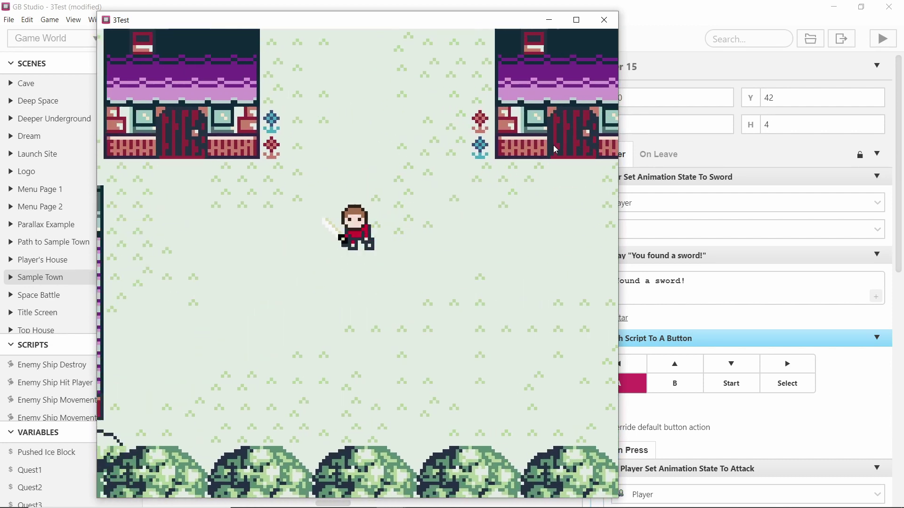
pyautogui.press('z')
pyautogui.press('Down')
pyautogui.press('Right')
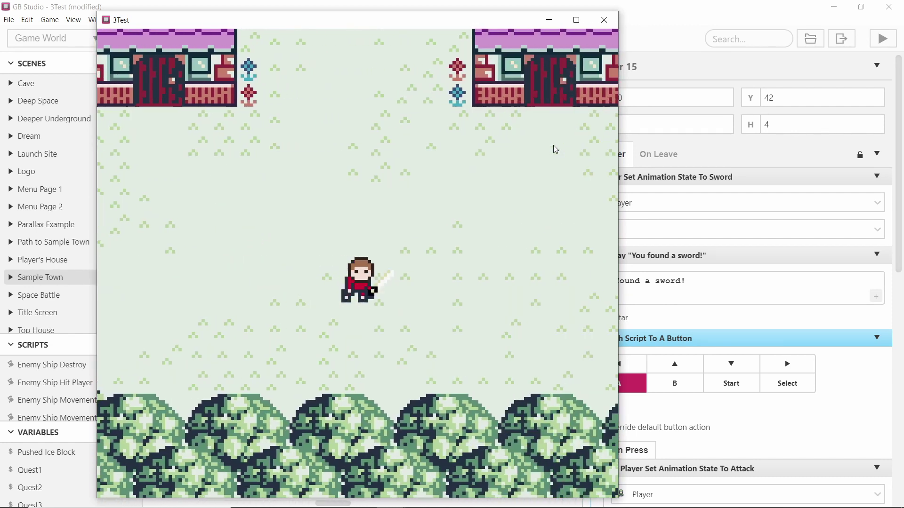
pyautogui.press('z')
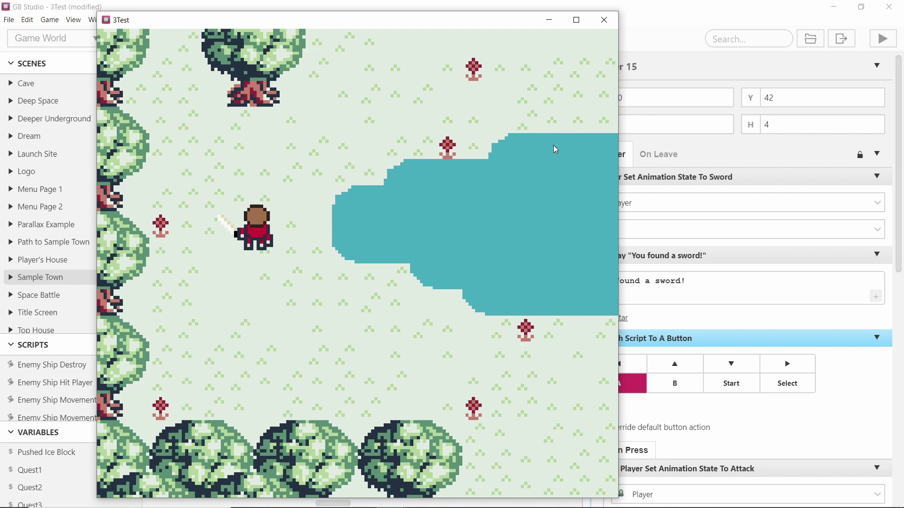
# - Test the sword attack beside the pond's western edge and walk north to the blue-roofed house
pyautogui.press('Right')
pyautogui.press('Down')
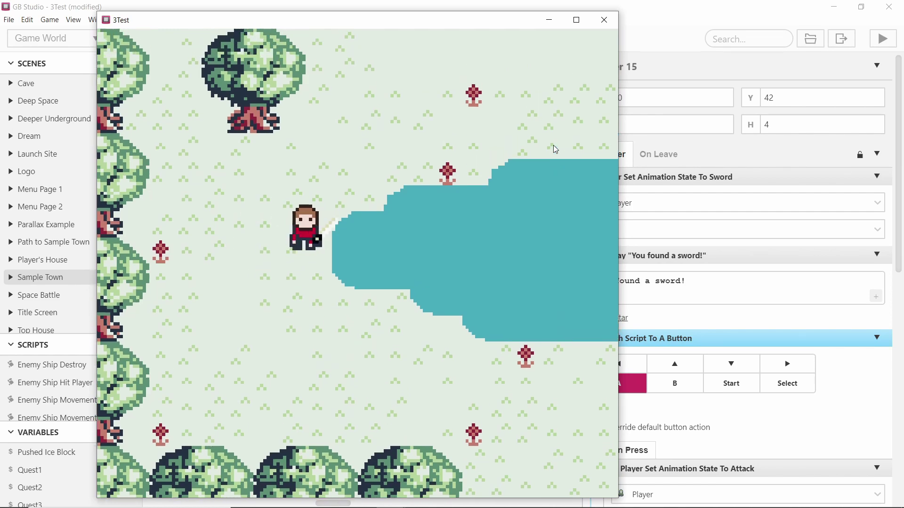
pyautogui.press('Right')
pyautogui.press('z')
pyautogui.press('Up')
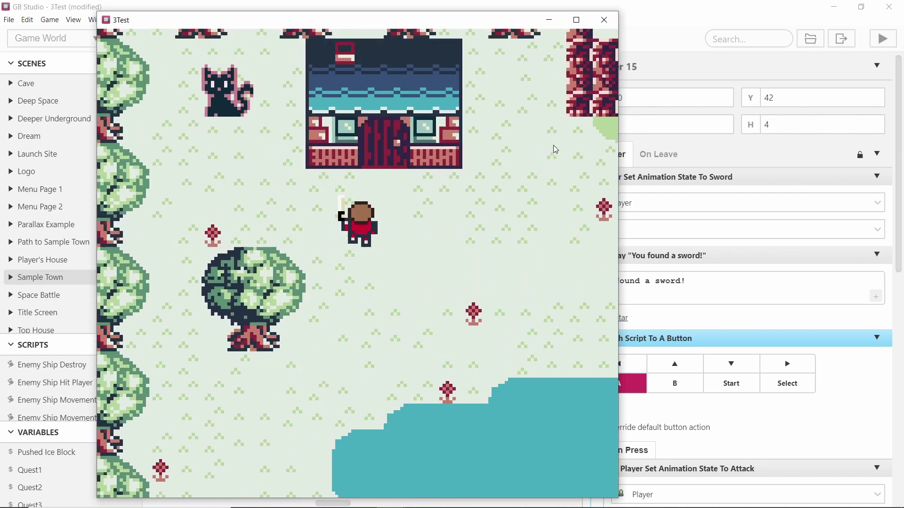
# - Test a leftward sword attack below the blue-roofed house, then walk west and south past the lone tree
pyautogui.press('Left')
pyautogui.press('z')
pyautogui.press('Left')
pyautogui.press('Down')
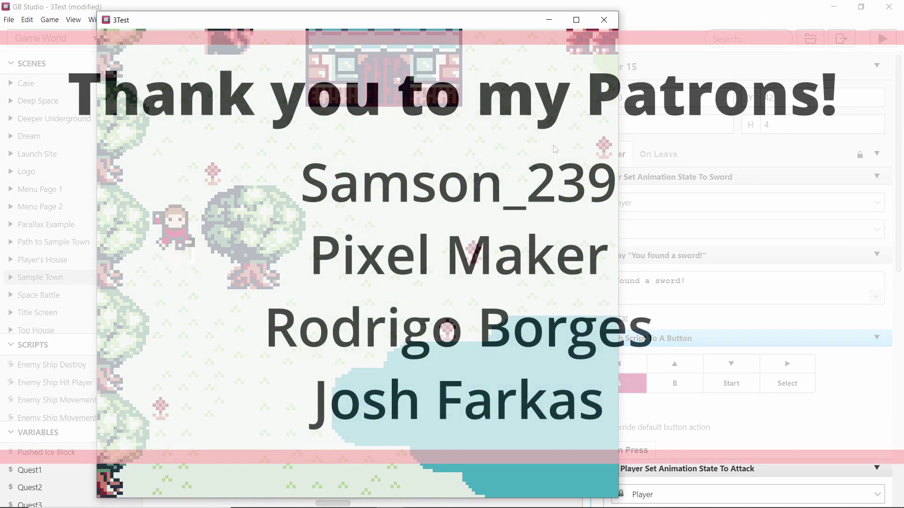
pyautogui.press('Down')
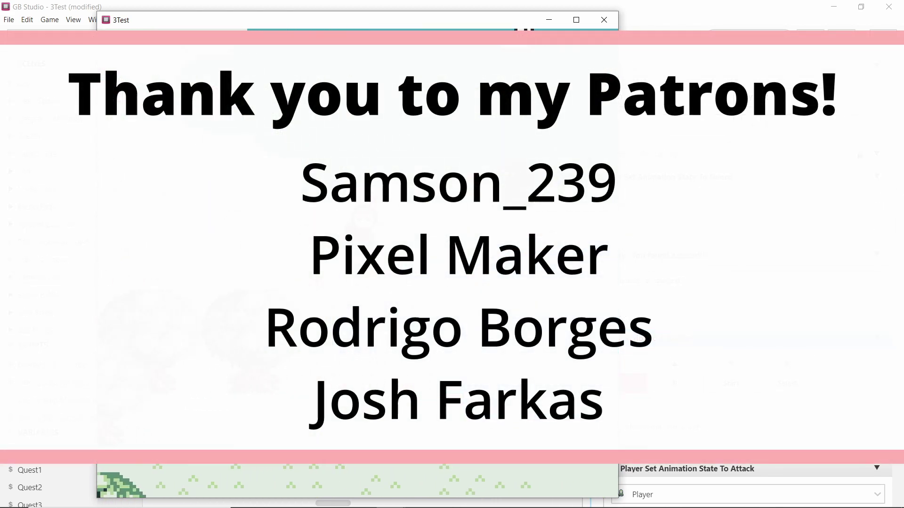